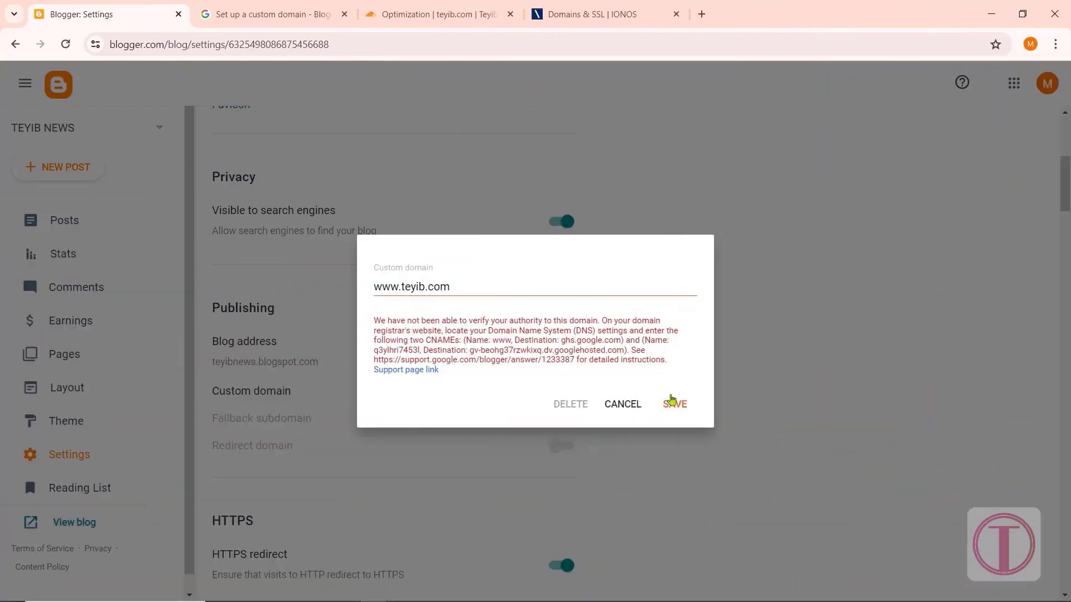
{"action": "left_click", "coordinate": [673, 403]}
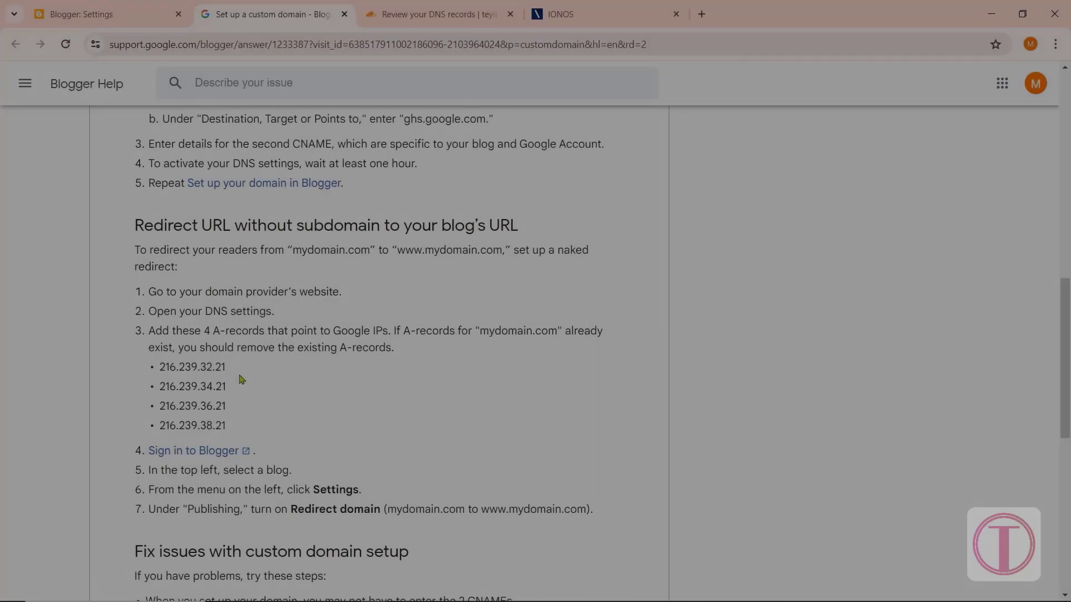
{"action": "left_click_drag", "start_coordinate": [226, 367], "coordinate": [159, 367]}
{"action": "right_click", "coordinate": [192, 367]}
{"action": "left_click", "coordinate": [222, 379]}
Step: Add a DNS-only Cloudflare A record for teyib.com pointing to 216.239.32.21
{"action": "left_click", "coordinate": [435, 14]}
{"action": "right_click", "coordinate": [583, 446]}
{"action": "left_click", "coordinate": [697, 307]}
{"action": "left_click", "coordinate": [713, 444]}
{"action": "left_click", "coordinate": [872, 513]}
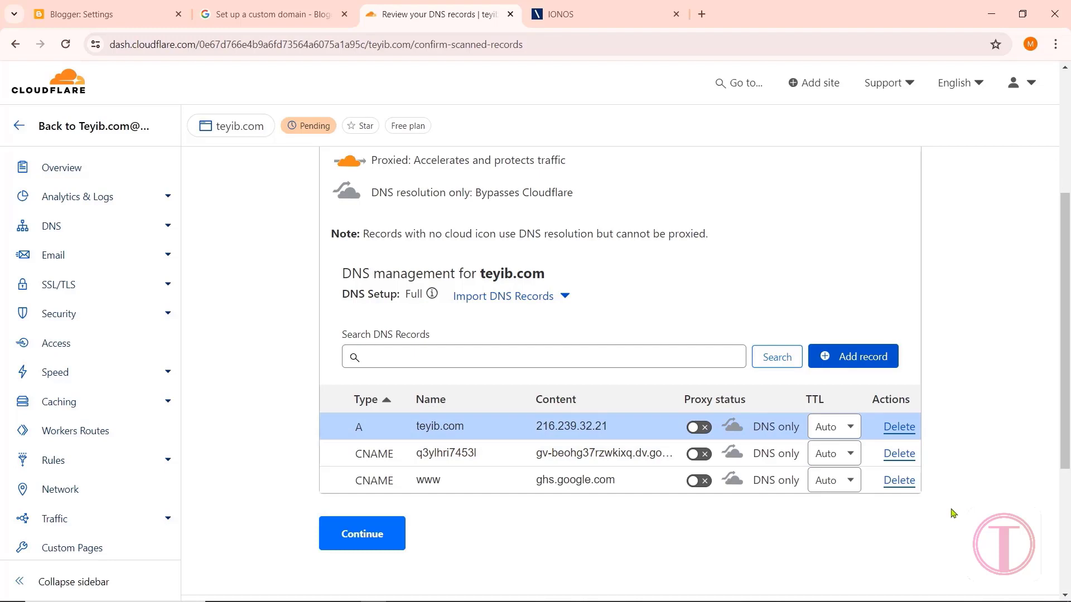
Step: Draft a second Cloudflare A record named teyib.com, ready for its IPv4 address
{"action": "left_click", "coordinate": [862, 358]}
{"action": "type", "text": "teyib.co"}
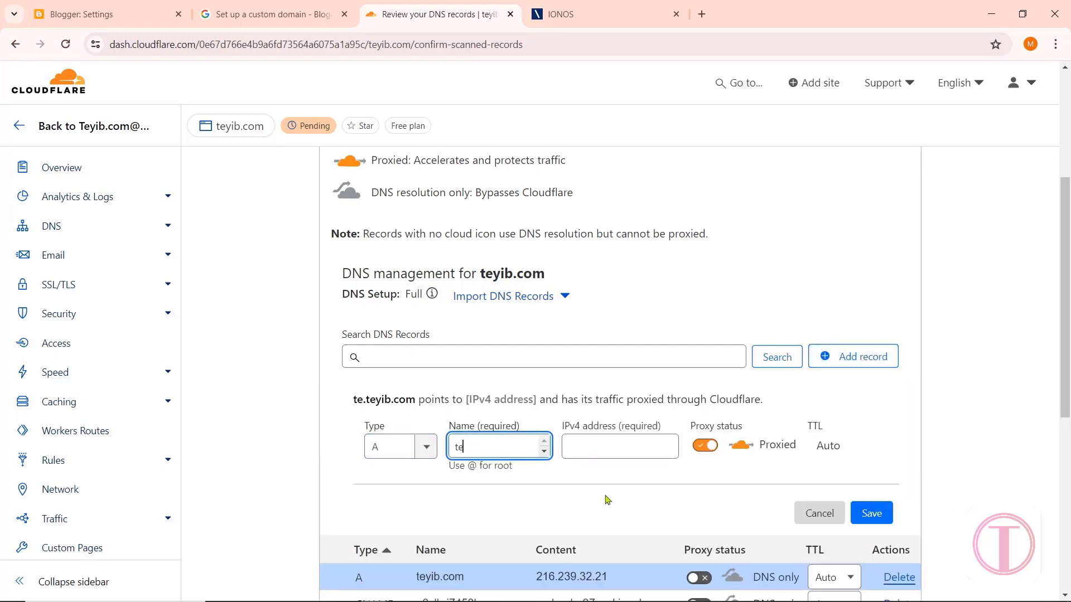
{"action": "type", "text": "m"}
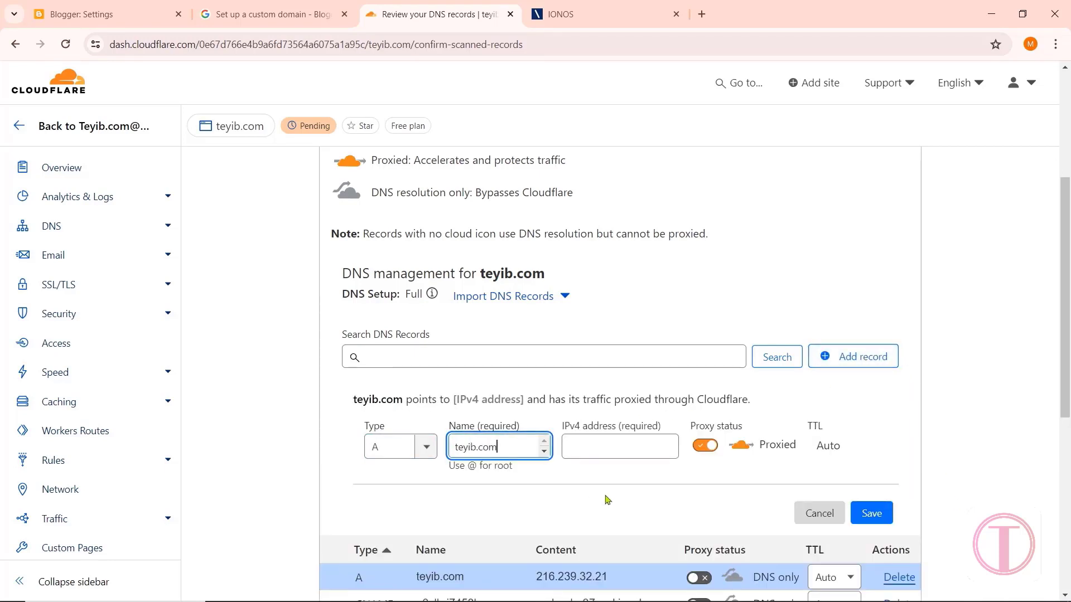
{"action": "left_click", "coordinate": [597, 445]}
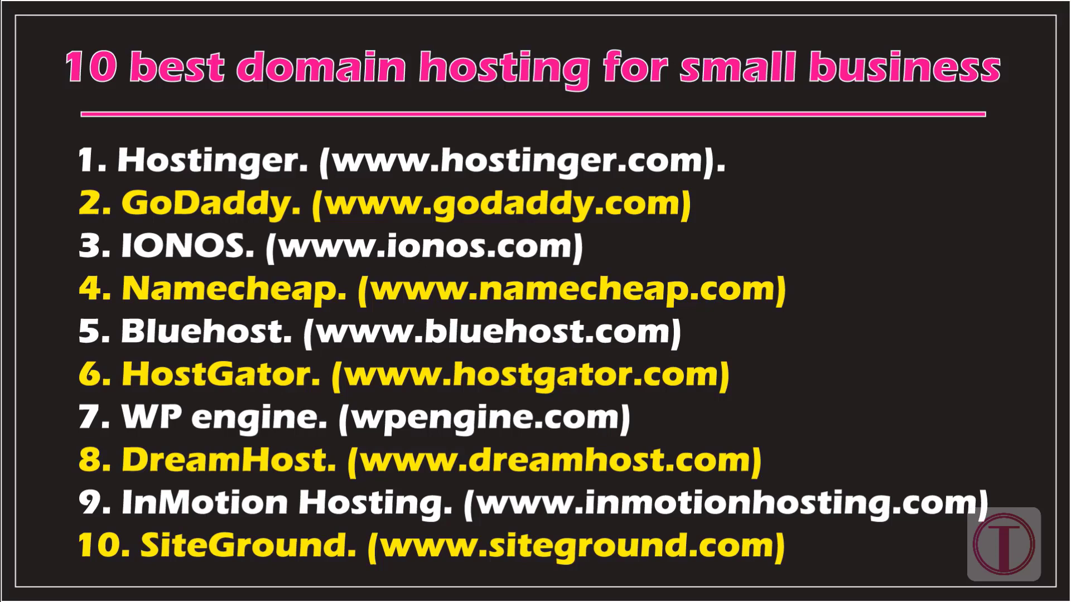
Step: Search teyibe.com in IONOS, confirm it is available for $1/year, and continue
{"action": "type", "text": "teyibe.com"}
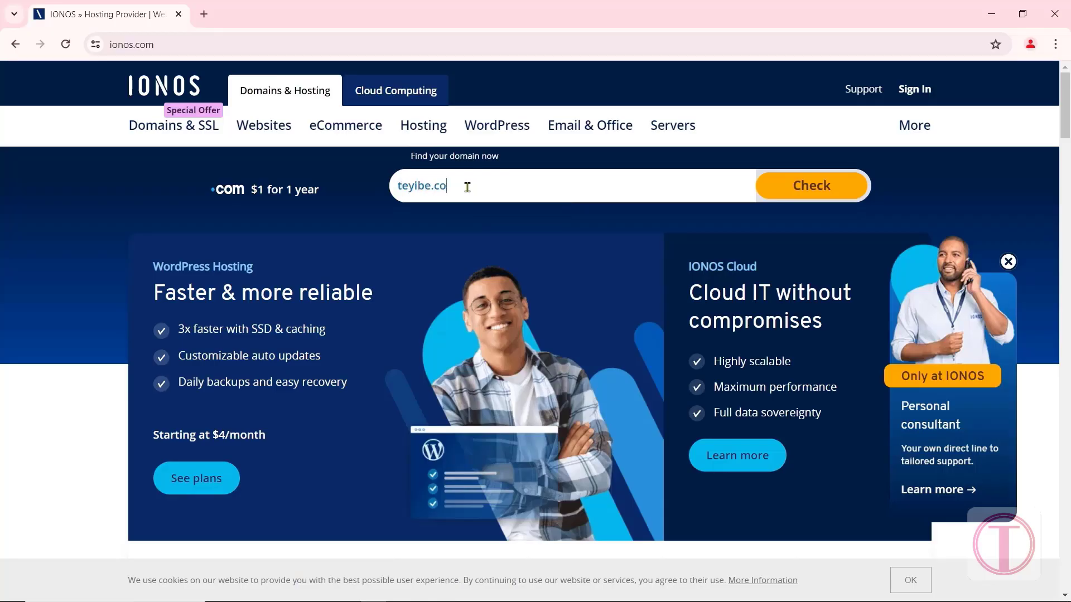
{"action": "left_click", "coordinate": [812, 191]}
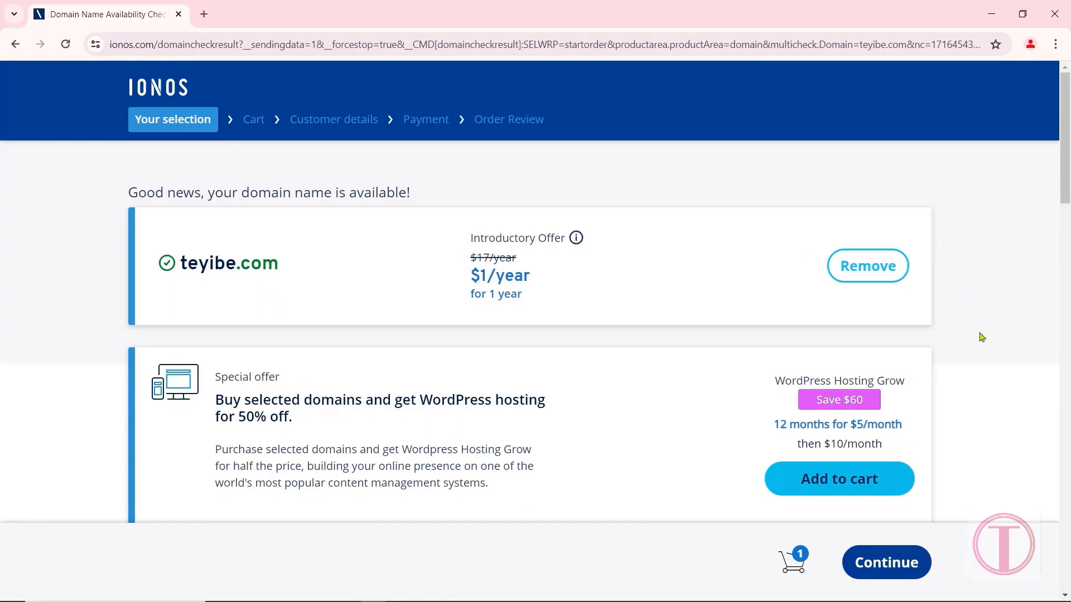
{"action": "left_click", "coordinate": [885, 563]}
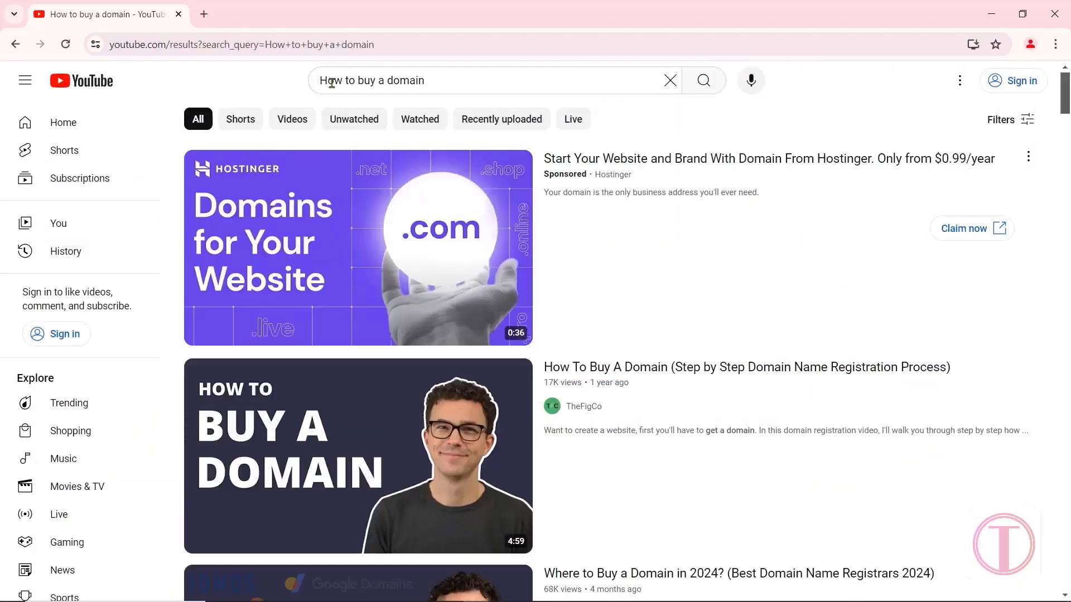
Step: Scroll through the YouTube 'How to buy a domain' search results
{"action": "scroll", "coordinate": [862, 244], "scroll_direction": "down", "scroll_amount": 15}
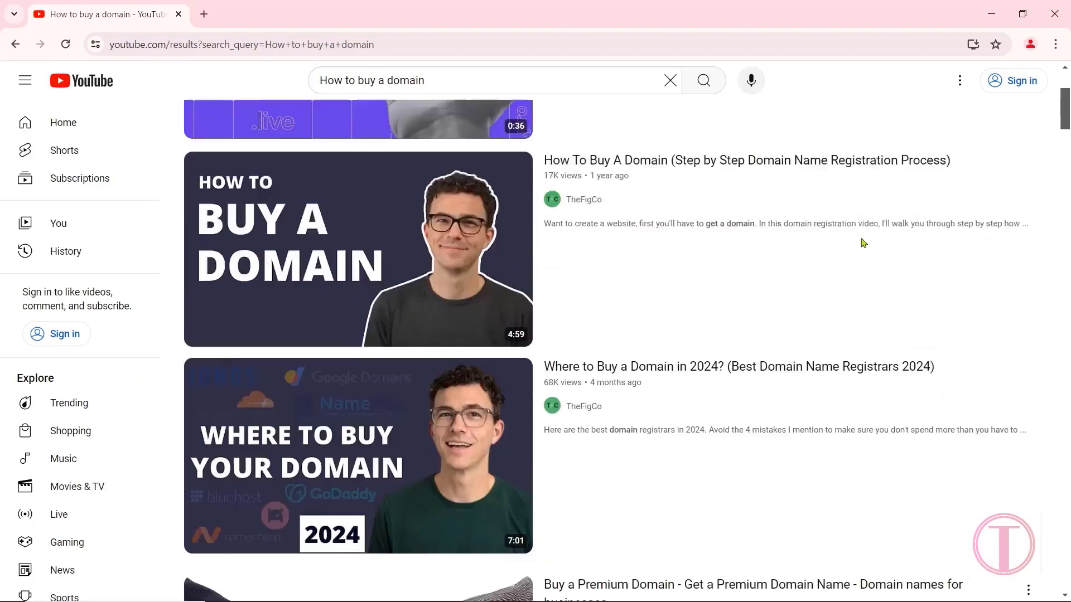
{"action": "scroll", "coordinate": [862, 244], "scroll_direction": "down", "scroll_amount": 20}
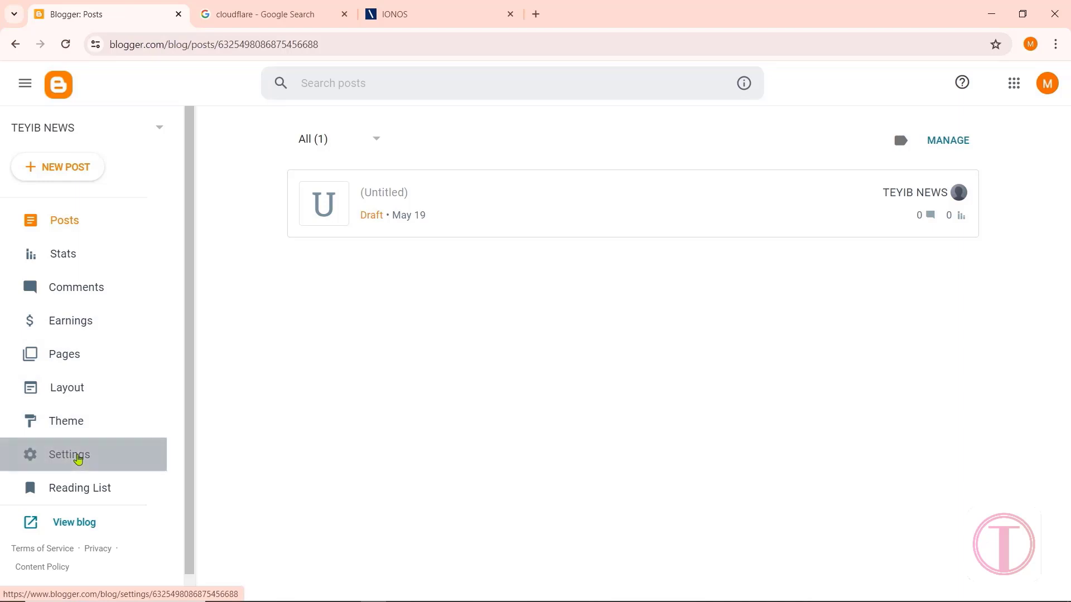
{"action": "left_click", "coordinate": [78, 459]}
{"action": "scroll", "coordinate": [894, 259], "scroll_direction": "down", "scroll_amount": 5}
{"action": "scroll", "coordinate": [894, 260], "scroll_direction": "down", "scroll_amount": 1}
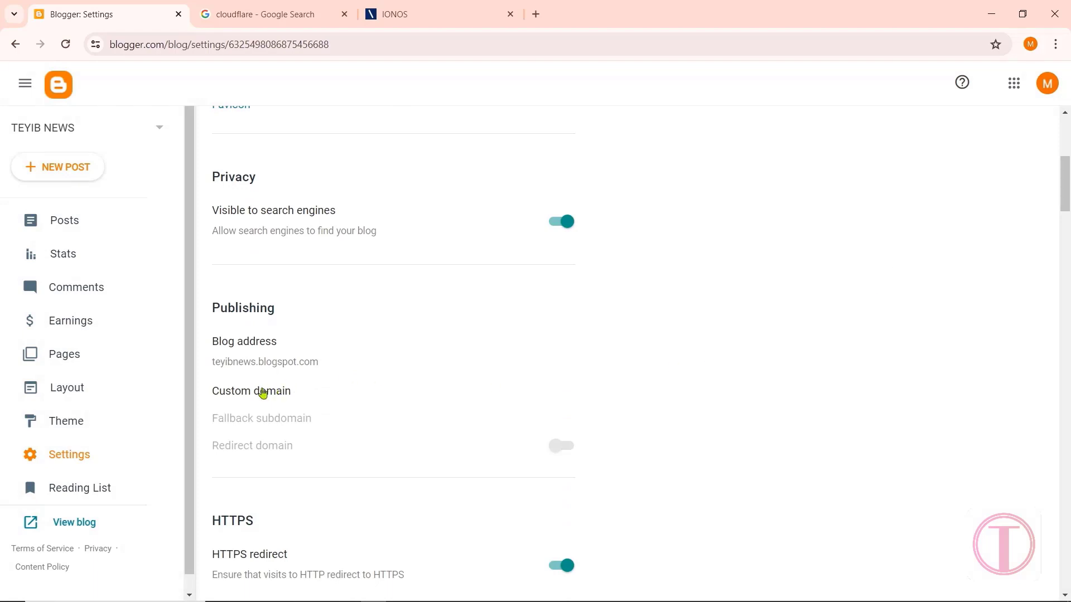
{"action": "left_click", "coordinate": [262, 393]}
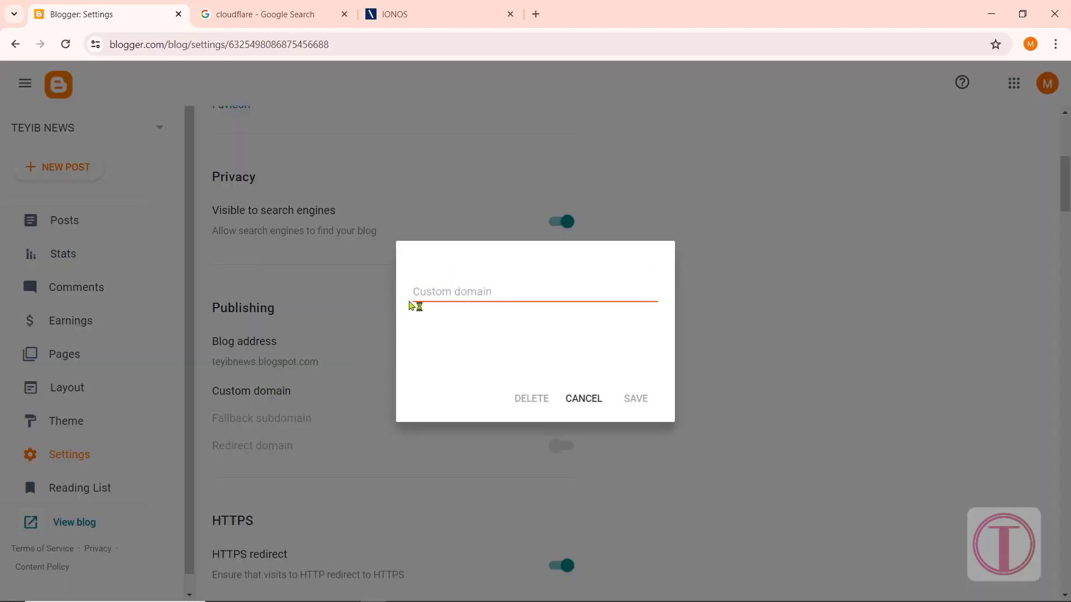
{"action": "left_click", "coordinate": [421, 288]}
{"action": "type", "text": "www.teyib.com"}
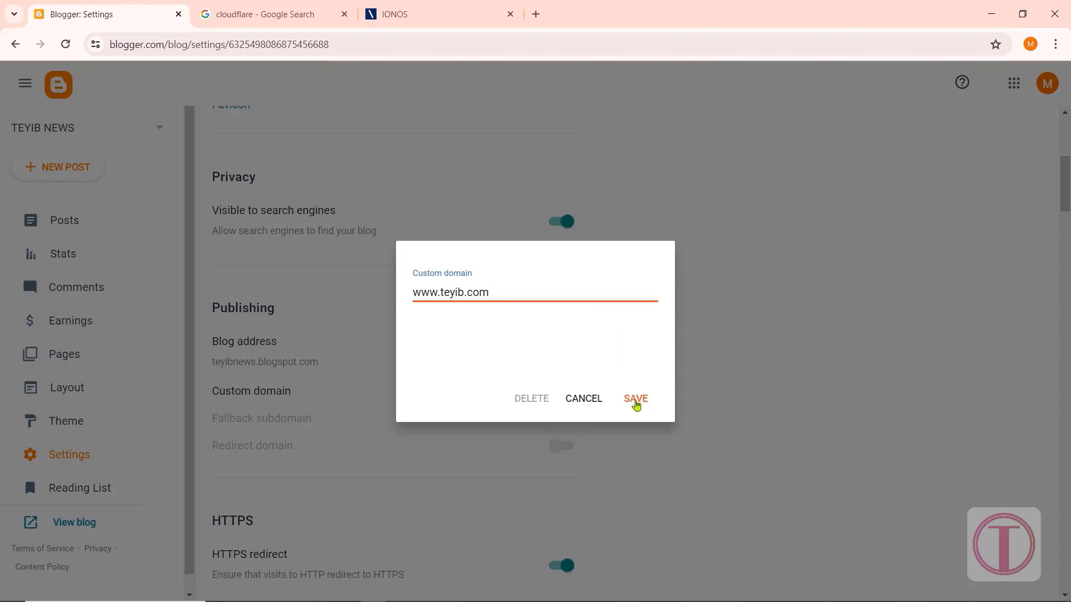
{"action": "left_click", "coordinate": [638, 400]}
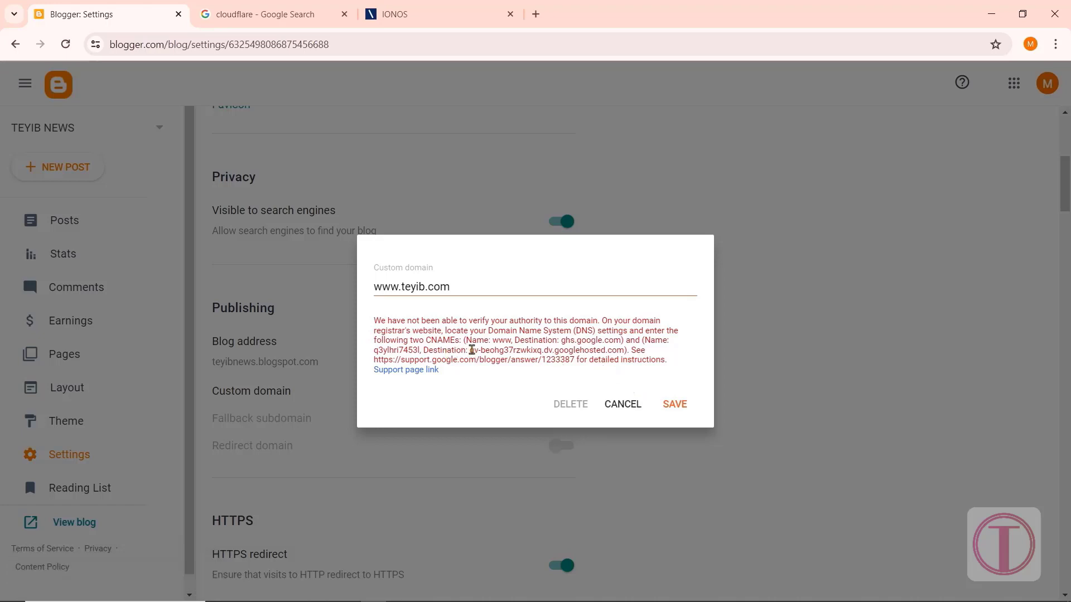
{"action": "key", "text": "ctrl+Tab"}
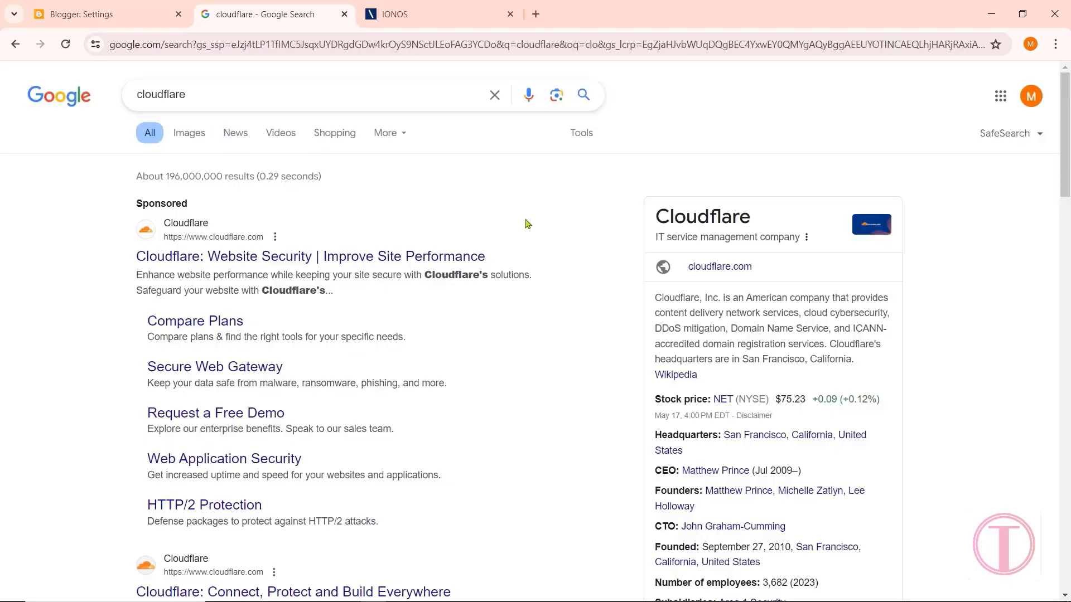
Step: Go from the Cloudflare search result to the pricing page and pick Add a Website under Free
{"action": "scroll", "coordinate": [530, 225], "scroll_direction": "down", "scroll_amount": 3}
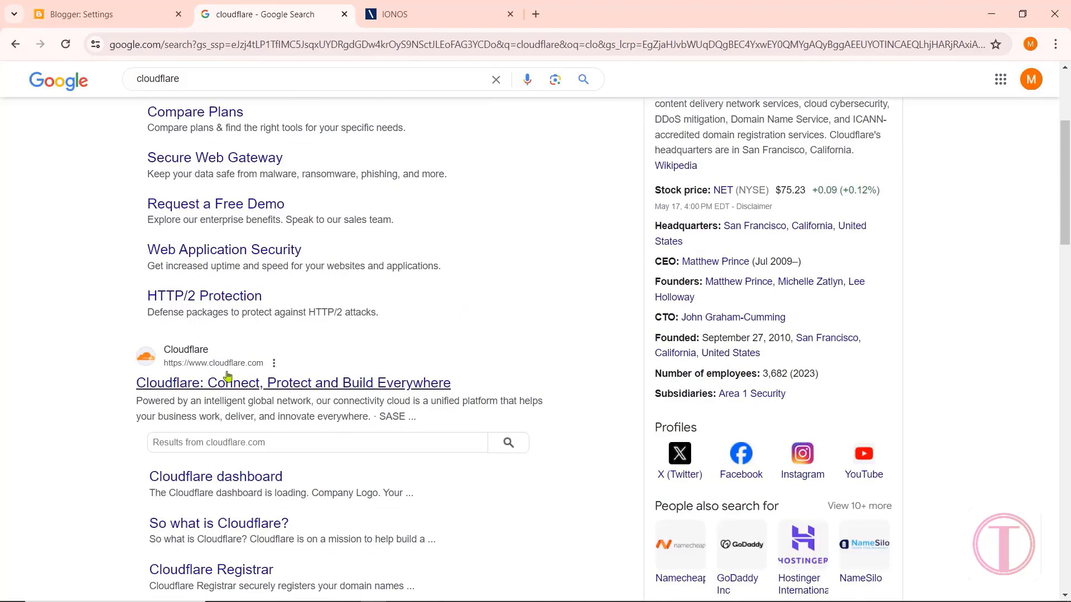
{"action": "scroll", "coordinate": [227, 375], "scroll_direction": "down", "scroll_amount": 1}
{"action": "left_click", "coordinate": [232, 316]}
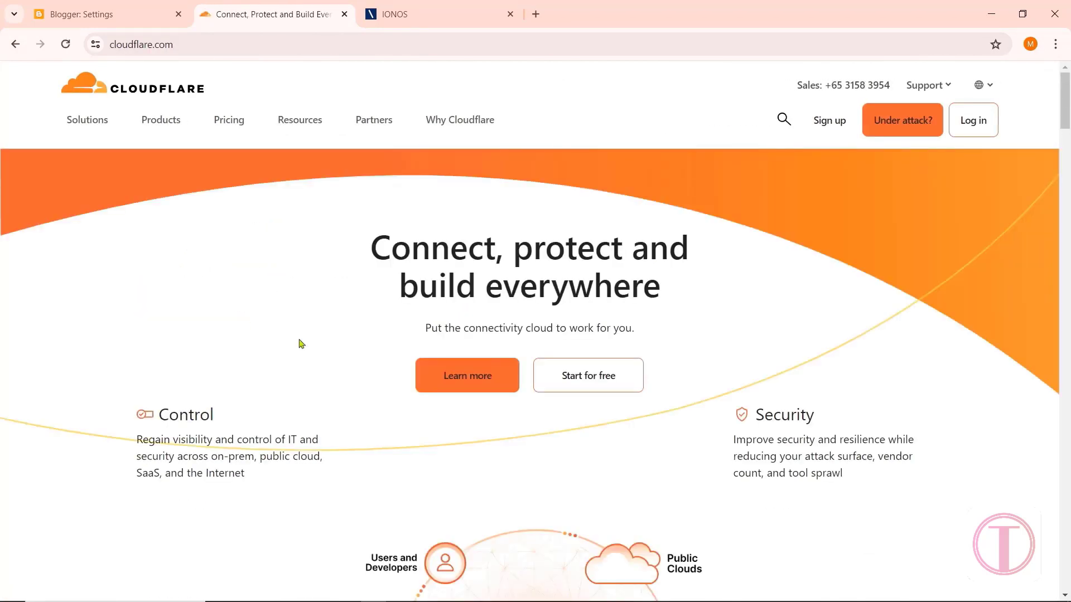
{"action": "left_click", "coordinate": [584, 381]}
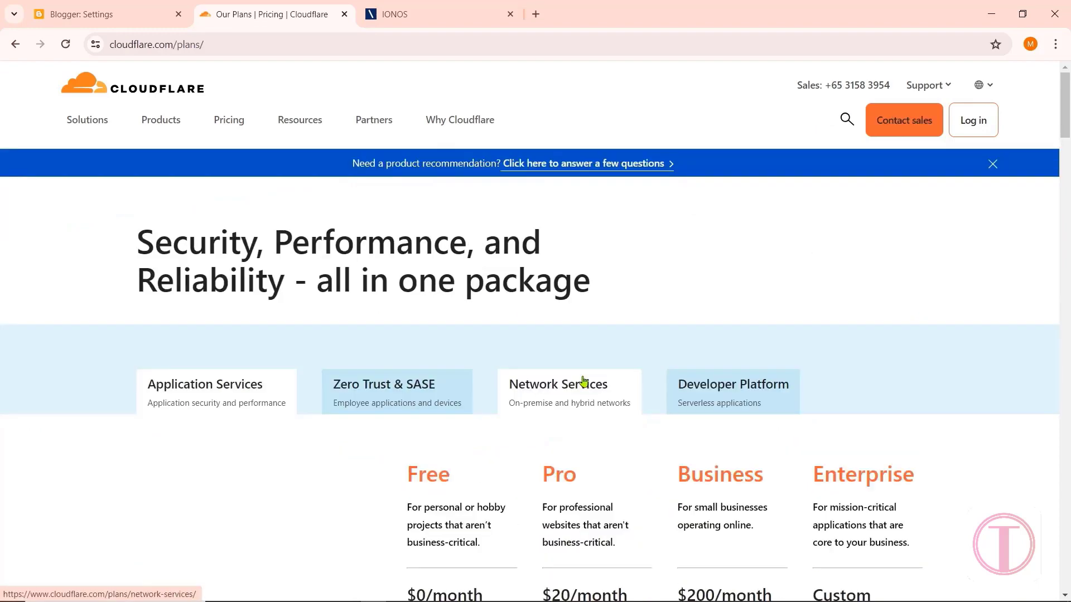
{"action": "scroll", "coordinate": [583, 382], "scroll_direction": "down", "scroll_amount": 10}
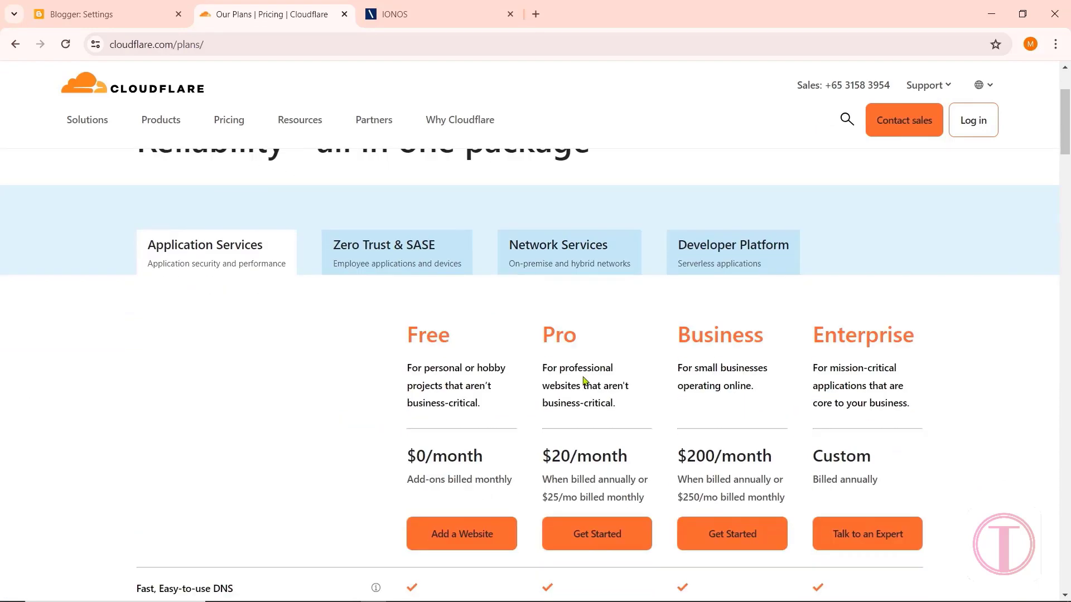
{"action": "scroll", "coordinate": [564, 419], "scroll_direction": "down", "scroll_amount": 5}
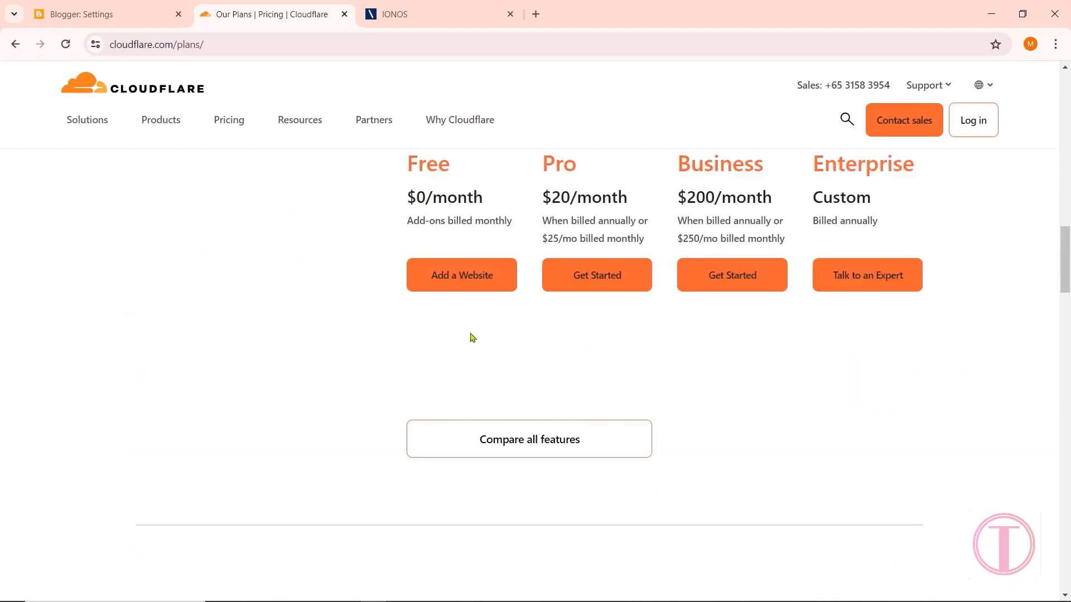
{"action": "left_click", "coordinate": [451, 278]}
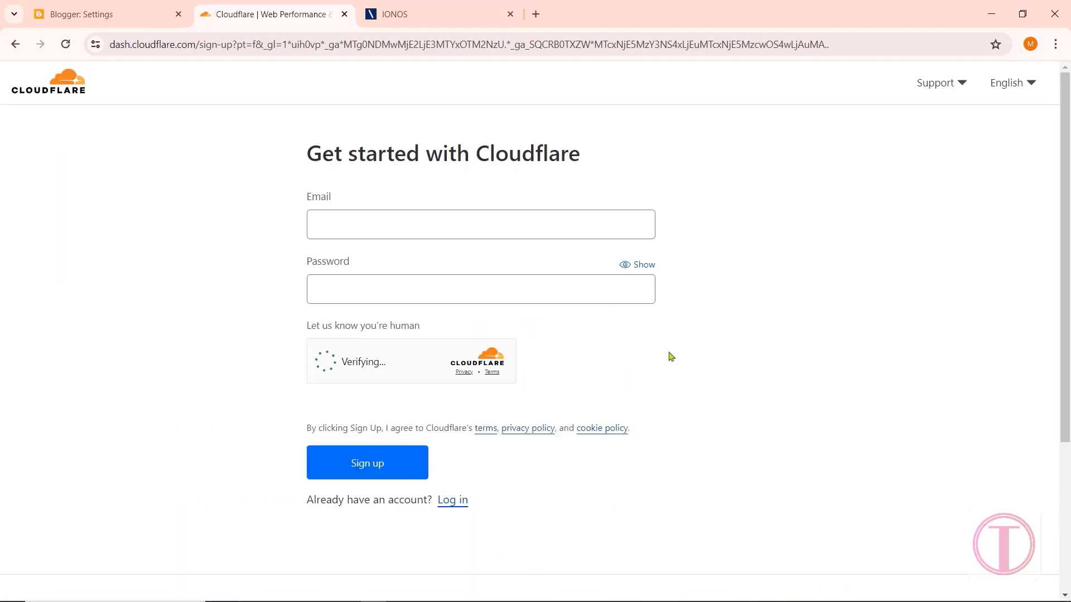
Step: Sign up for a Cloudflare account with the pasted e-mail and a new password
{"action": "left_click", "coordinate": [339, 223]}
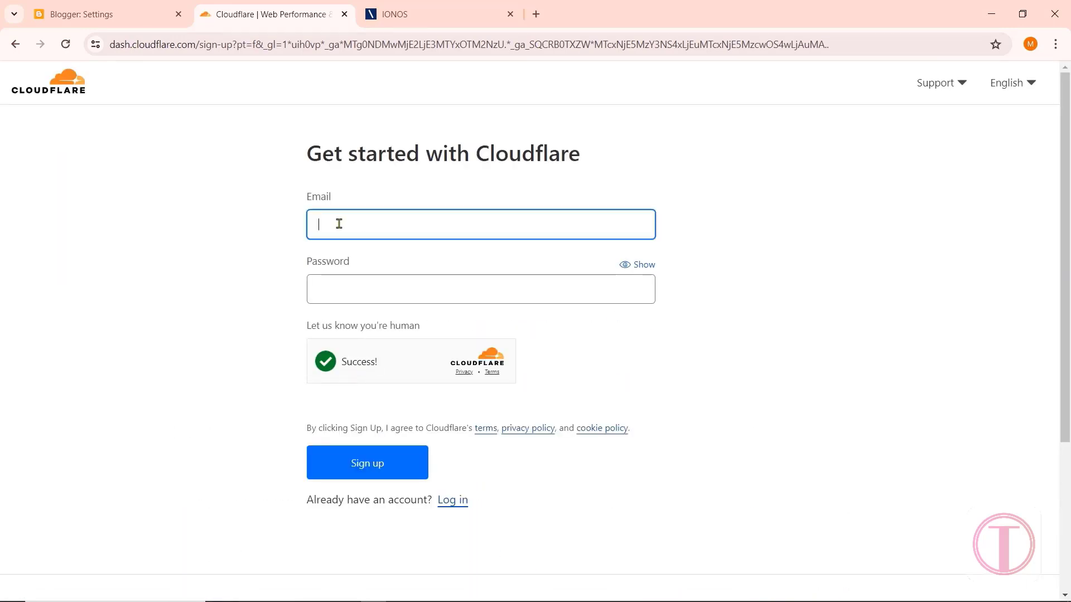
{"action": "right_click", "coordinate": [339, 223]}
{"action": "left_click", "coordinate": [371, 361]}
{"action": "left_click", "coordinate": [368, 286]}
{"action": "type", "text": "••••••••••"}
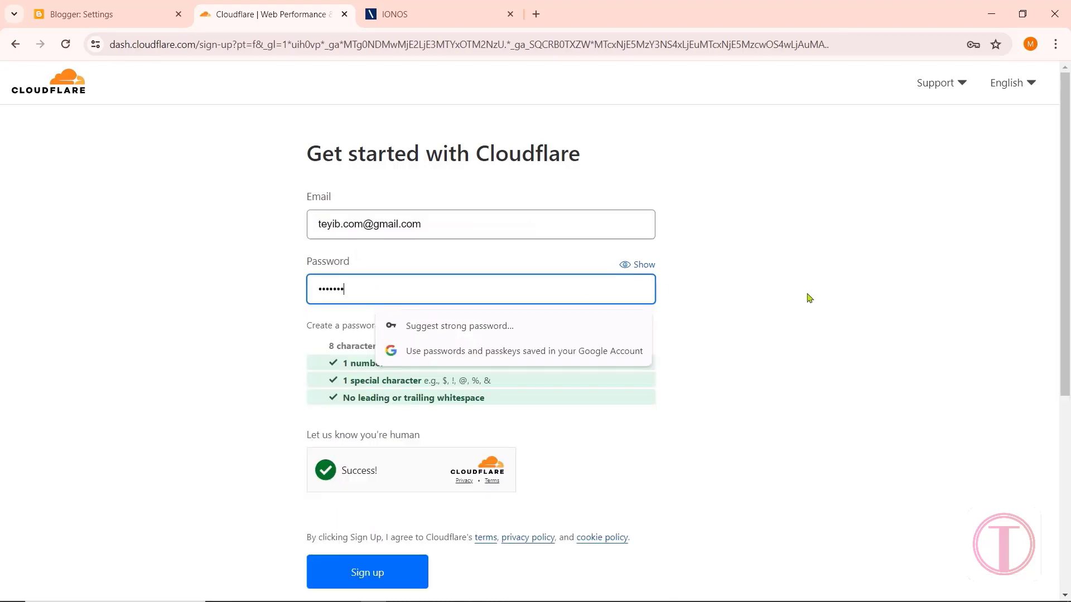
{"action": "type", "text": "••"}
{"action": "left_click", "coordinate": [772, 317]}
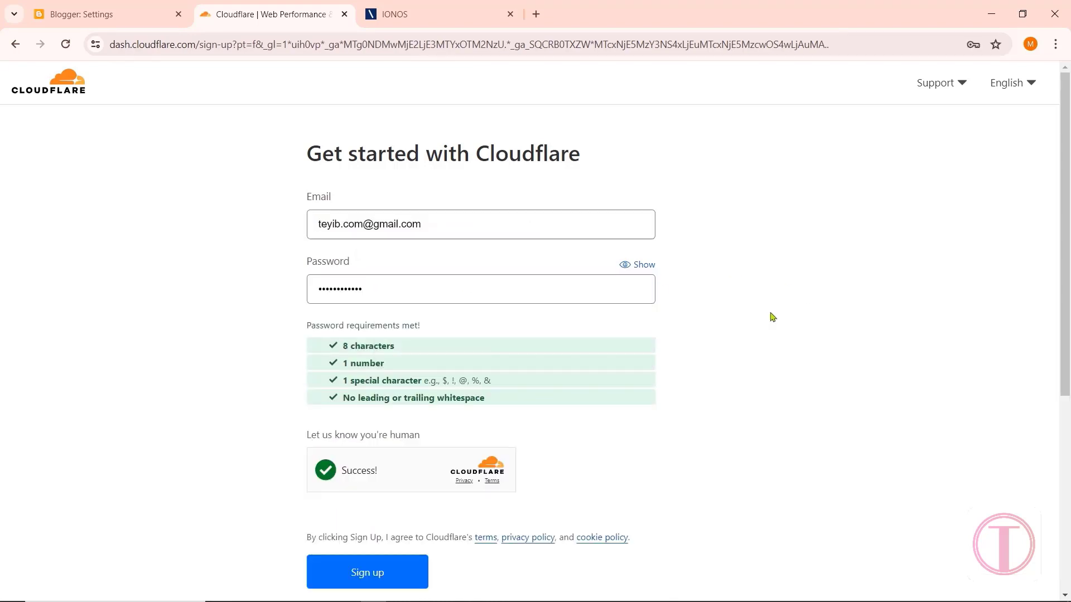
{"action": "scroll", "coordinate": [772, 317], "scroll_direction": "down", "scroll_amount": 1}
{"action": "left_click", "coordinate": [367, 504]}
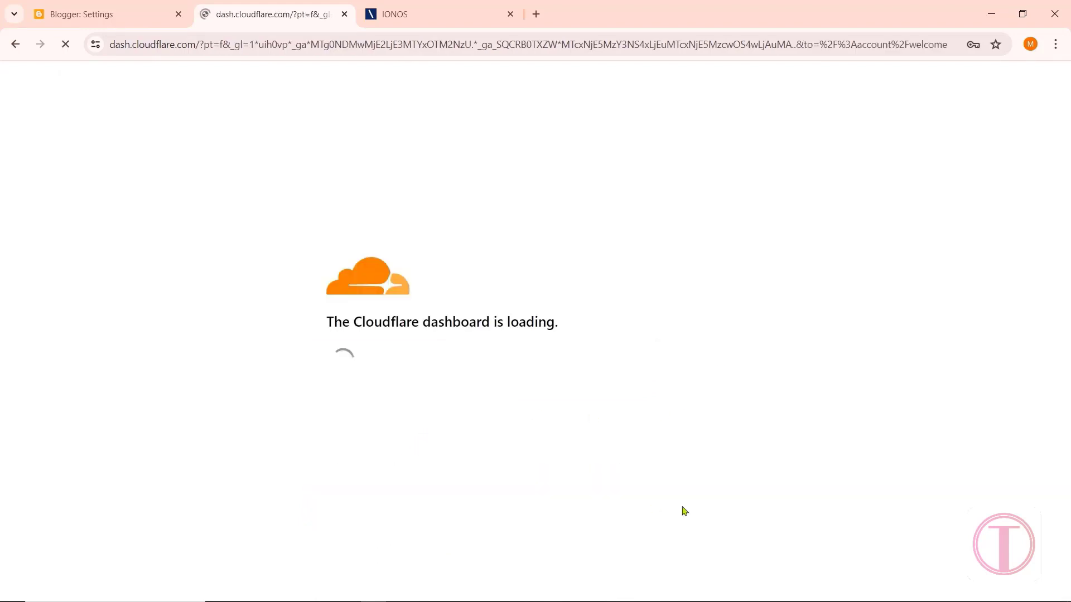
{"action": "left_click", "coordinate": [920, 290]}
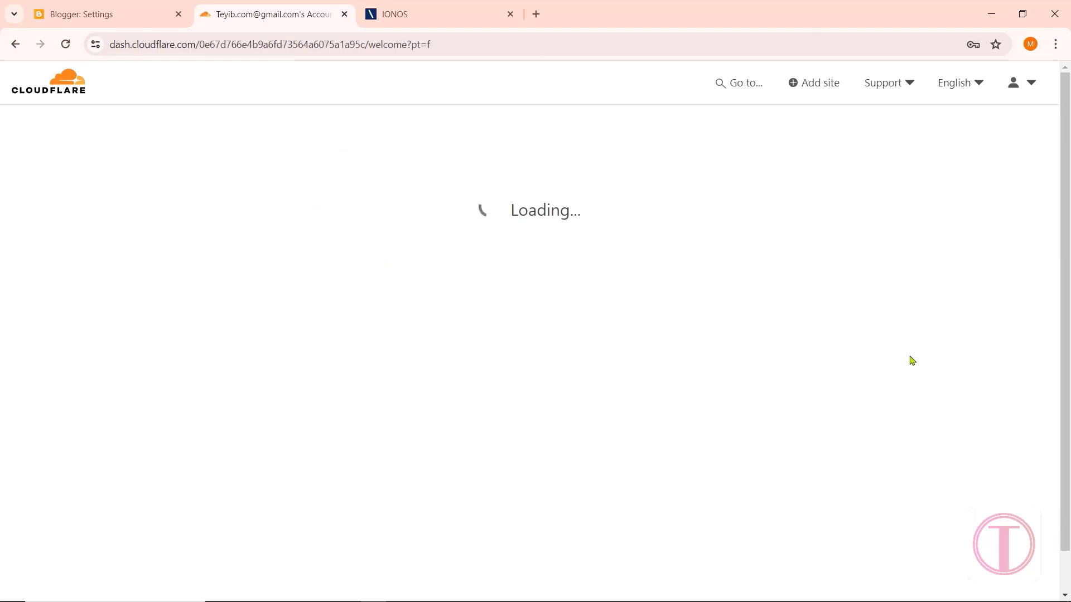
Step: Add teyib.com as a new website in Cloudflare
{"action": "scroll", "coordinate": [912, 362], "scroll_direction": "down", "scroll_amount": 1}
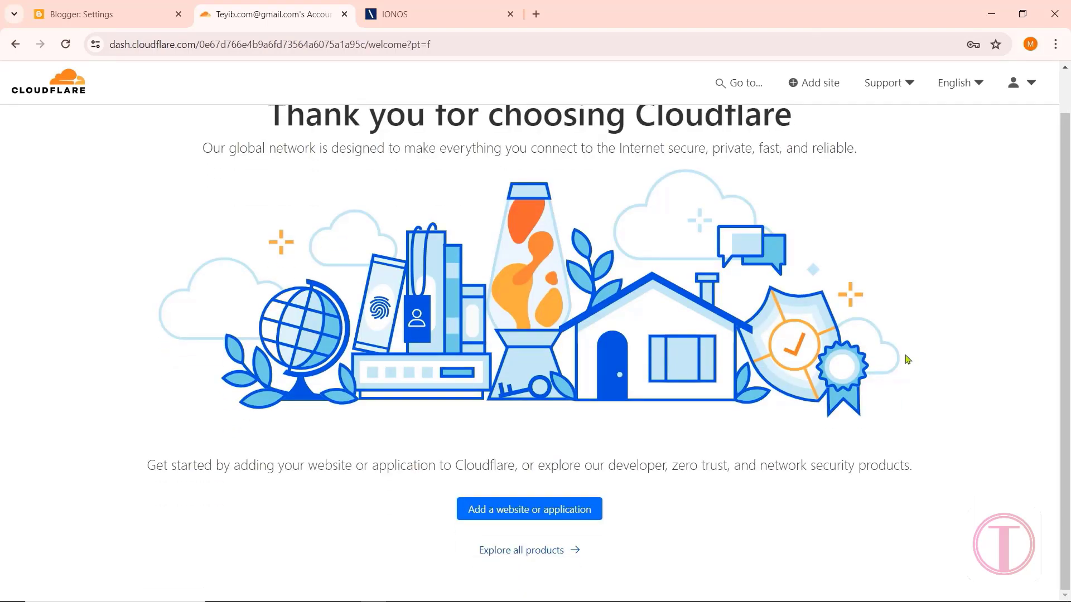
{"action": "left_click", "coordinate": [531, 510]}
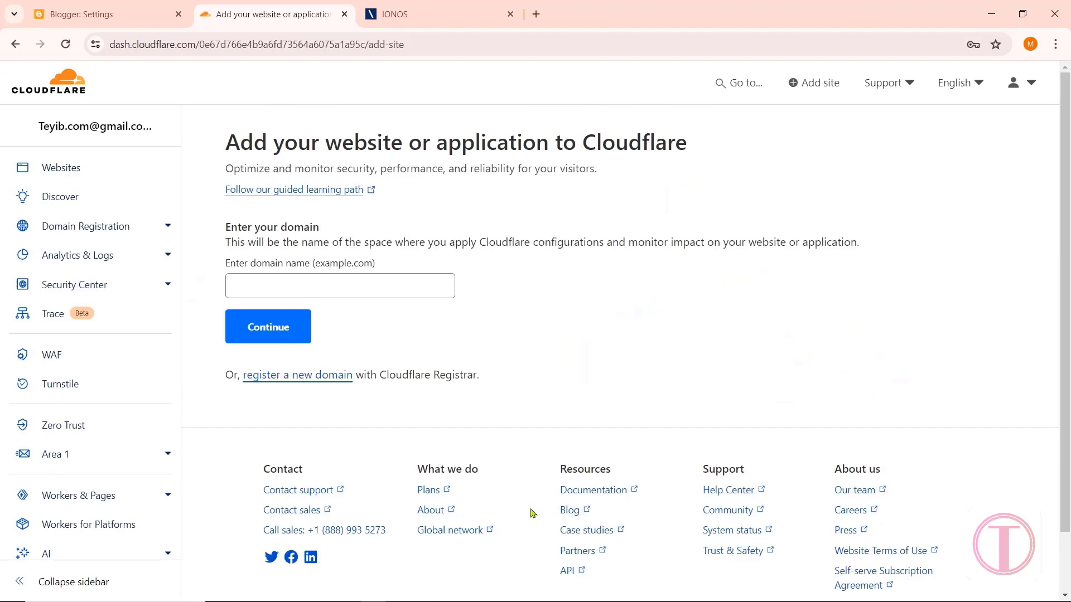
{"action": "left_click", "coordinate": [270, 283]}
{"action": "type", "text": "teyib.com"}
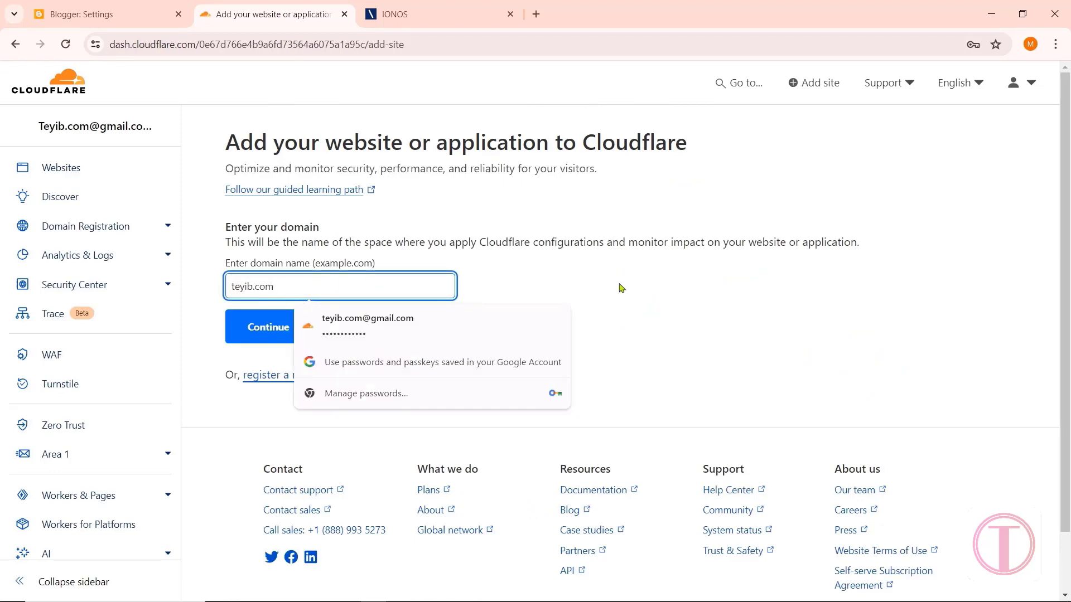
{"action": "left_click", "coordinate": [622, 315]}
{"action": "left_click", "coordinate": [277, 328]}
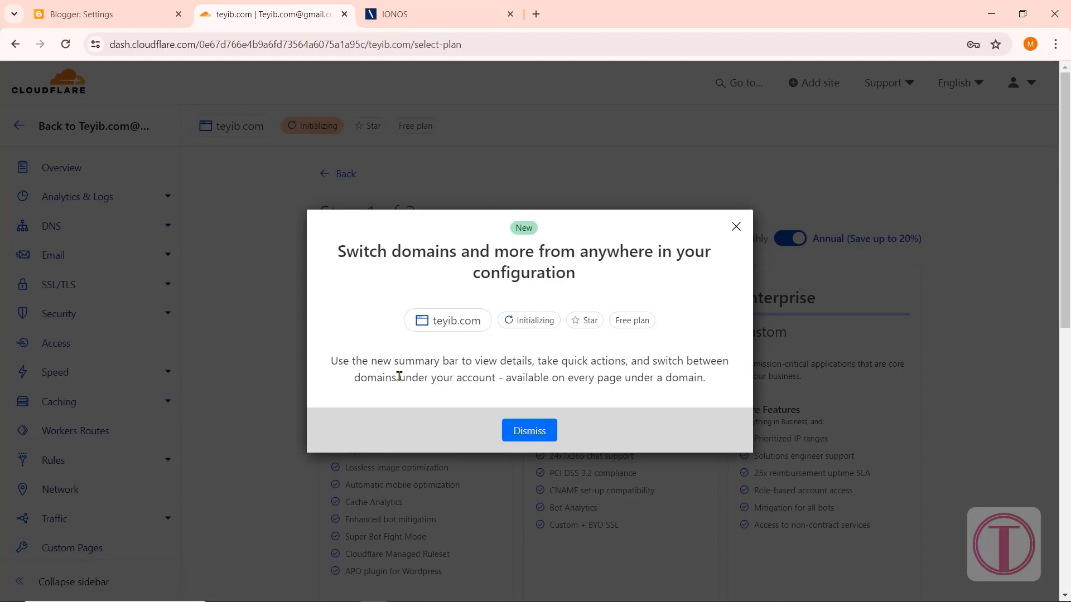
Step: Dismiss the domain-switching announcement and continue with the $0 Free plan for teyib.com
{"action": "left_click", "coordinate": [530, 431]}
{"action": "scroll", "coordinate": [672, 389], "scroll_direction": "down", "scroll_amount": 6}
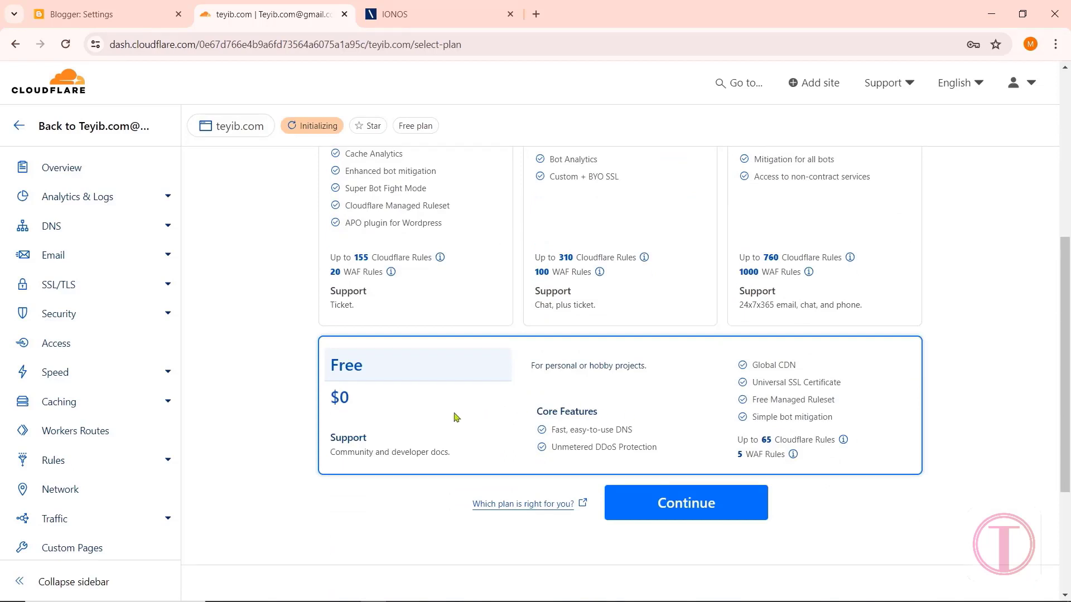
{"action": "left_click", "coordinate": [649, 504]}
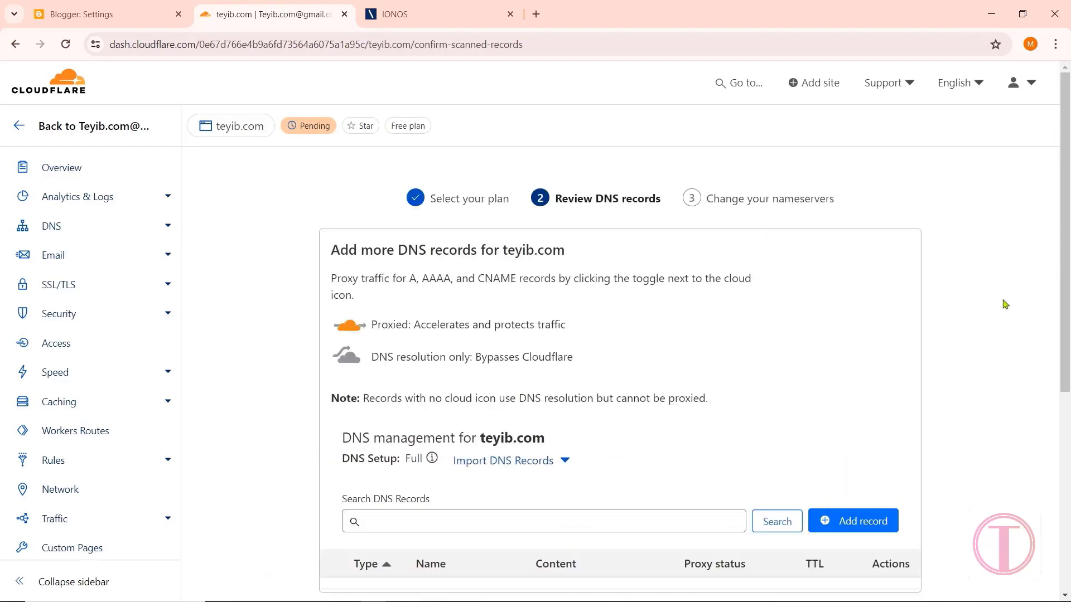
{"action": "scroll", "coordinate": [1003, 304], "scroll_direction": "down", "scroll_amount": 1}
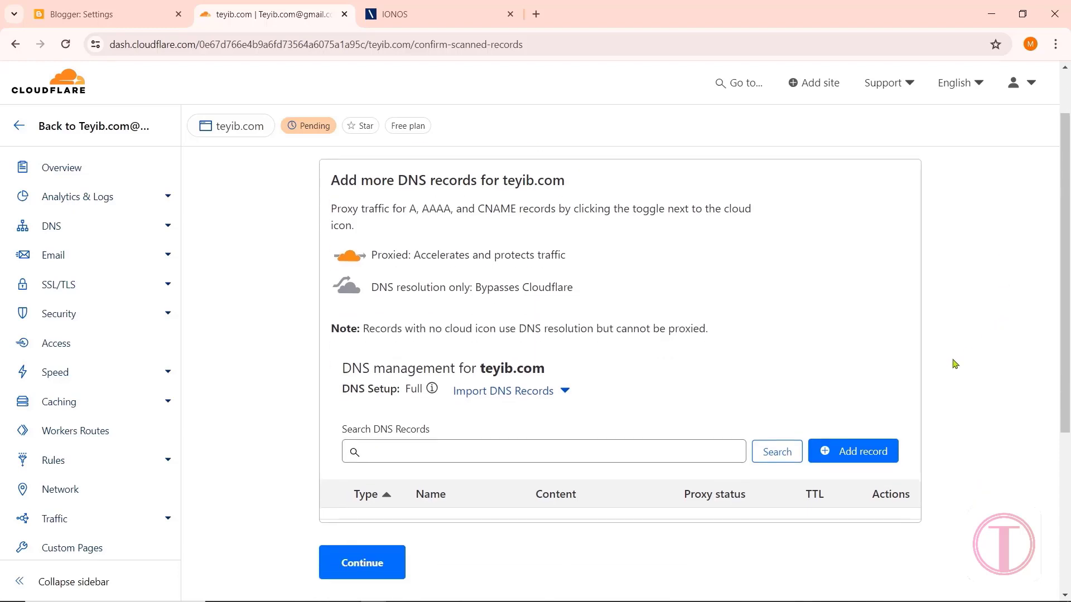
{"action": "left_click", "coordinate": [850, 456]}
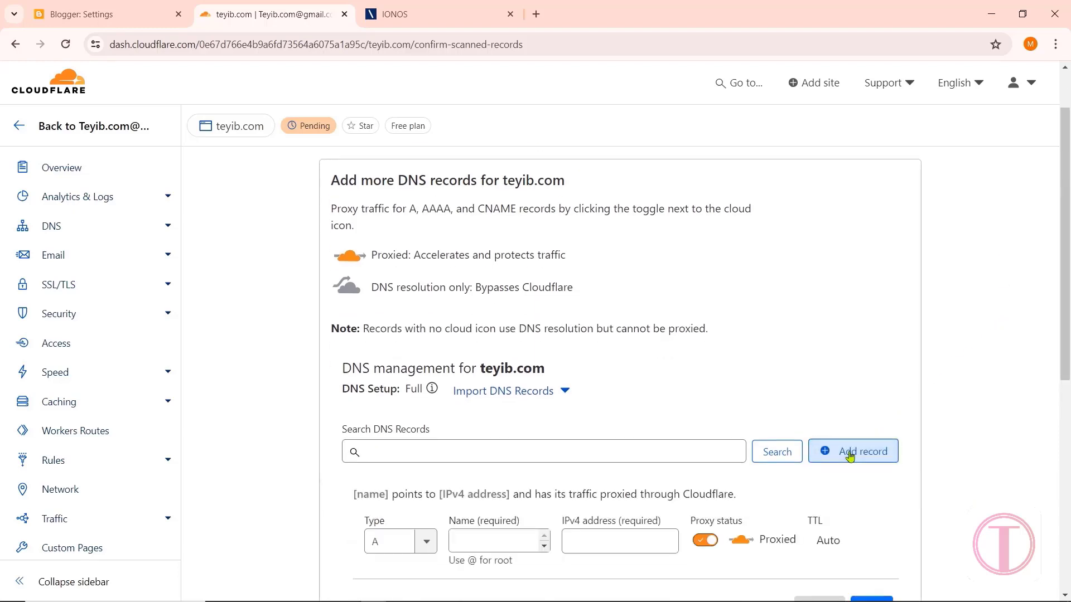
{"action": "scroll", "coordinate": [916, 420], "scroll_direction": "down", "scroll_amount": 1}
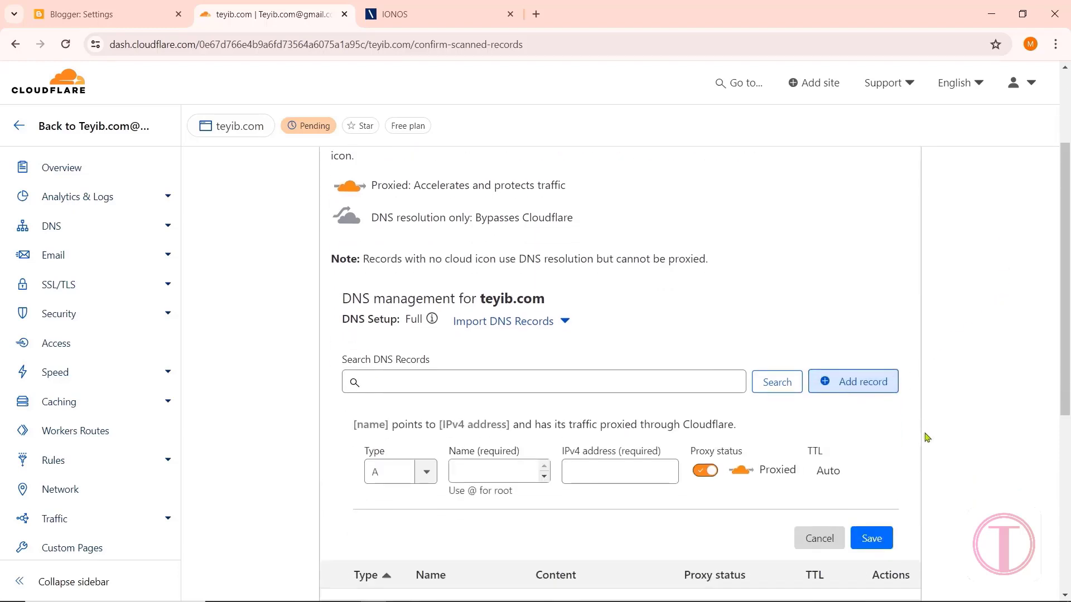
{"action": "left_click", "coordinate": [89, 15]}
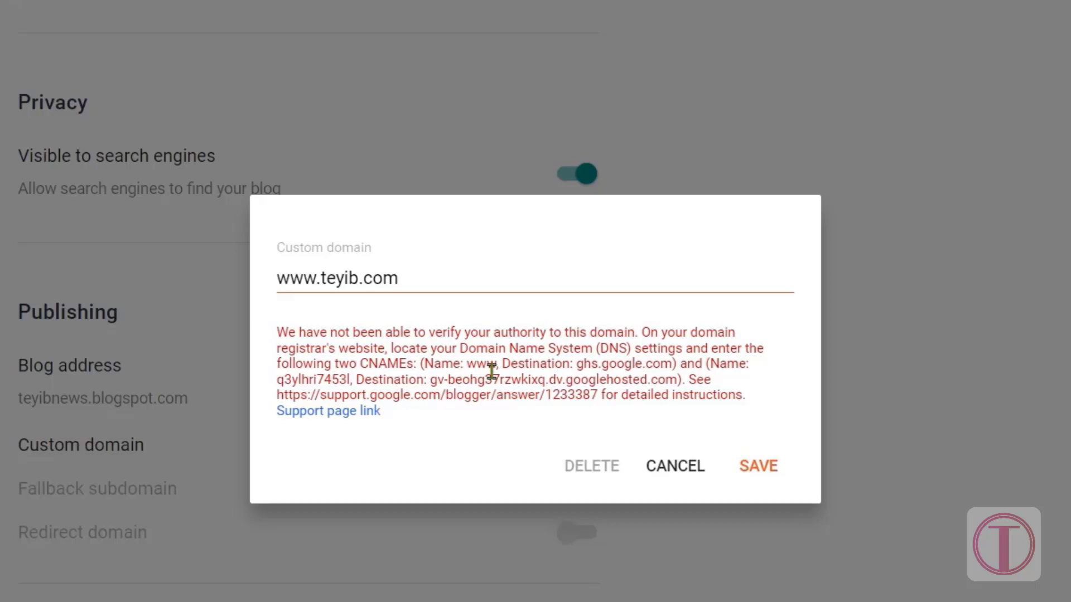
Step: Copy 'www' from Blogger's CNAME message into the Name of the new Cloudflare record
{"action": "left_click_drag", "start_coordinate": [496, 361], "coordinate": [467, 359]}
{"action": "right_click", "coordinate": [480, 366]}
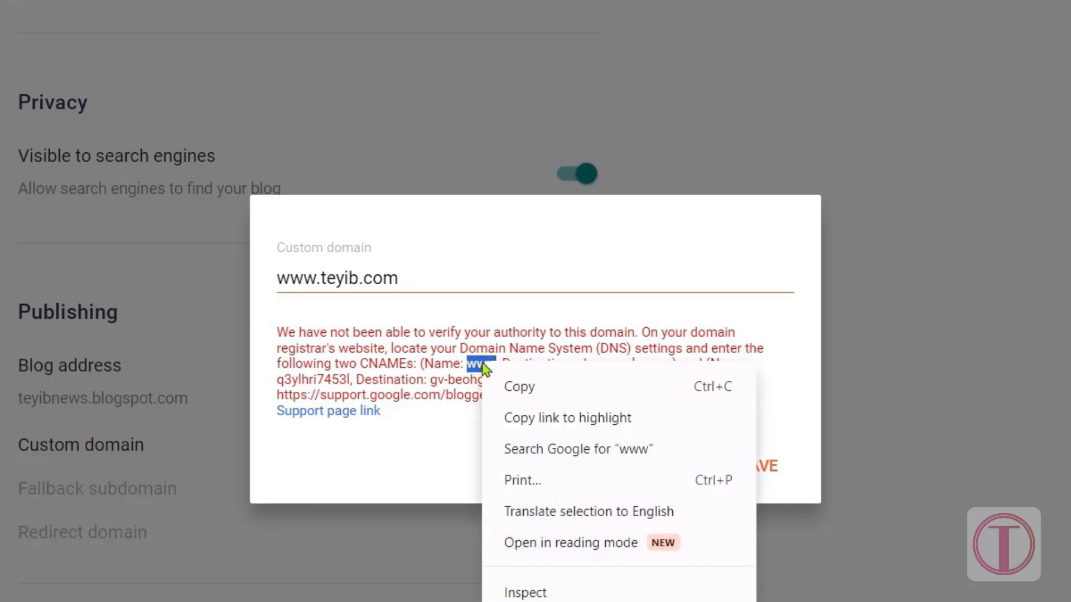
{"action": "left_click", "coordinate": [514, 388]}
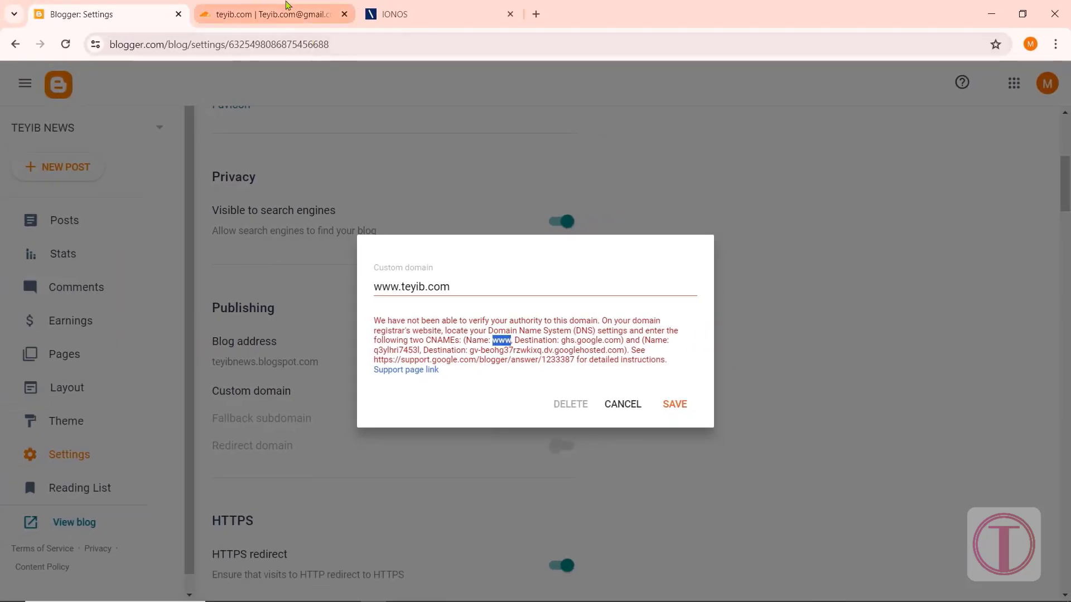
{"action": "left_click", "coordinate": [273, 14]}
{"action": "left_click", "coordinate": [467, 472]}
{"action": "right_click", "coordinate": [467, 471]}
{"action": "left_click", "coordinate": [490, 314]}
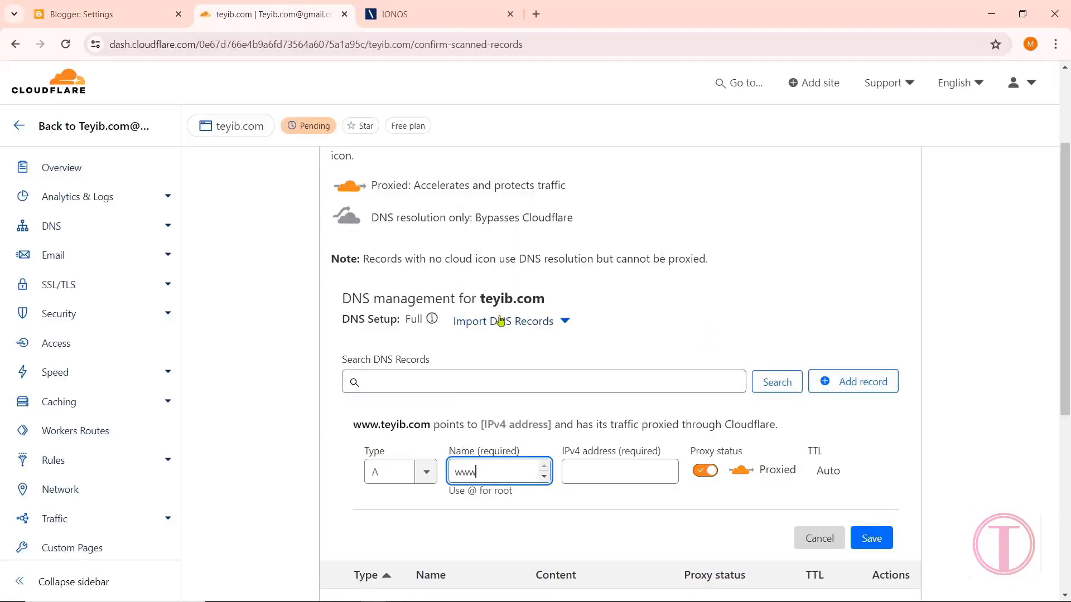
Step: Set the new record's type to CNAME and copy ghs.google.com from Blogger's custom domain dialog
{"action": "left_click", "coordinate": [424, 480]}
{"action": "scroll", "coordinate": [399, 538], "scroll_direction": "down", "scroll_amount": 1}
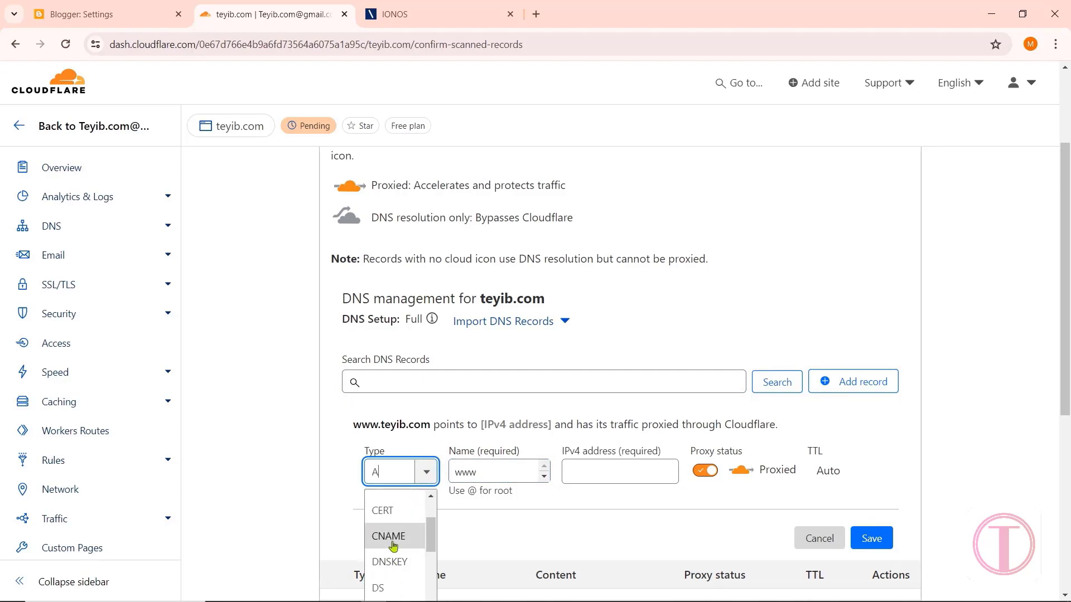
{"action": "left_click", "coordinate": [394, 544]}
{"action": "left_click", "coordinate": [603, 472]}
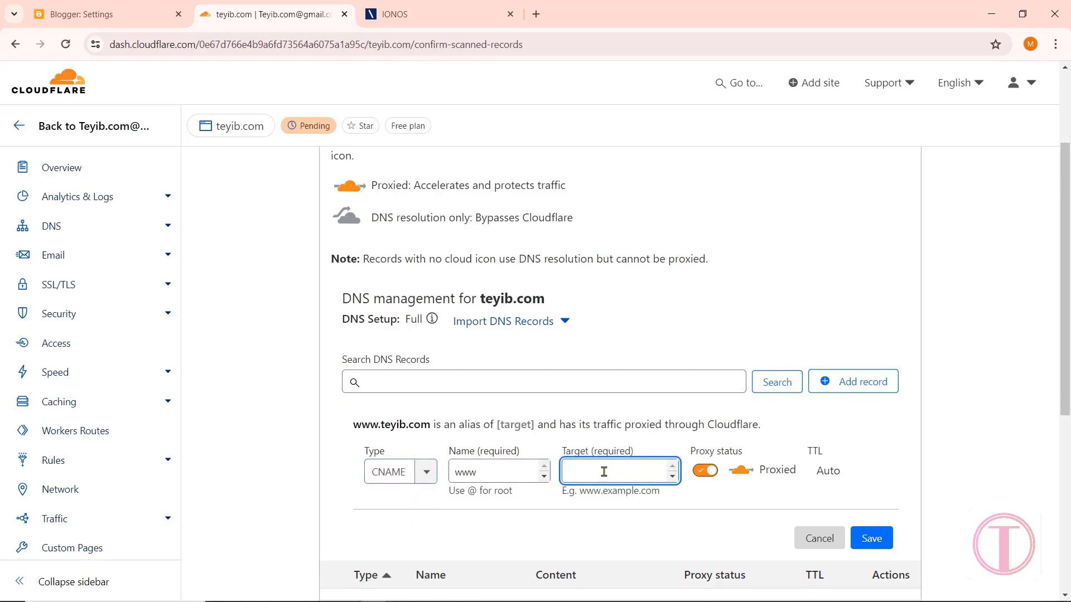
{"action": "left_click", "coordinate": [115, 14]}
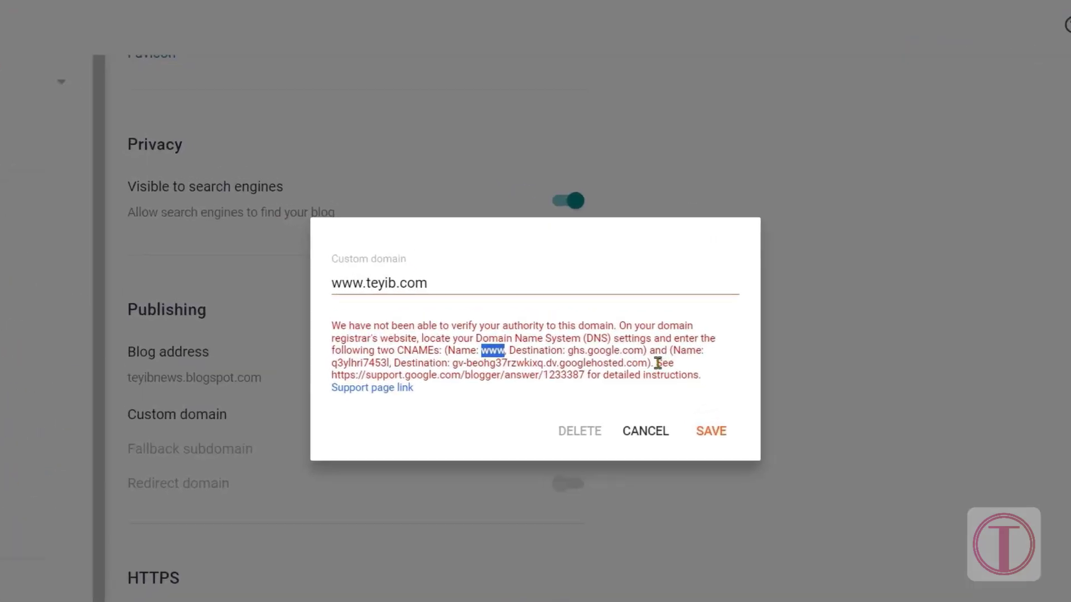
{"action": "left_click", "coordinate": [643, 349]}
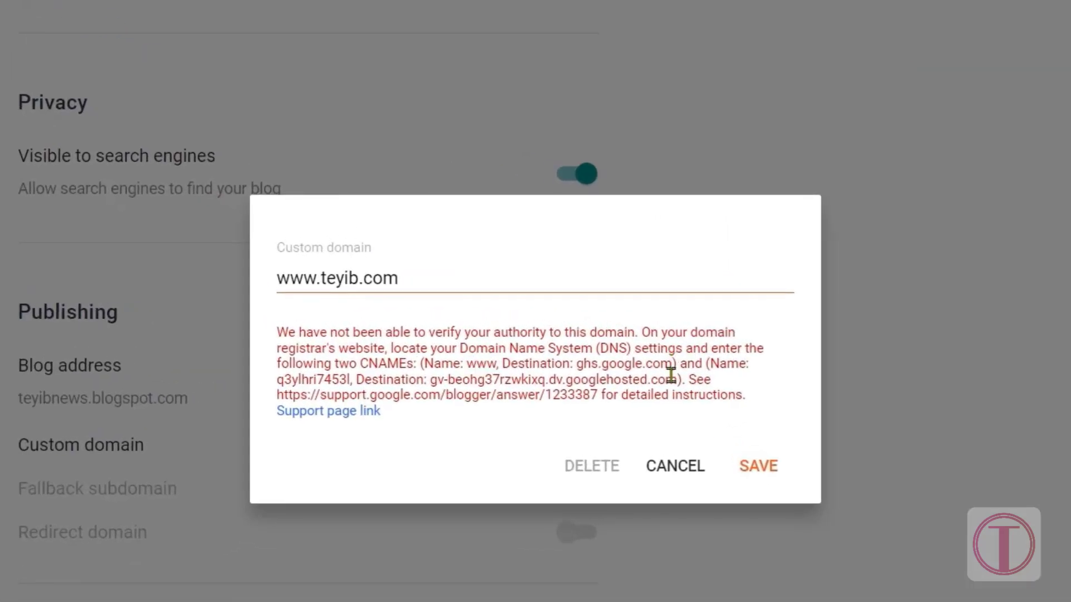
{"action": "left_click_drag", "start_coordinate": [643, 350], "coordinate": [576, 363]}
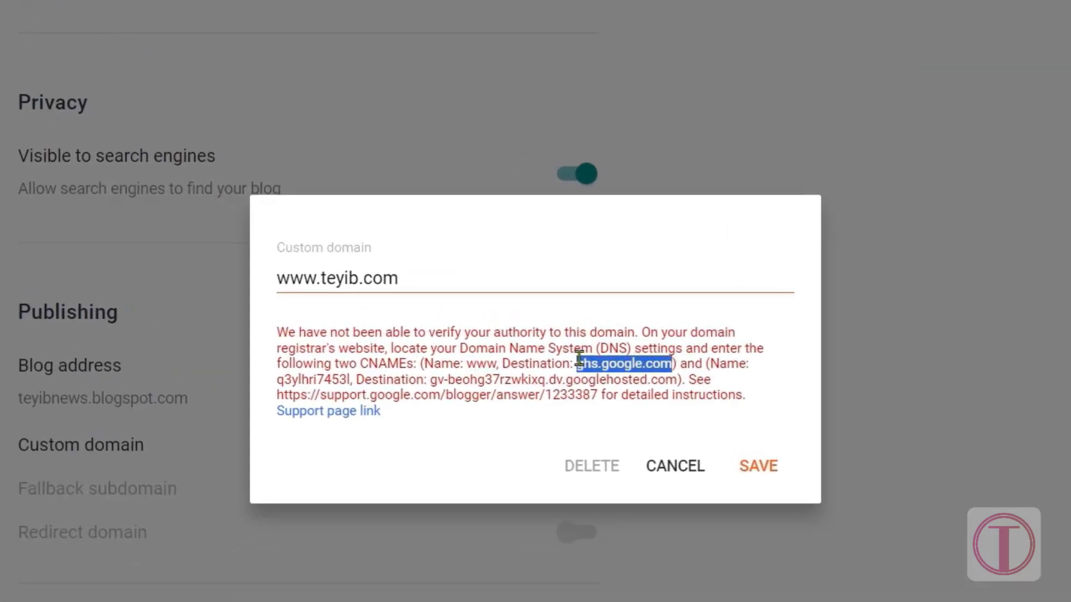
{"action": "right_click", "coordinate": [621, 370]}
{"action": "left_click", "coordinate": [661, 391]}
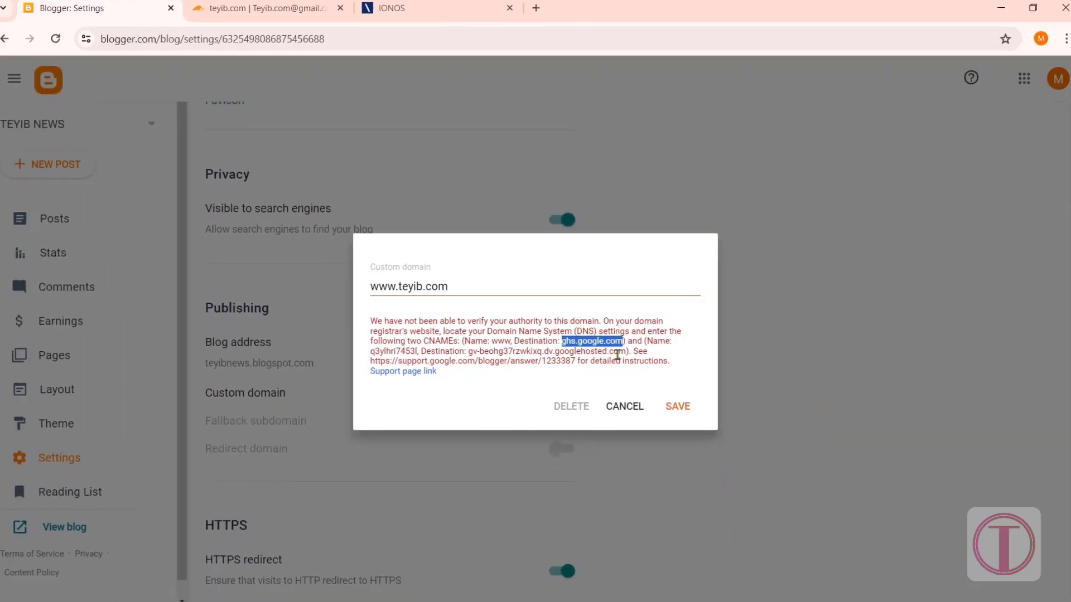
Step: Paste ghs.google.com as the Target, make the record DNS only, and save it
{"action": "left_click", "coordinate": [273, 14]}
{"action": "right_click", "coordinate": [592, 469]}
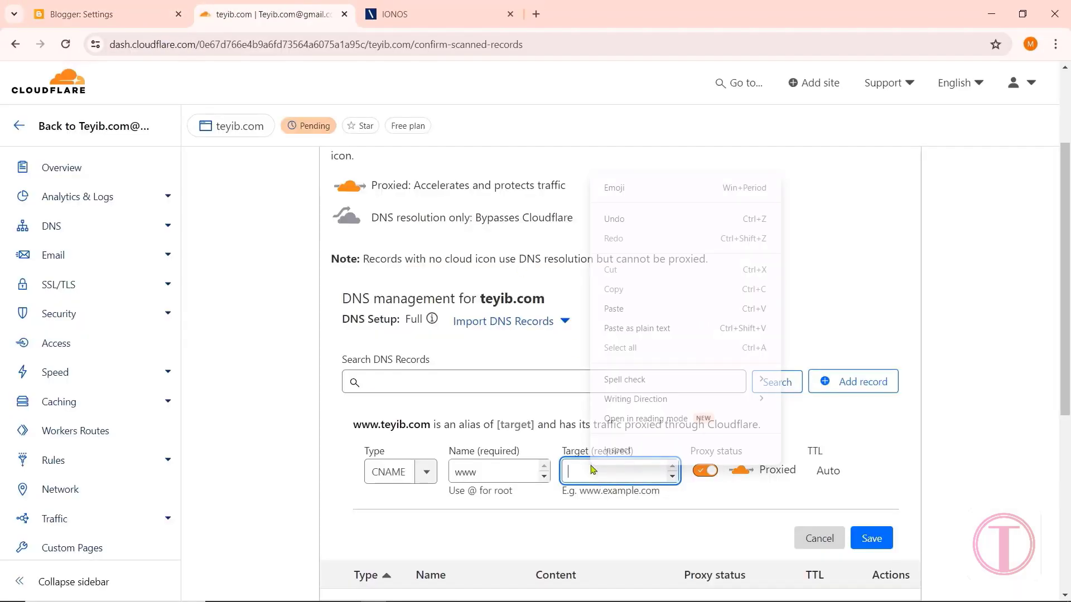
{"action": "left_click", "coordinate": [614, 309]}
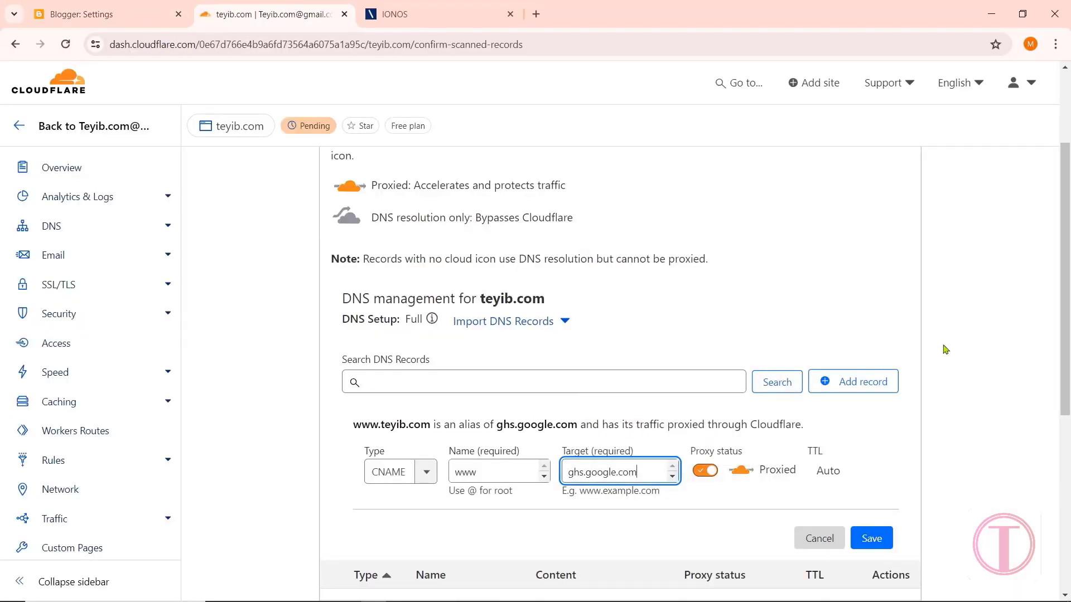
{"action": "left_click", "coordinate": [706, 472]}
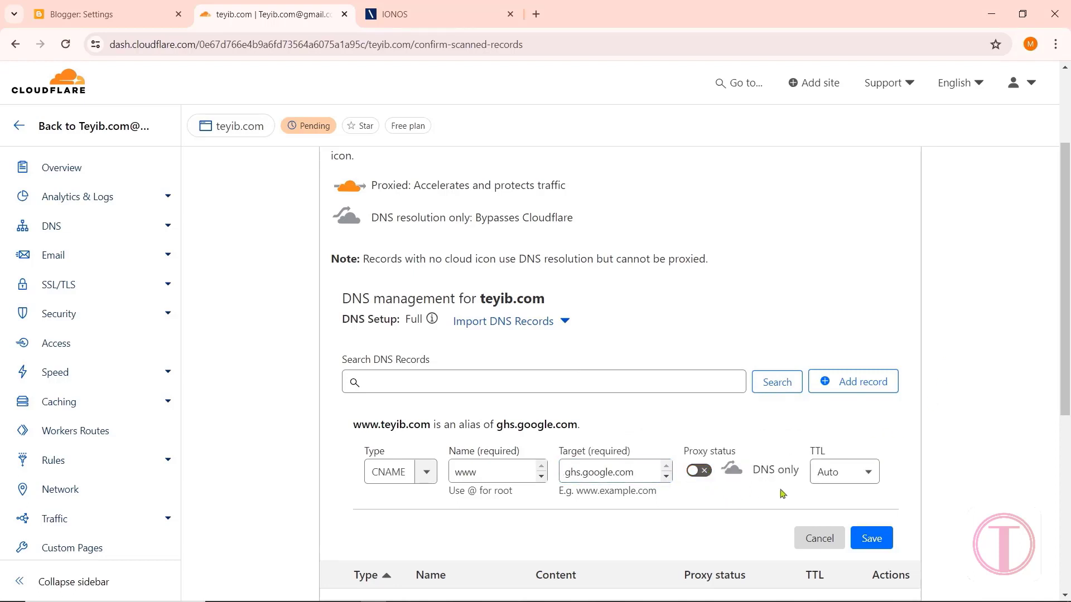
{"action": "left_click", "coordinate": [873, 536]}
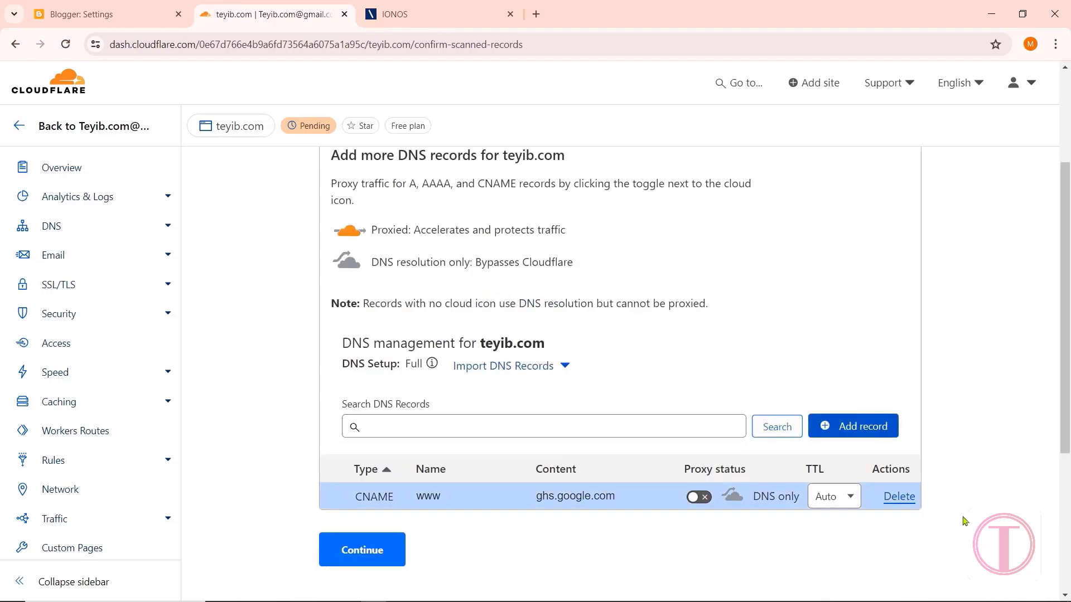
Step: Start a second CNAME record and paste Blogger's verification name as its Name
{"action": "left_click", "coordinate": [855, 427]}
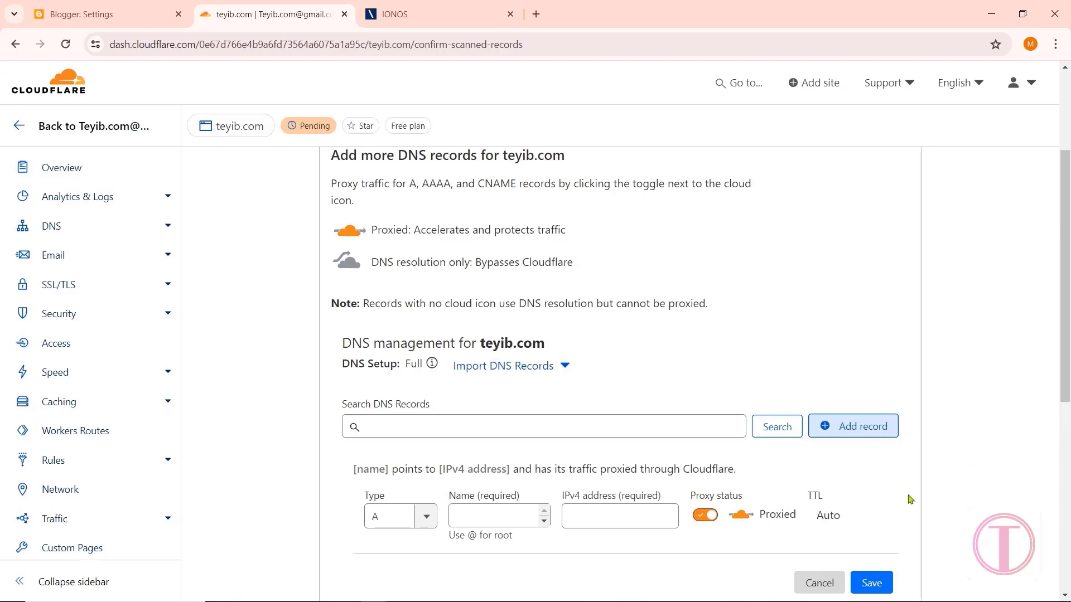
{"action": "left_click", "coordinate": [425, 516]}
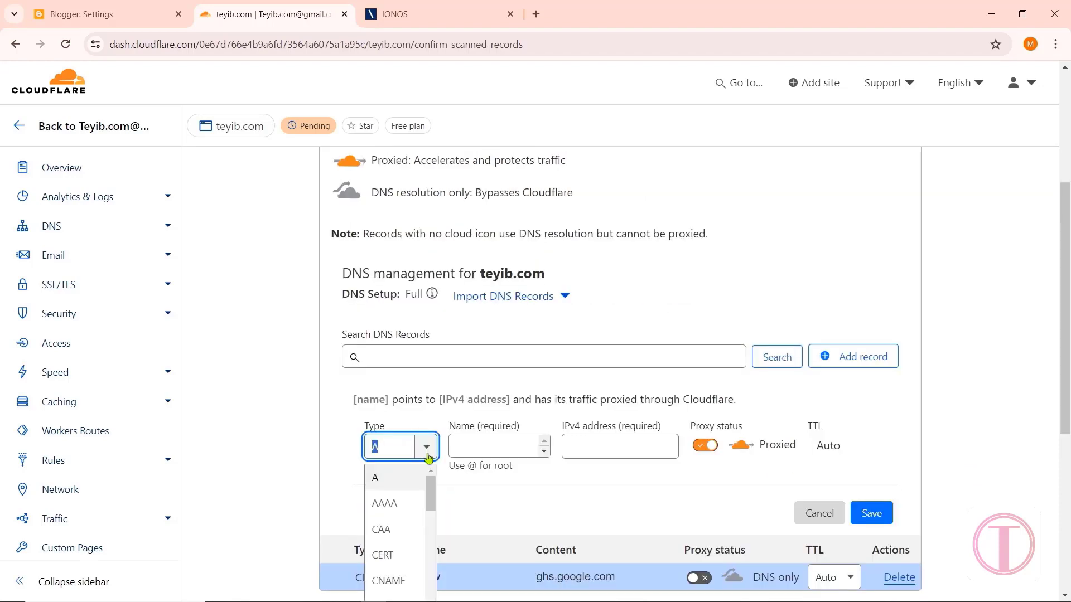
{"action": "left_click", "coordinate": [388, 581]}
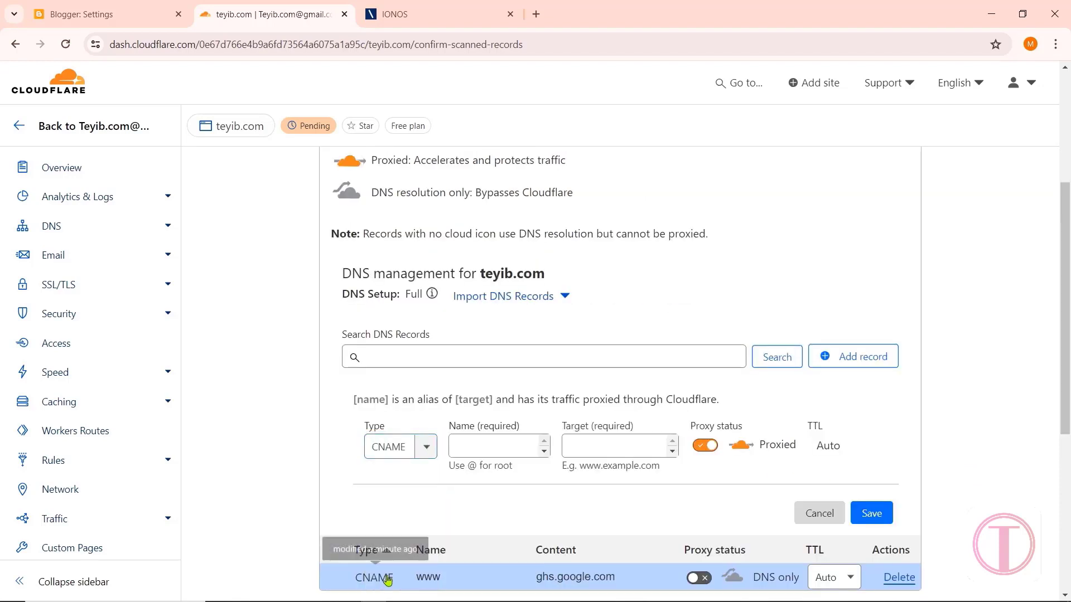
{"action": "left_click", "coordinate": [474, 445]}
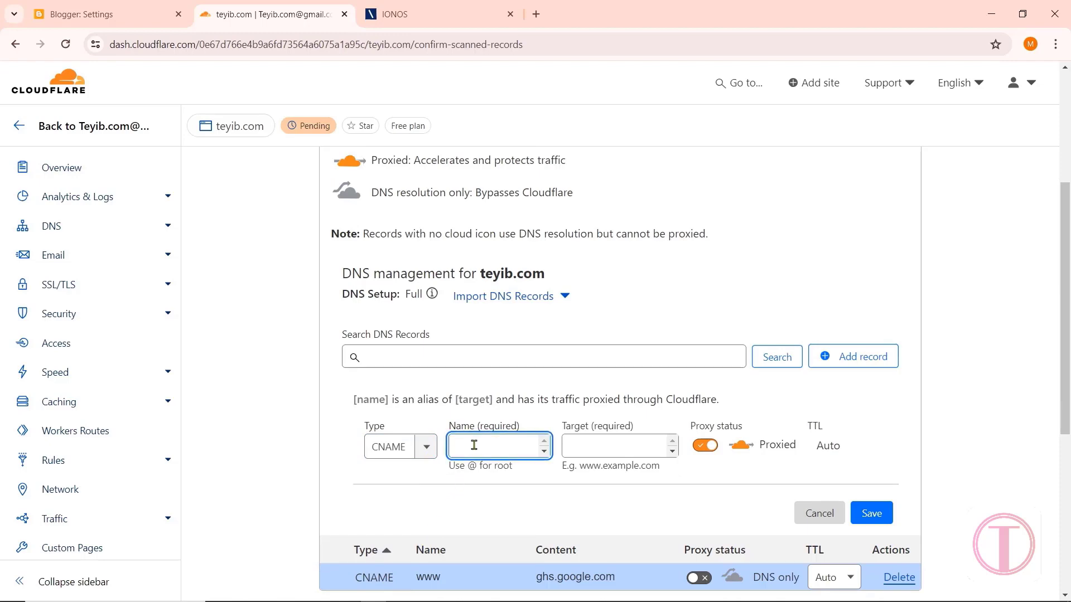
{"action": "left_click", "coordinate": [79, 8]}
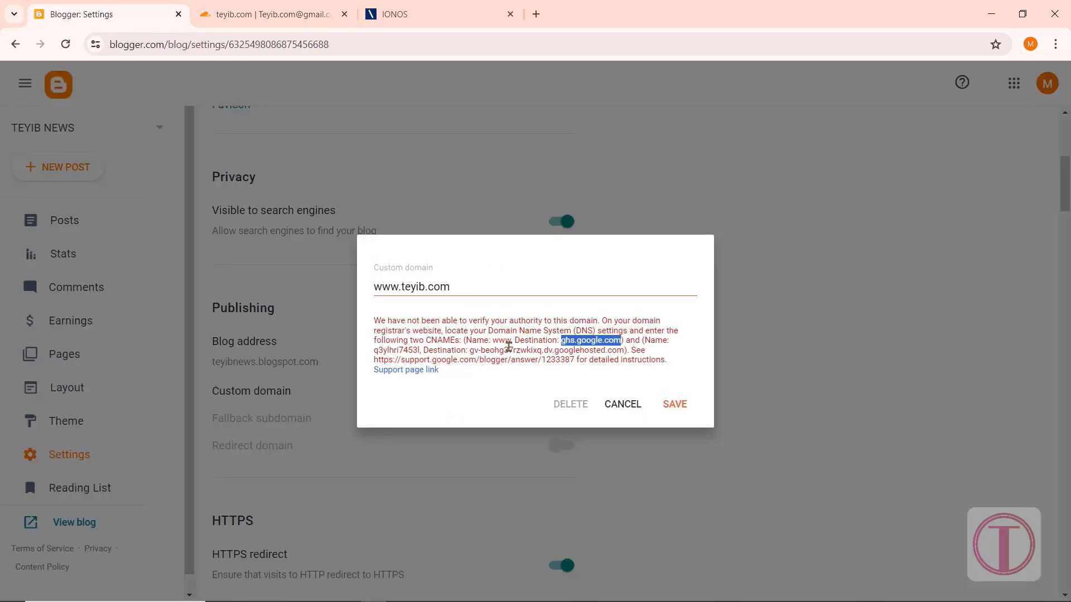
{"action": "left_click_drag", "start_coordinate": [419, 350], "coordinate": [415, 350]}
{"action": "left_click_drag", "start_coordinate": [343, 372], "coordinate": [279, 384]}
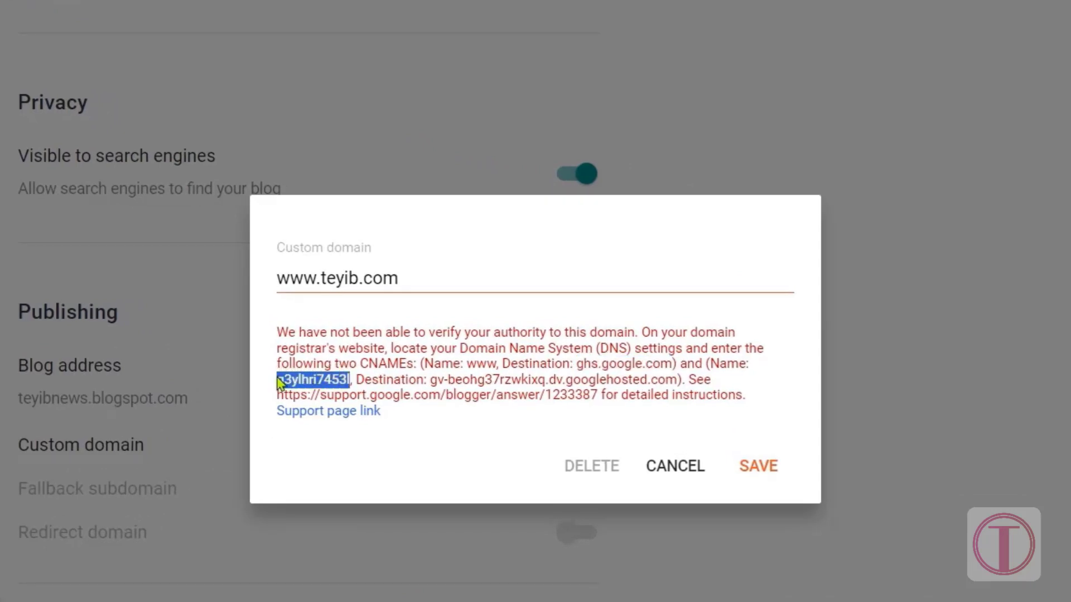
{"action": "right_click", "coordinate": [328, 377]}
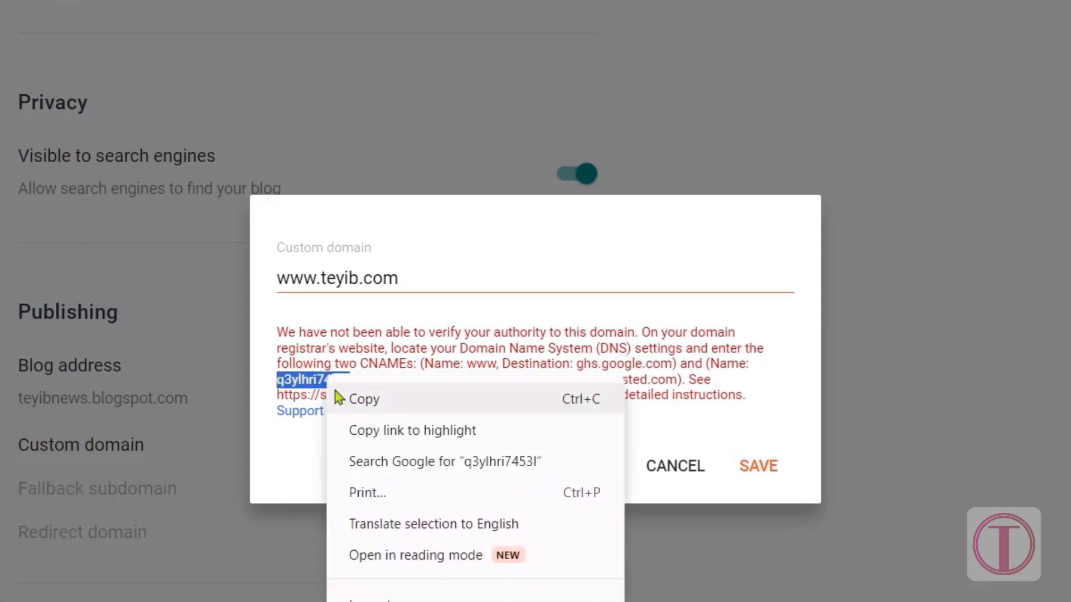
{"action": "left_click", "coordinate": [364, 399]}
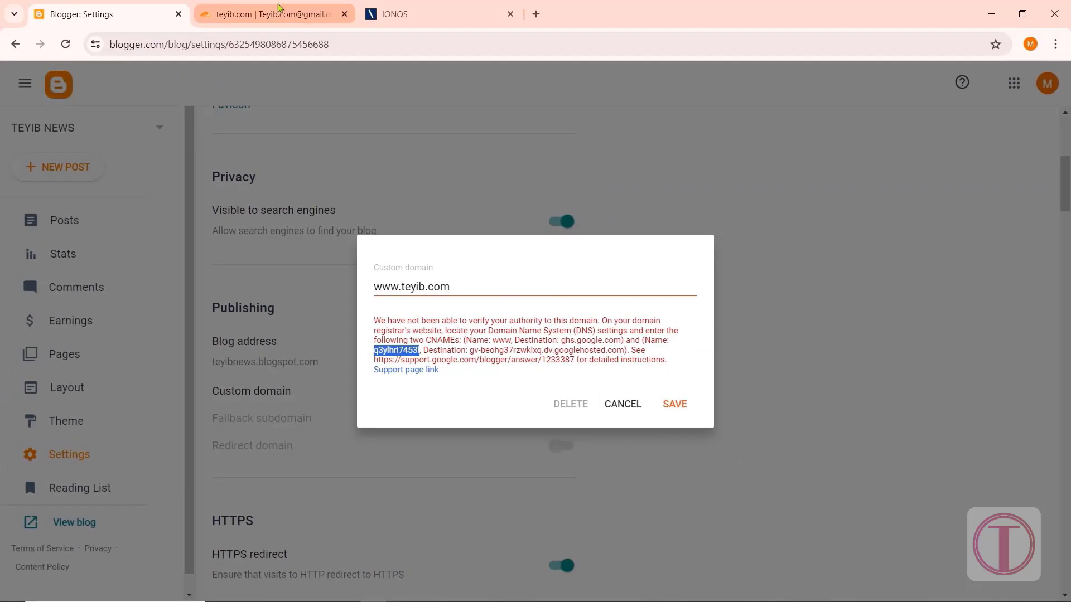
{"action": "left_click", "coordinate": [273, 14]}
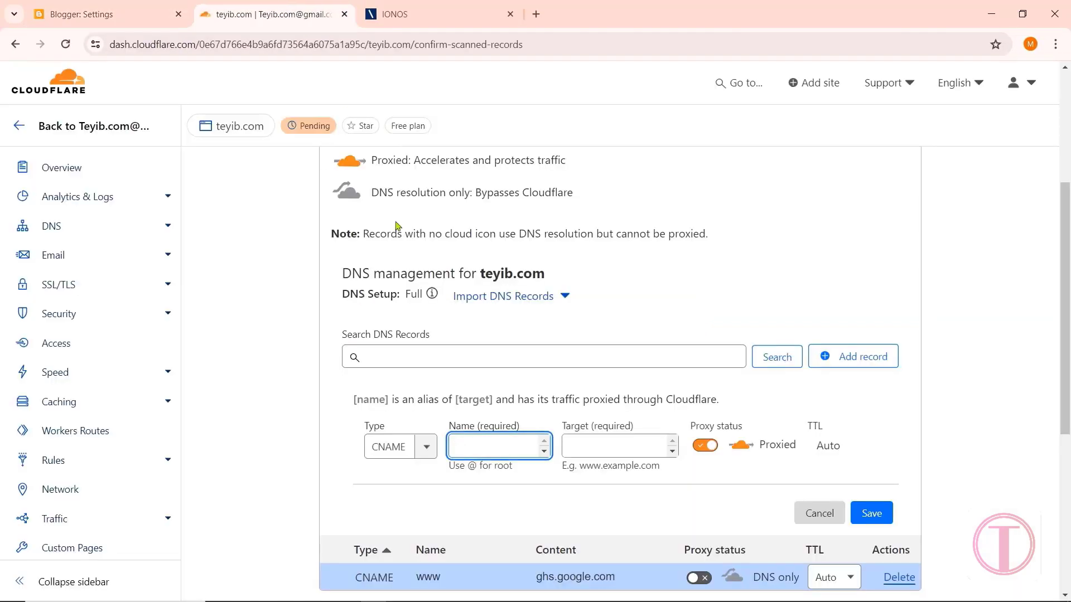
{"action": "right_click", "coordinate": [467, 445]}
{"action": "left_click", "coordinate": [490, 288]}
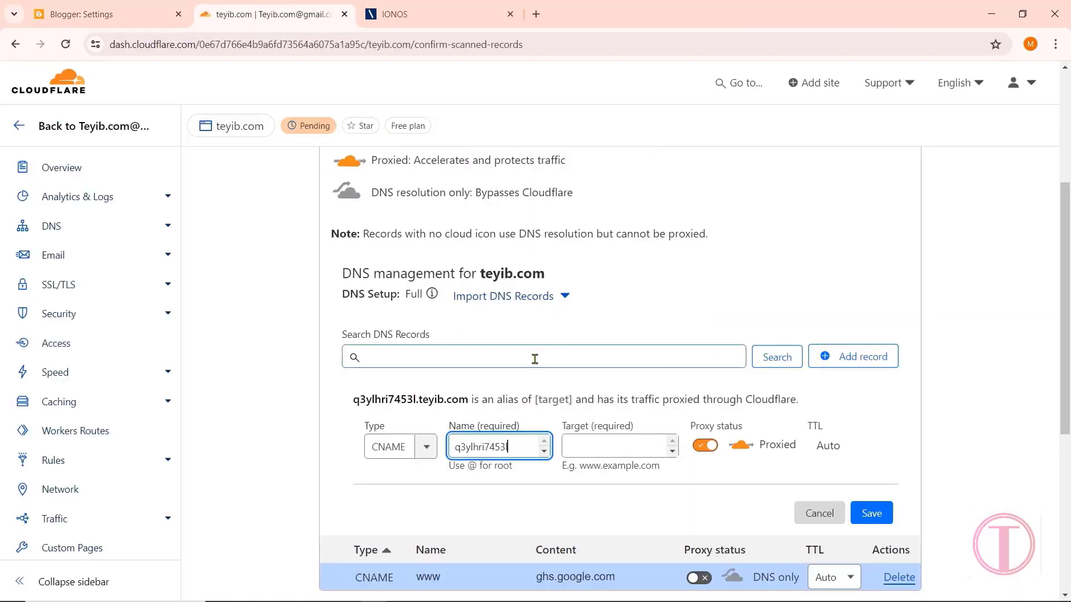
Step: Paste Blogger's second googlehosted.com destination as the Target, set DNS only, and save
{"action": "left_click", "coordinate": [583, 449]}
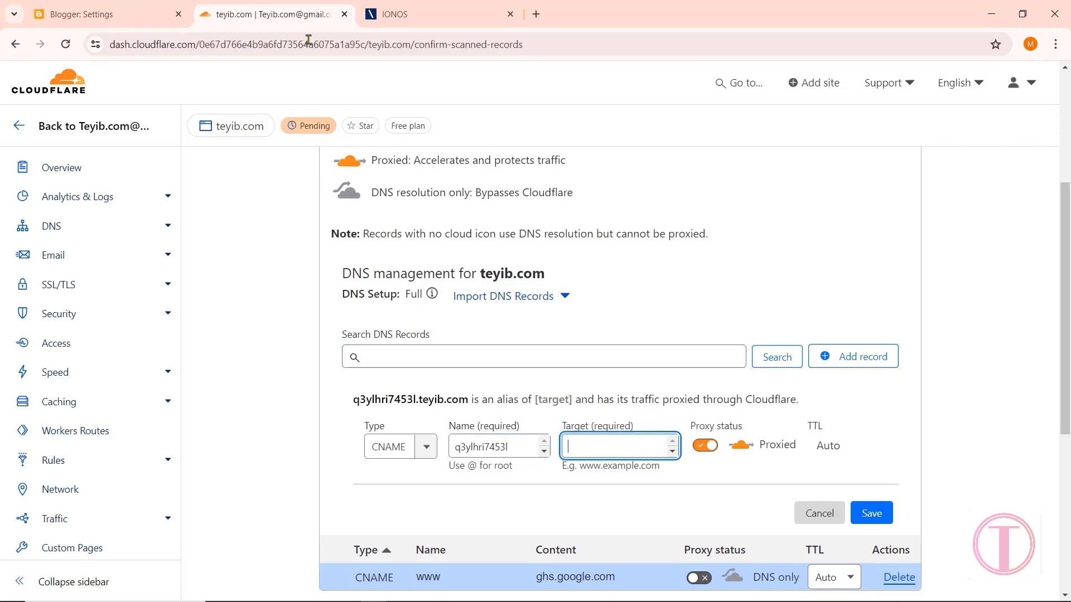
{"action": "left_click", "coordinate": [128, 12]}
{"action": "left_click_drag", "start_coordinate": [669, 377], "coordinate": [437, 376]}
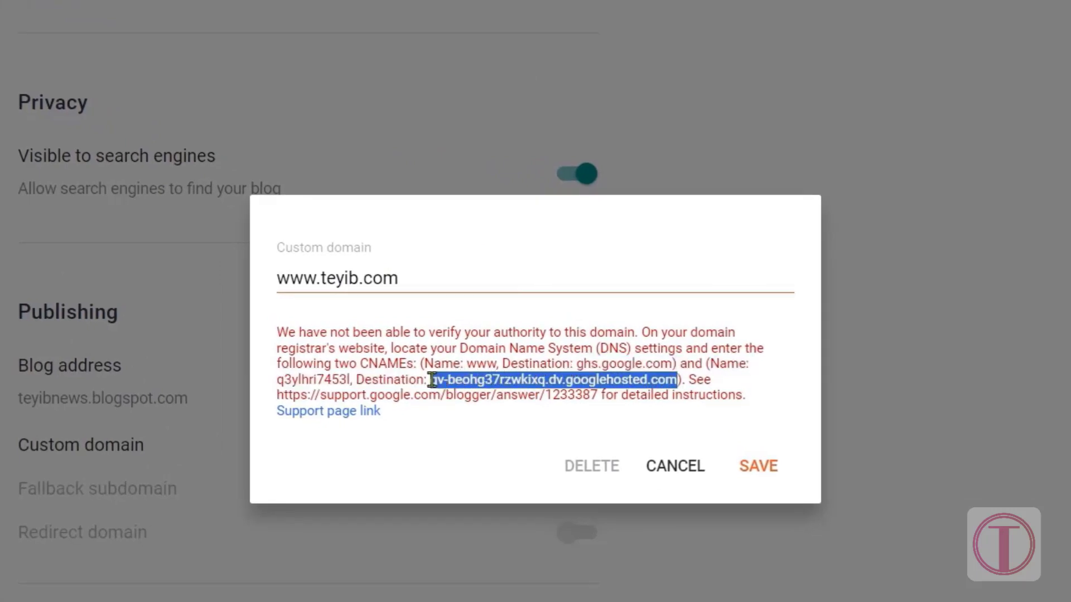
{"action": "right_click", "coordinate": [594, 378]}
{"action": "left_click", "coordinate": [636, 407]}
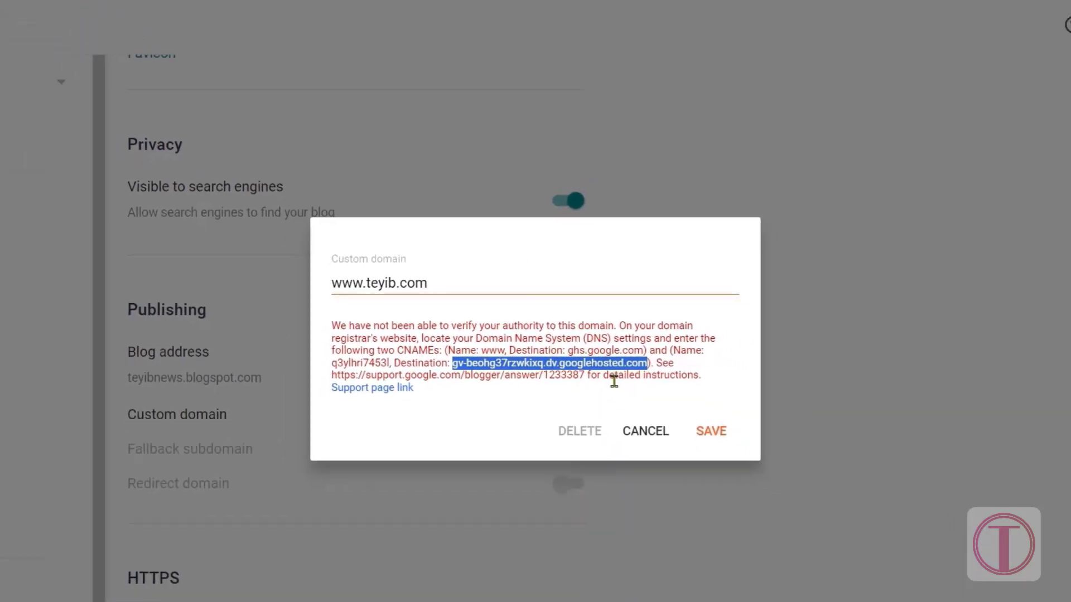
{"action": "left_click", "coordinate": [273, 14]}
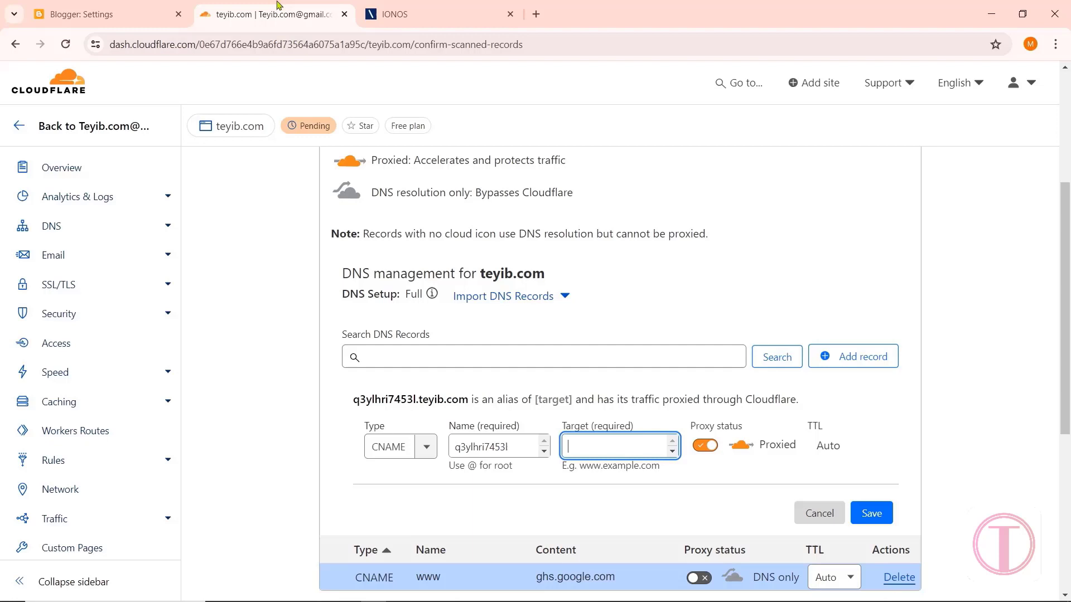
{"action": "right_click", "coordinate": [583, 449]}
{"action": "left_click", "coordinate": [617, 310]}
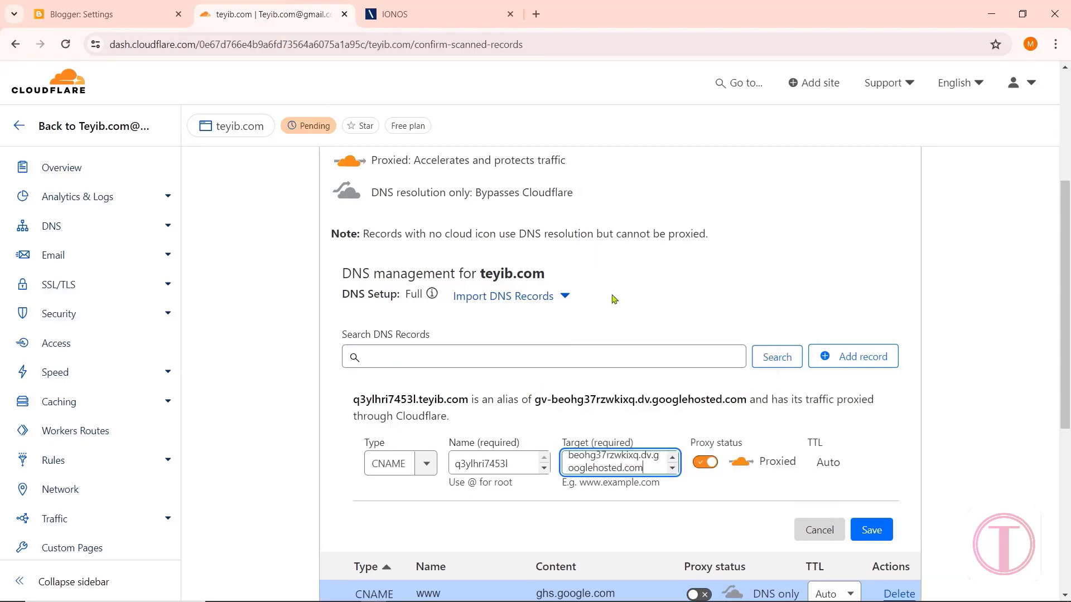
{"action": "left_click", "coordinate": [706, 466]}
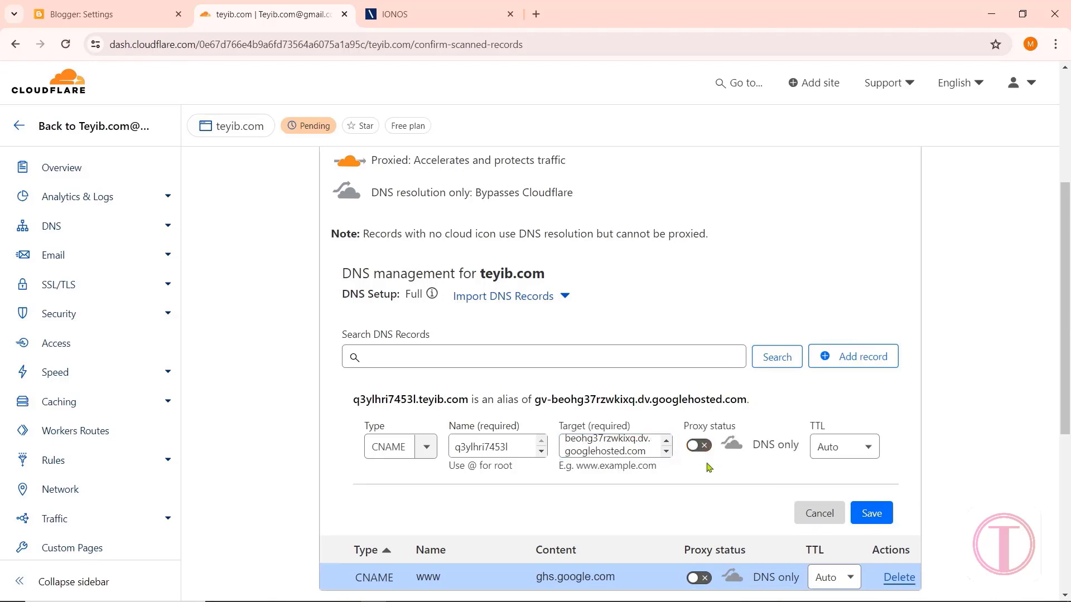
{"action": "left_click", "coordinate": [873, 512]}
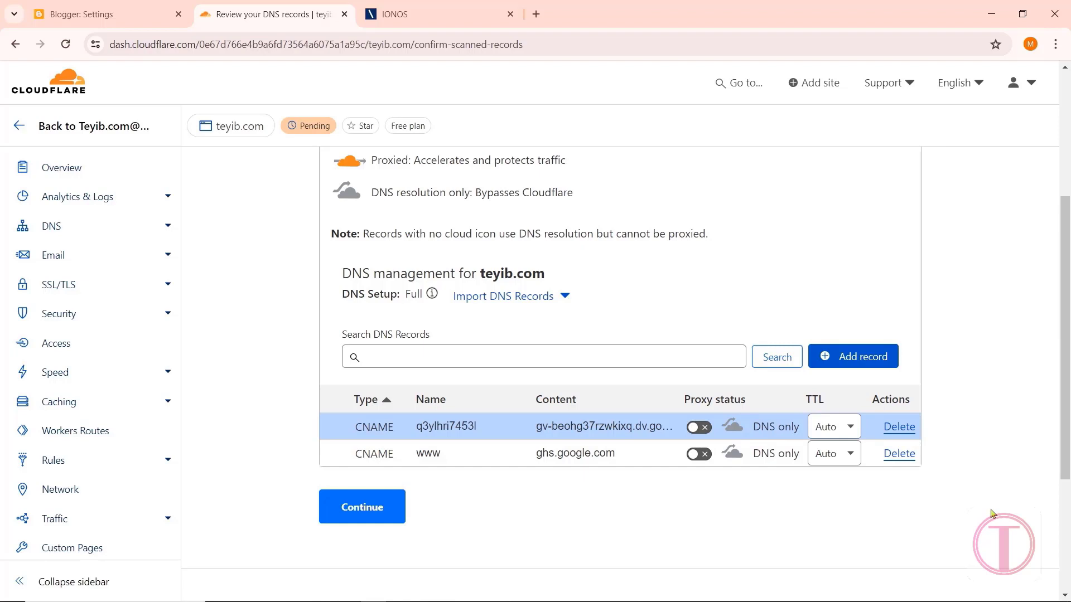
Step: Start a new A record named teyib.com
{"action": "left_click", "coordinate": [854, 359]}
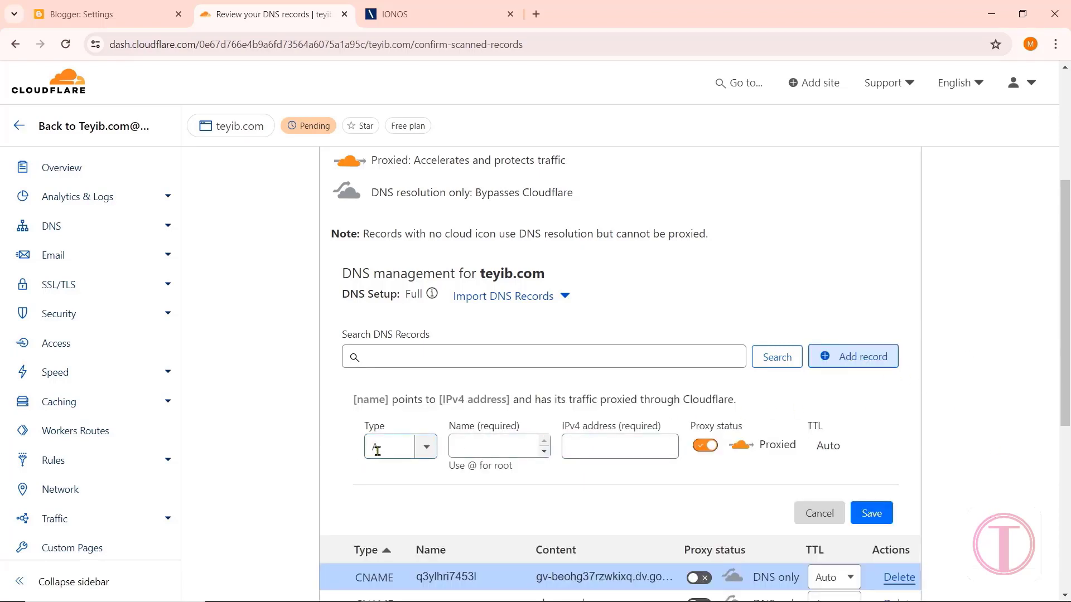
{"action": "left_click", "coordinate": [468, 446]}
{"action": "type", "text": "tey"}
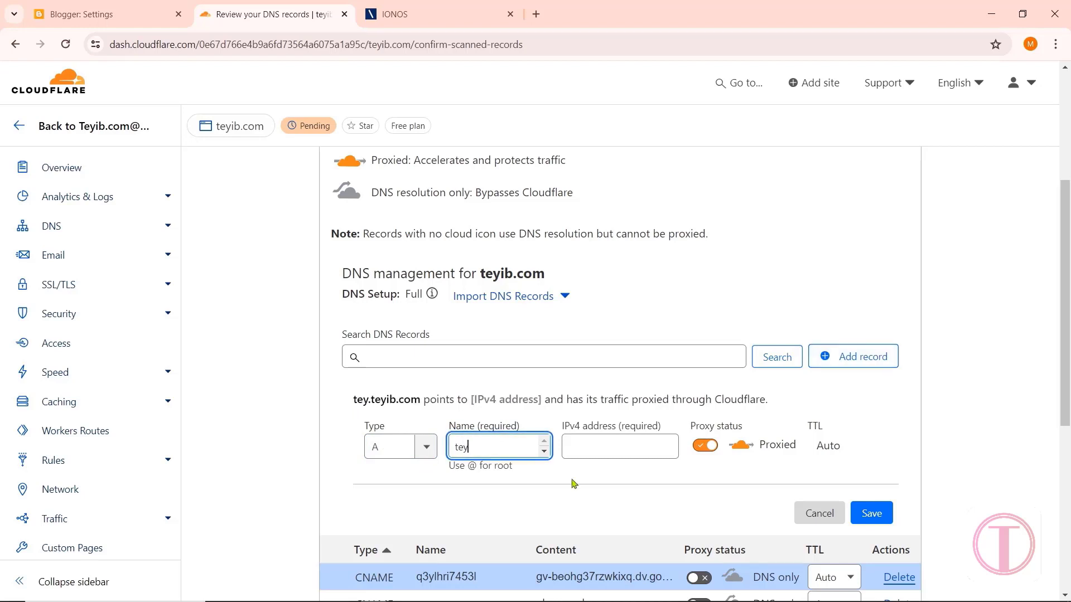
{"action": "type", "text": "ib.com"}
{"action": "left_click", "coordinate": [602, 440]}
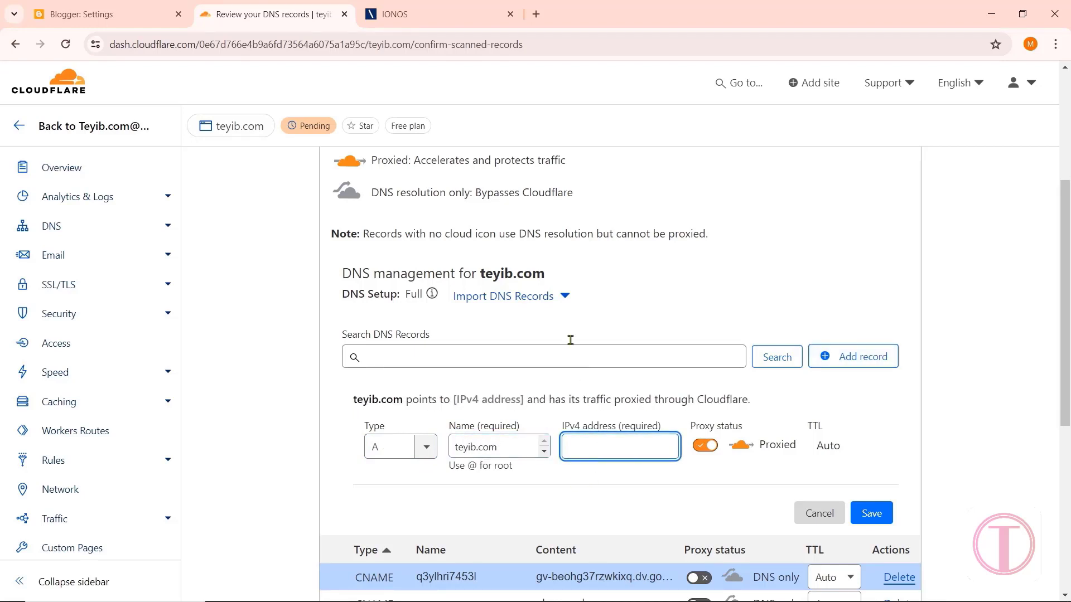
Step: Open Blogger's 'Set up a custom domain' support article in a new tab
{"action": "left_click", "coordinate": [110, 7]}
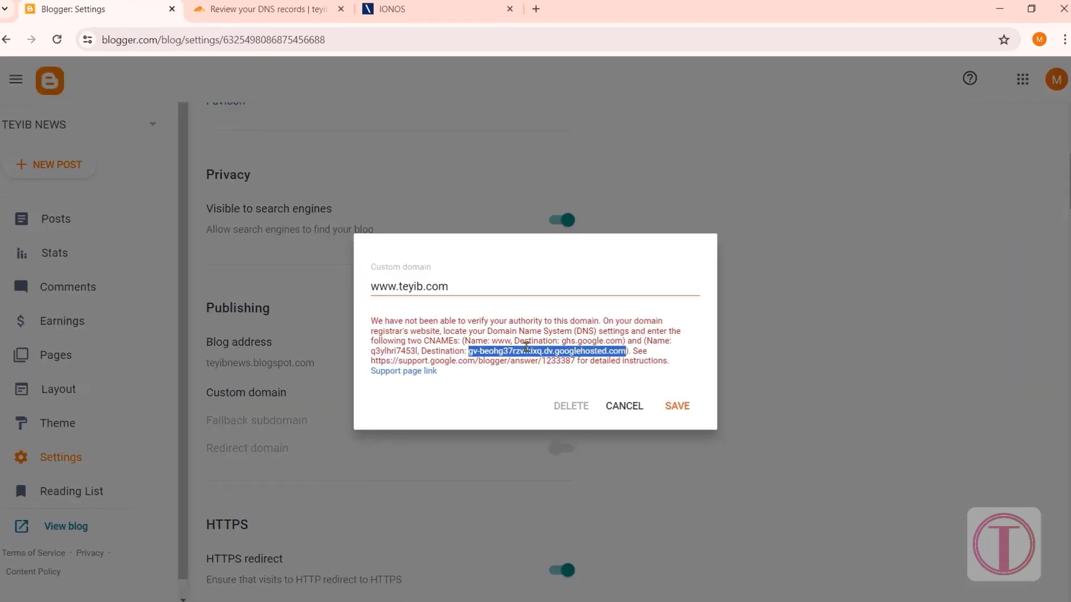
{"action": "left_click", "coordinate": [443, 363]}
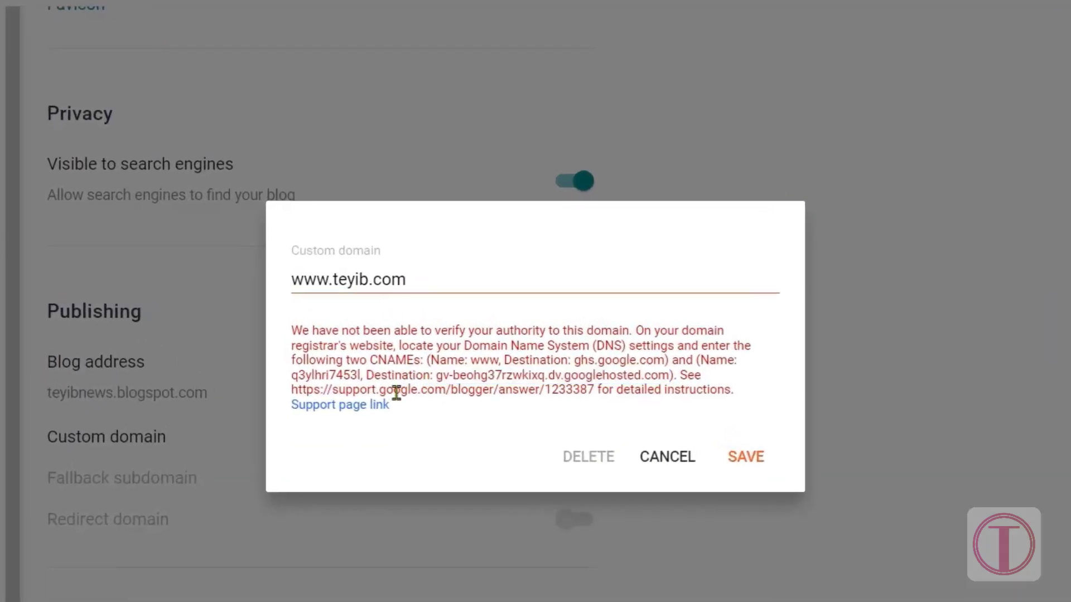
{"action": "right_click", "coordinate": [356, 407]}
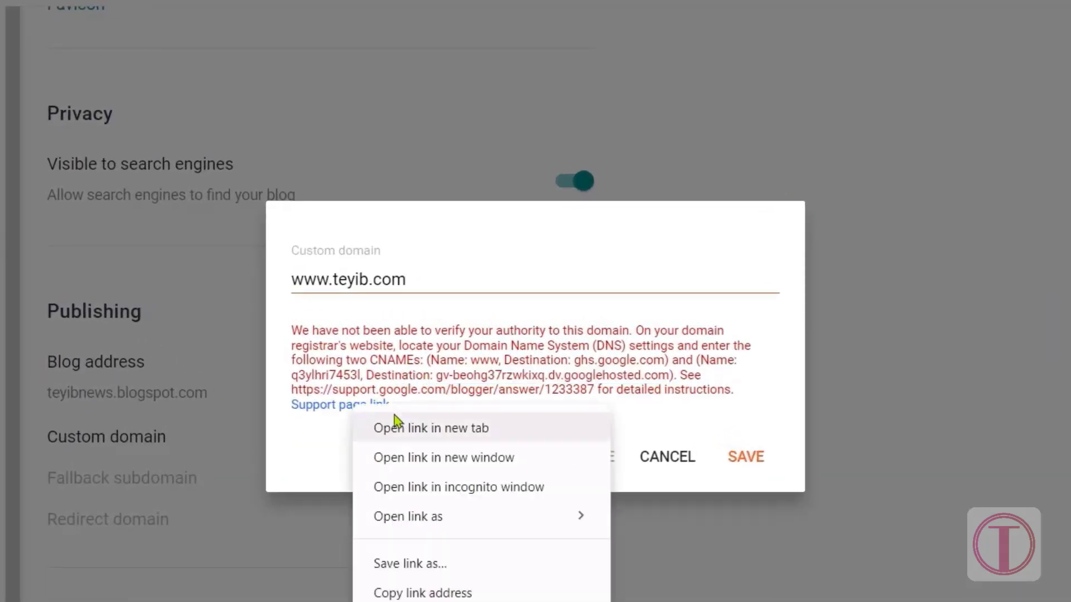
{"action": "left_click", "coordinate": [417, 433]}
{"action": "left_click", "coordinate": [296, 7]}
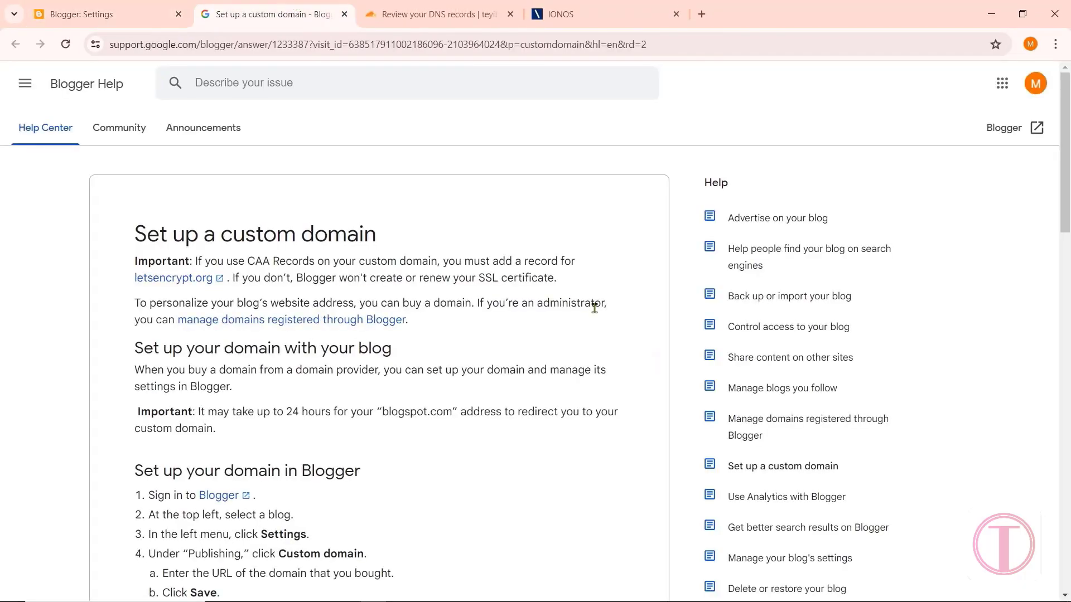
{"action": "scroll", "coordinate": [593, 306], "scroll_direction": "down", "scroll_amount": 12}
Step: Save the teyib.com A record with IPv4 216.239.32.21 as DNS only
{"action": "scroll", "coordinate": [594, 318], "scroll_direction": "down", "scroll_amount": 1}
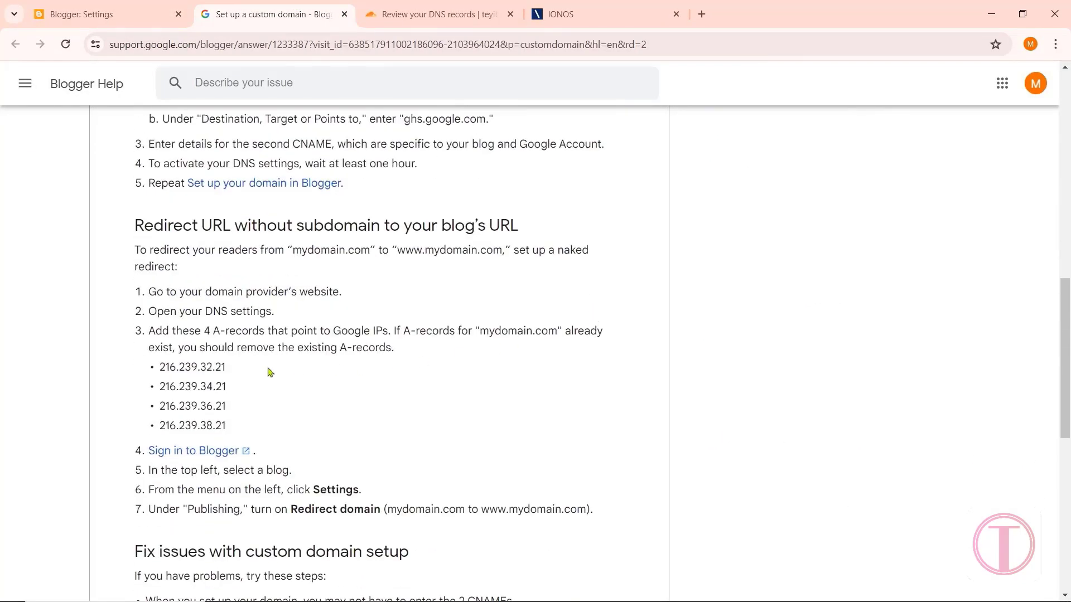
{"action": "left_click_drag", "start_coordinate": [229, 369], "coordinate": [161, 365]}
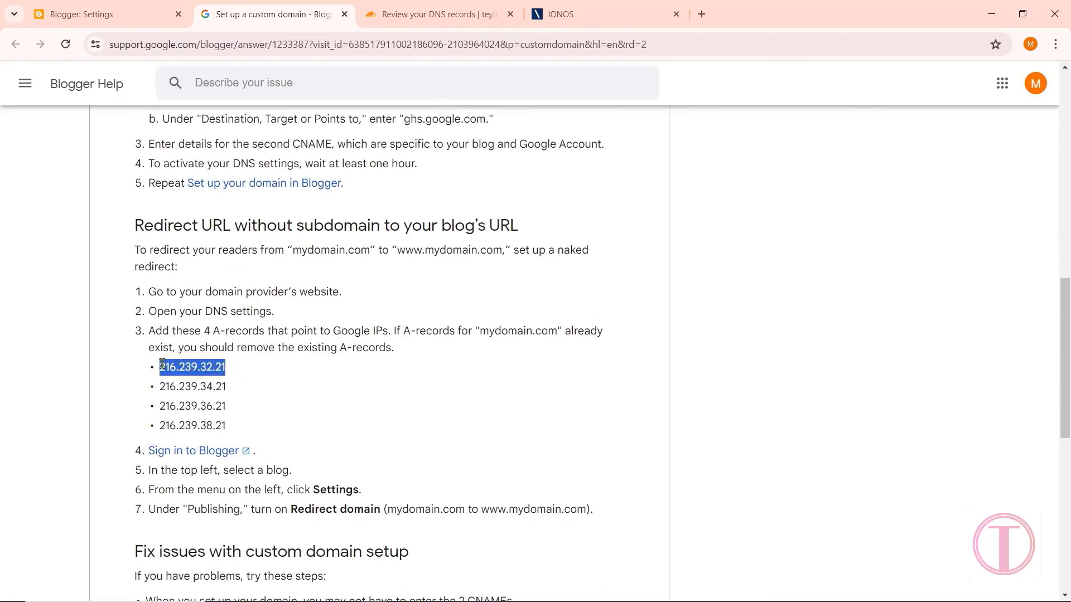
{"action": "right_click", "coordinate": [197, 364]}
{"action": "left_click", "coordinate": [223, 373]}
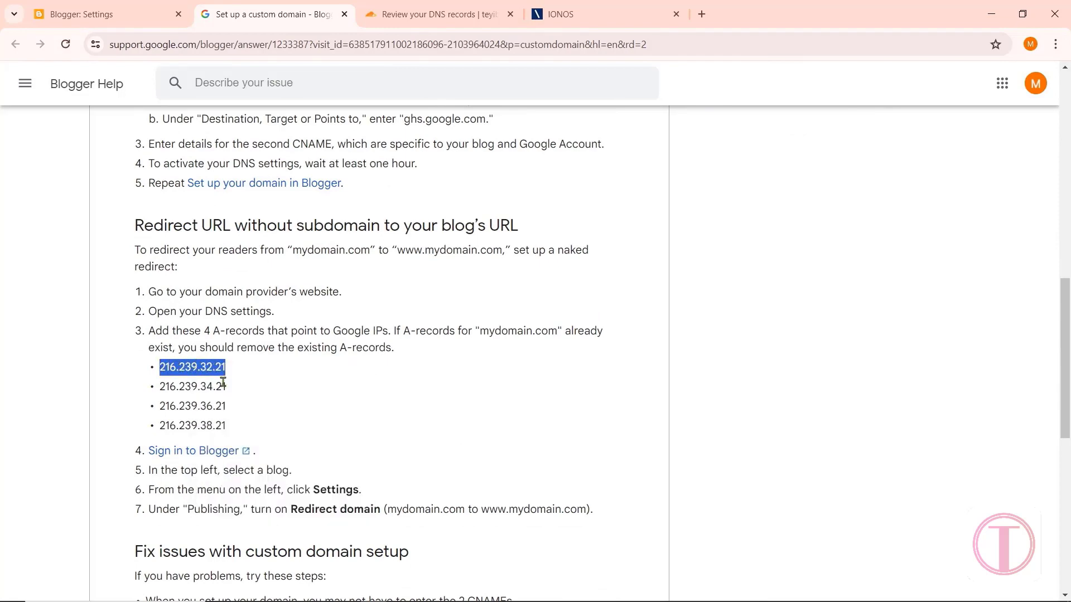
{"action": "left_click", "coordinate": [446, 14]}
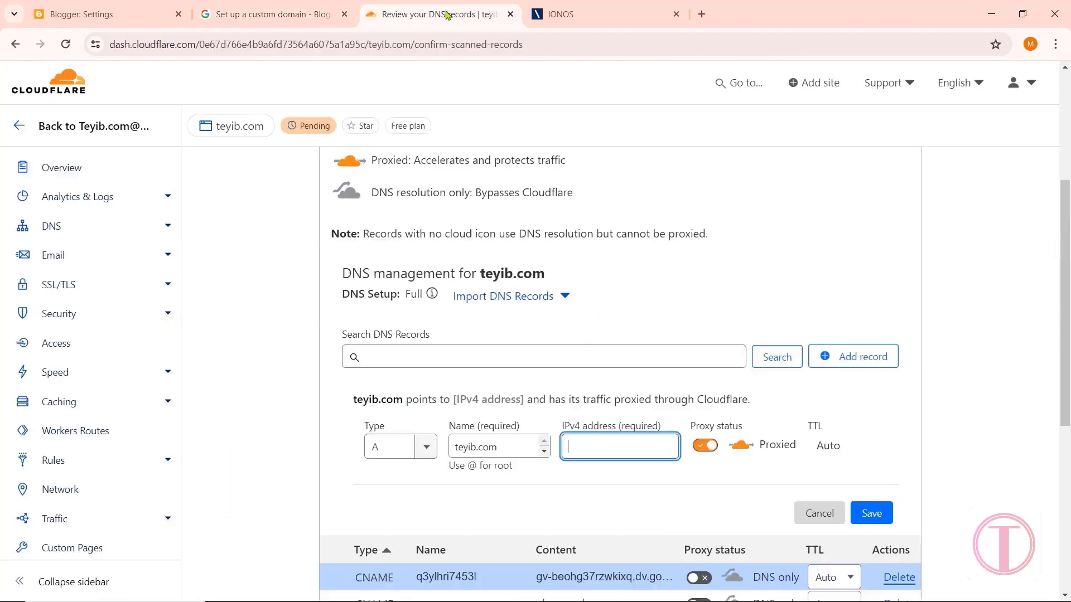
{"action": "right_click", "coordinate": [585, 449]}
{"action": "left_click", "coordinate": [607, 291]}
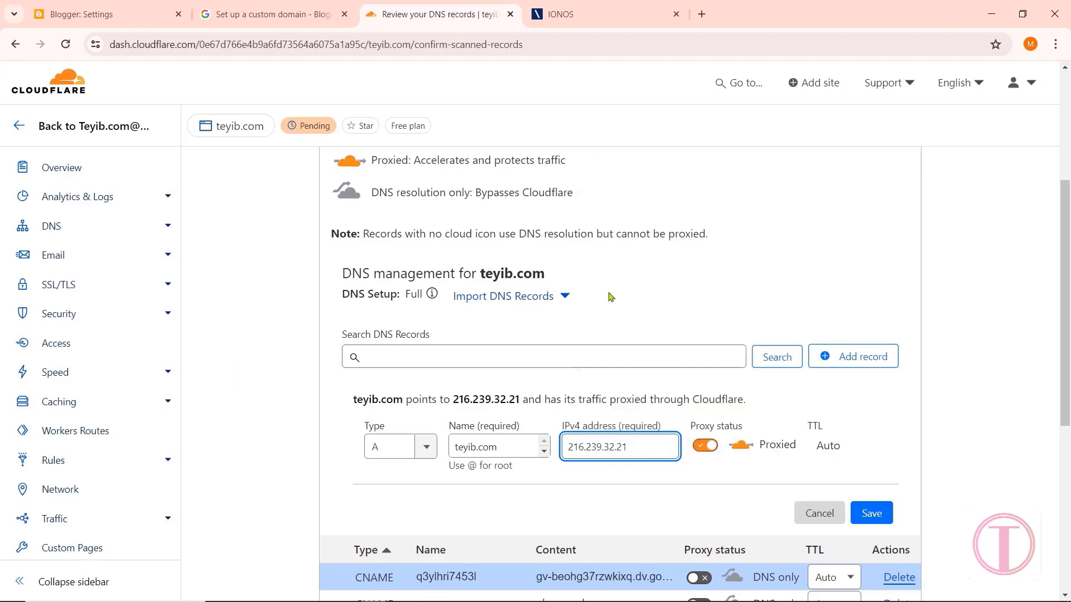
{"action": "left_click", "coordinate": [706, 446]}
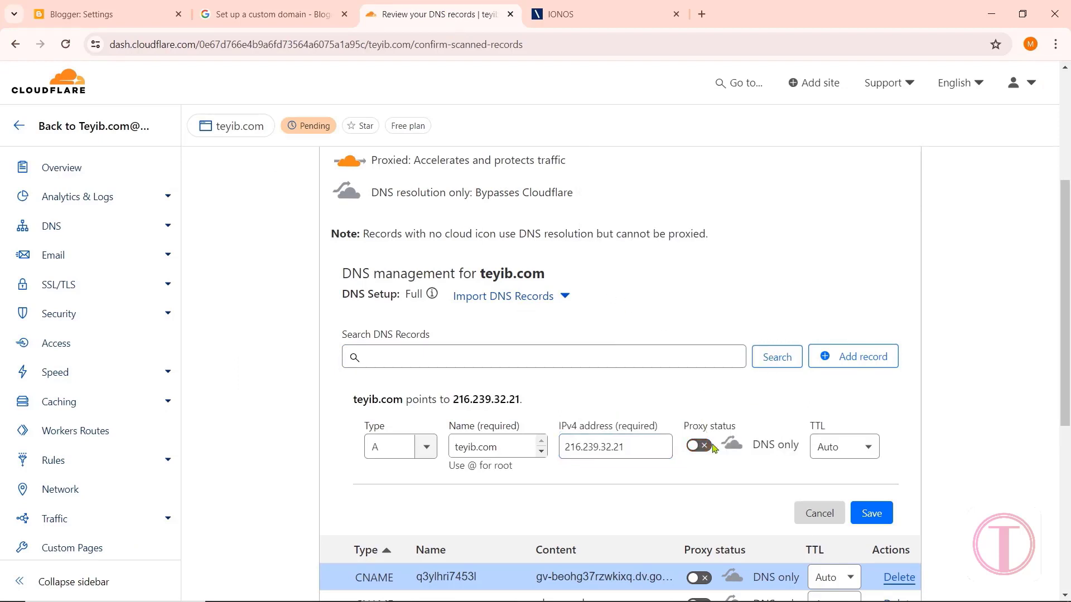
{"action": "left_click", "coordinate": [872, 514]}
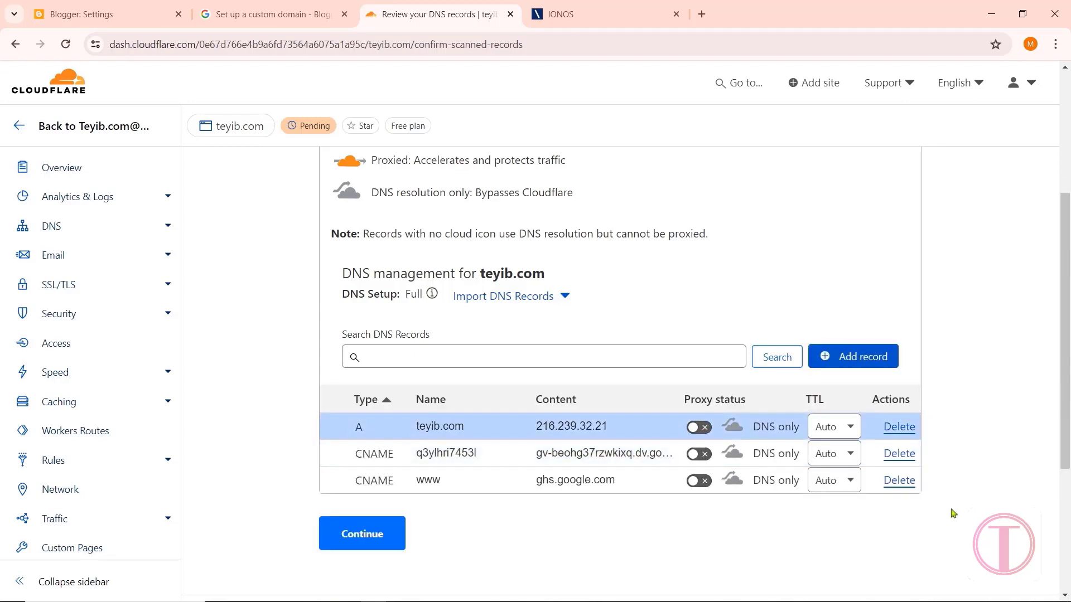
Step: Add a second DNS-only A record for teyib.com pointing to 216.239.34.21
{"action": "left_click", "coordinate": [863, 357]}
{"action": "left_click", "coordinate": [471, 446]}
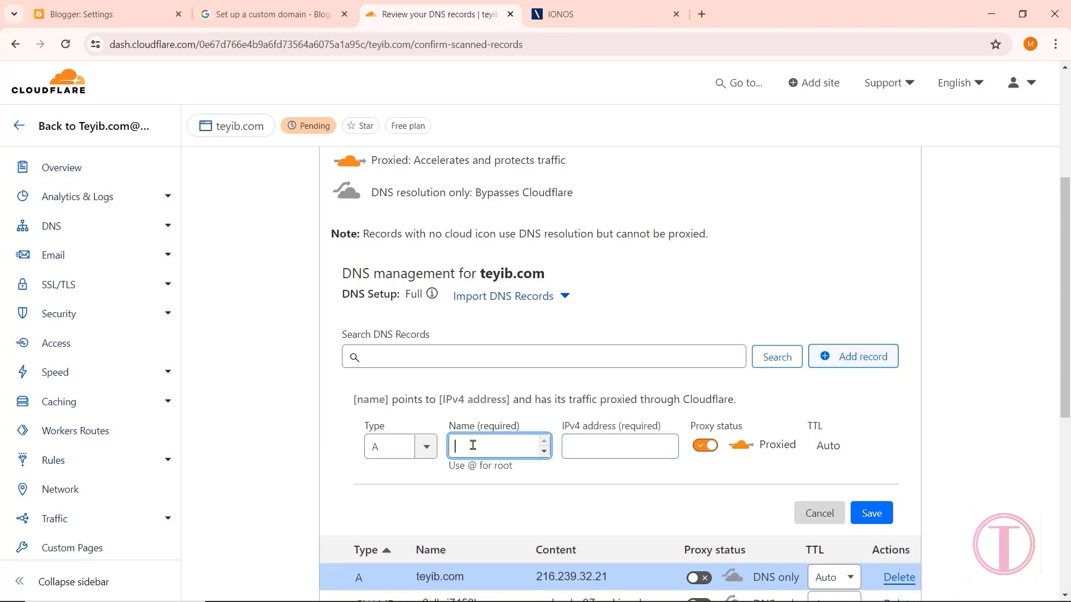
{"action": "type", "text": "teyib.com"}
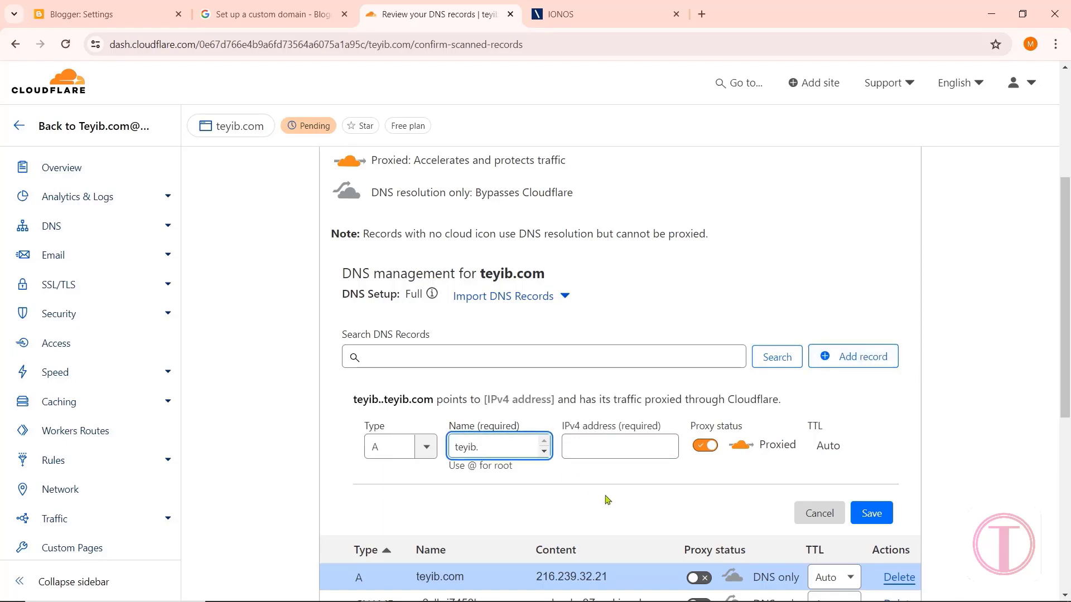
{"action": "left_click", "coordinate": [597, 442]}
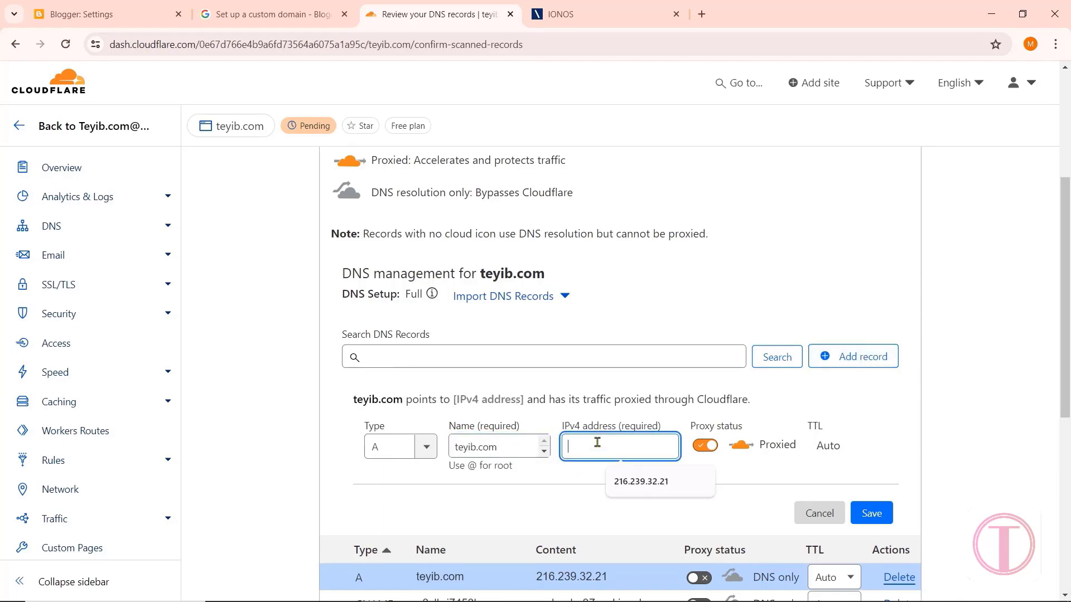
{"action": "left_click", "coordinate": [273, 14]}
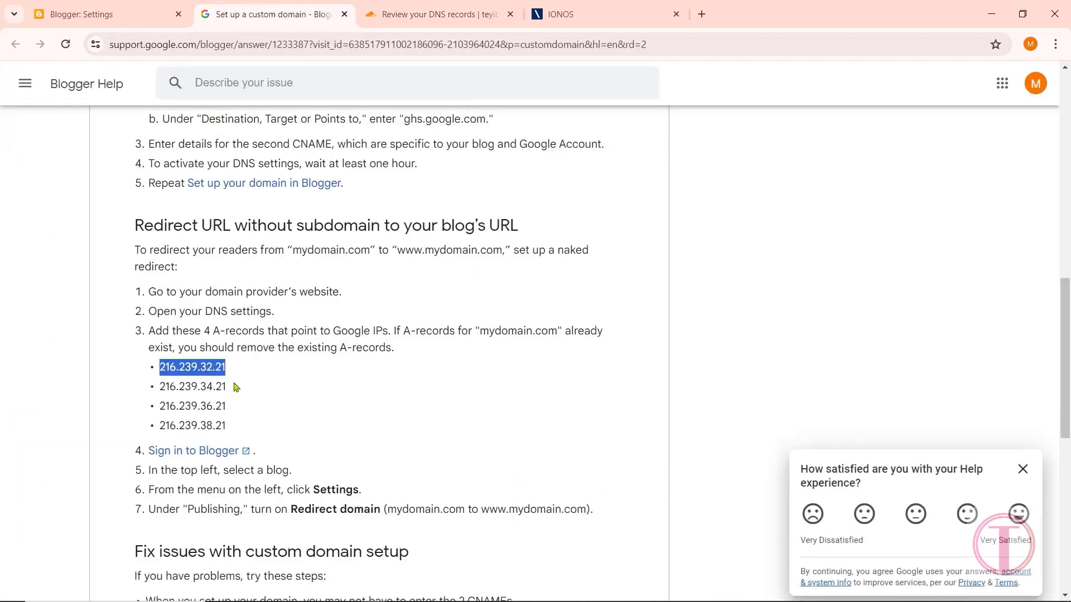
{"action": "left_click_drag", "start_coordinate": [229, 386], "coordinate": [163, 385]}
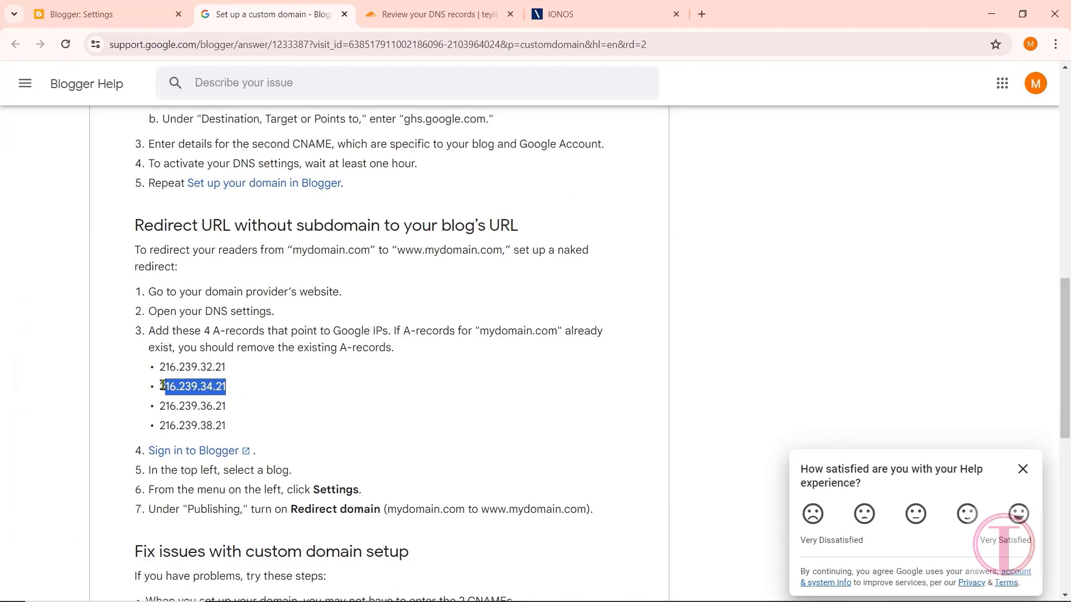
{"action": "right_click", "coordinate": [185, 386]}
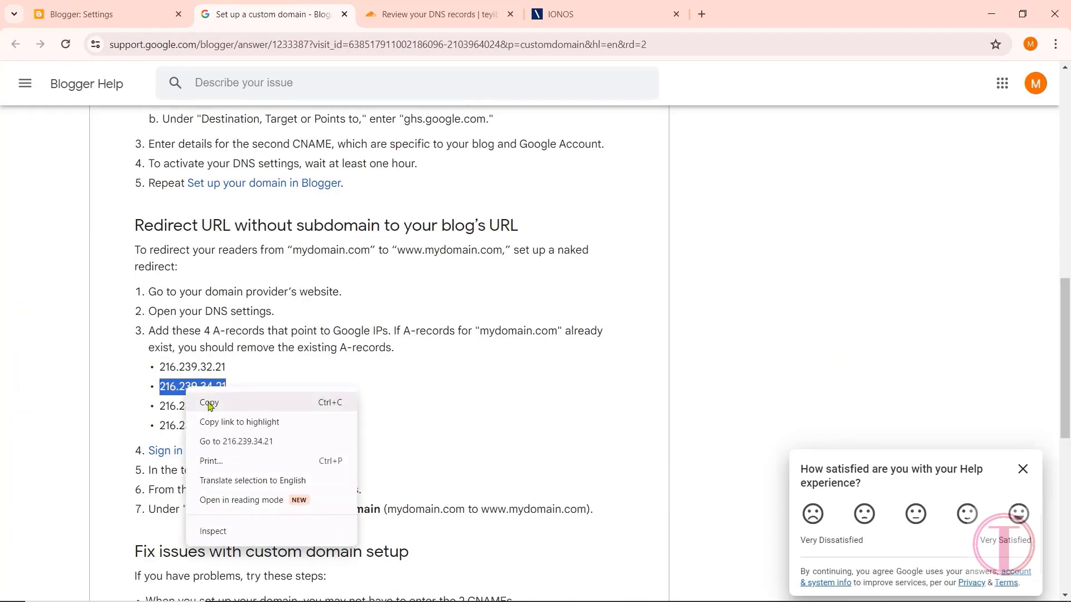
{"action": "left_click", "coordinate": [208, 401]}
{"action": "left_click", "coordinate": [412, 12]}
{"action": "right_click", "coordinate": [583, 446]}
{"action": "left_click", "coordinate": [621, 296]}
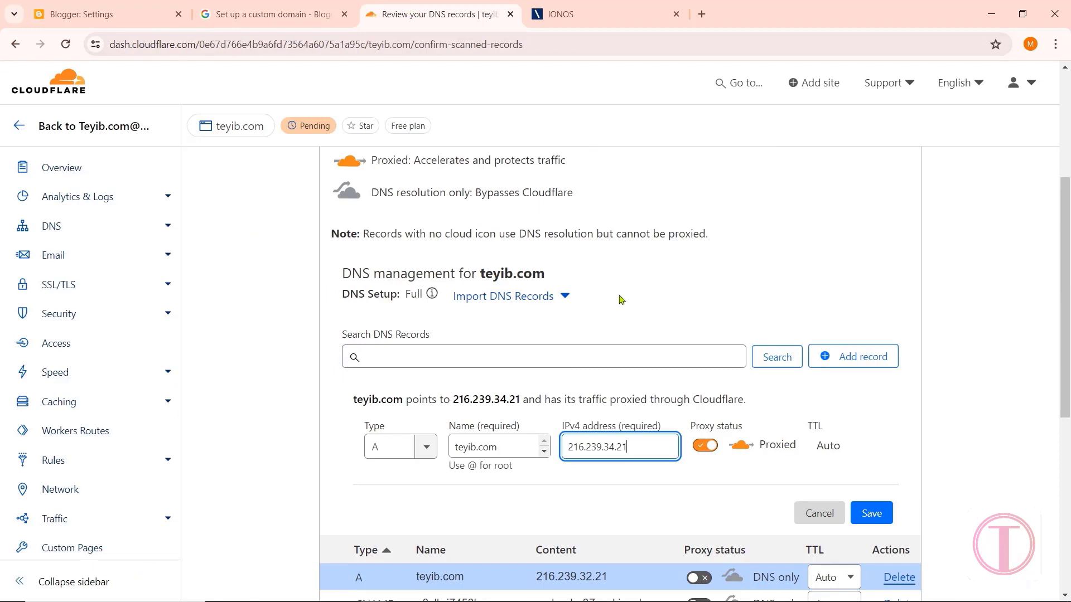
{"action": "left_click", "coordinate": [710, 449]}
{"action": "scroll", "coordinate": [808, 446], "scroll_direction": "down", "scroll_amount": 1}
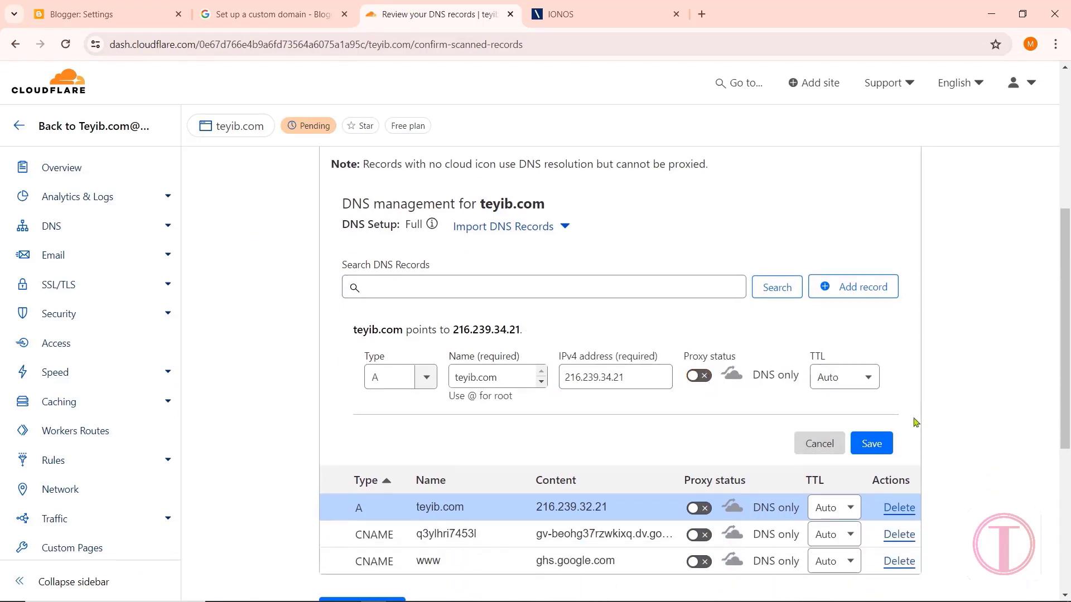
{"action": "left_click", "coordinate": [871, 443]}
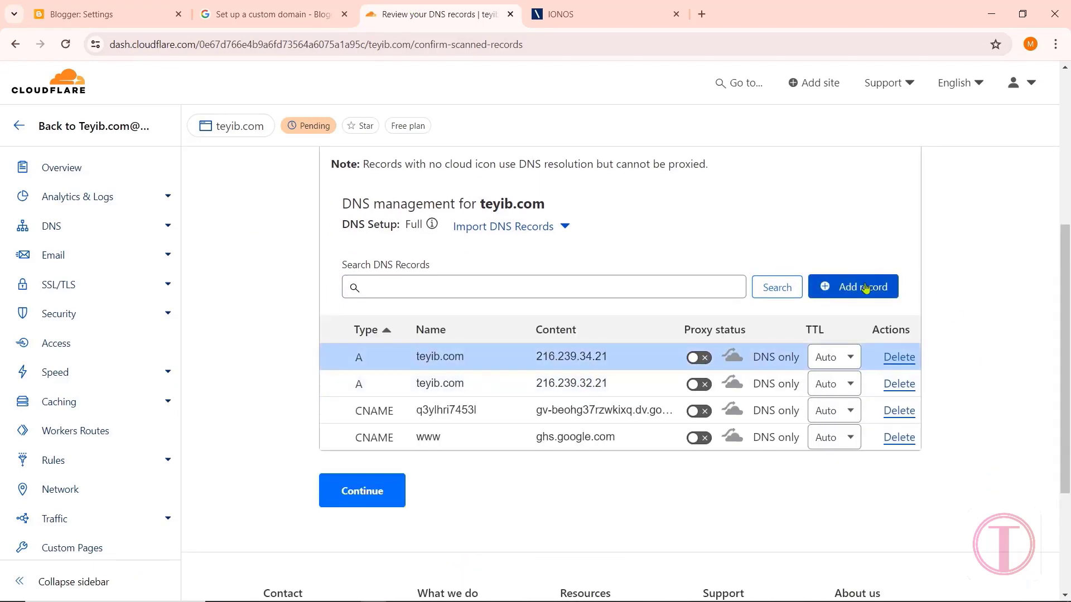
Step: Add a DNS-only A record for teyib.com pointing to 216.239.36.21
{"action": "left_click", "coordinate": [865, 287]}
{"action": "left_click", "coordinate": [470, 375]}
{"action": "type", "text": "teyib.com"}
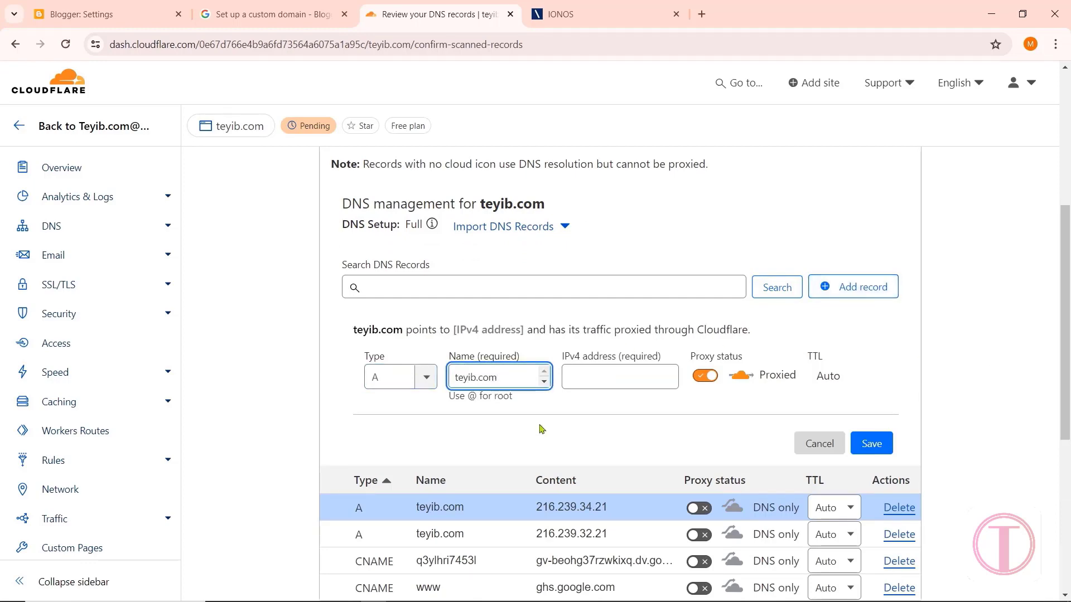
{"action": "left_click", "coordinate": [574, 373]}
{"action": "left_click", "coordinate": [273, 14]}
{"action": "left_click_drag", "start_coordinate": [228, 406], "coordinate": [160, 406]}
{"action": "right_click", "coordinate": [181, 407]}
{"action": "left_click", "coordinate": [207, 424]}
{"action": "left_click", "coordinate": [397, 26]}
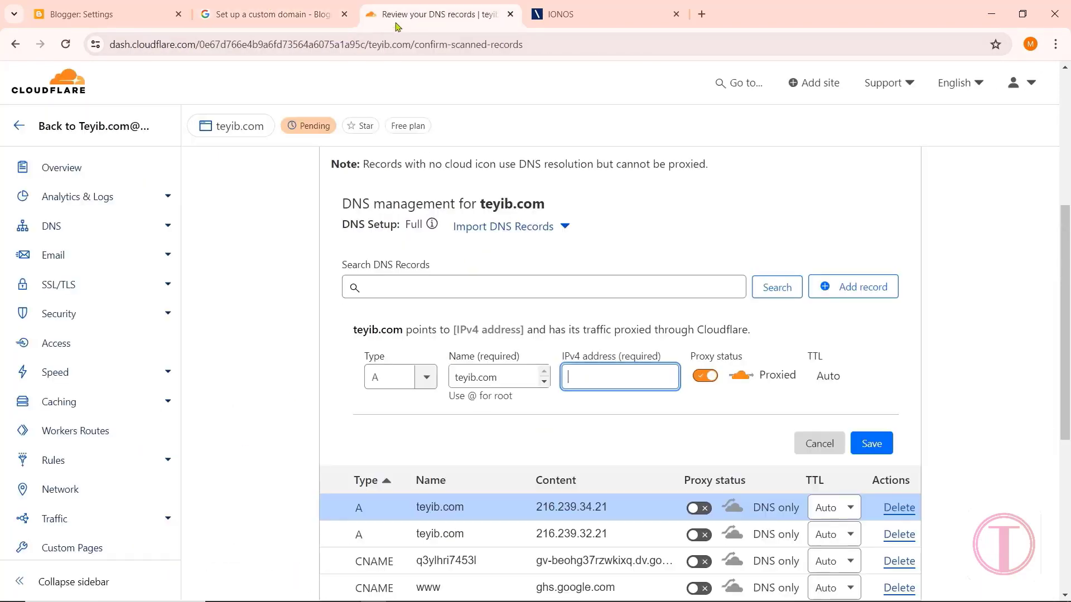
{"action": "right_click", "coordinate": [574, 372]}
{"action": "left_click", "coordinate": [592, 217]}
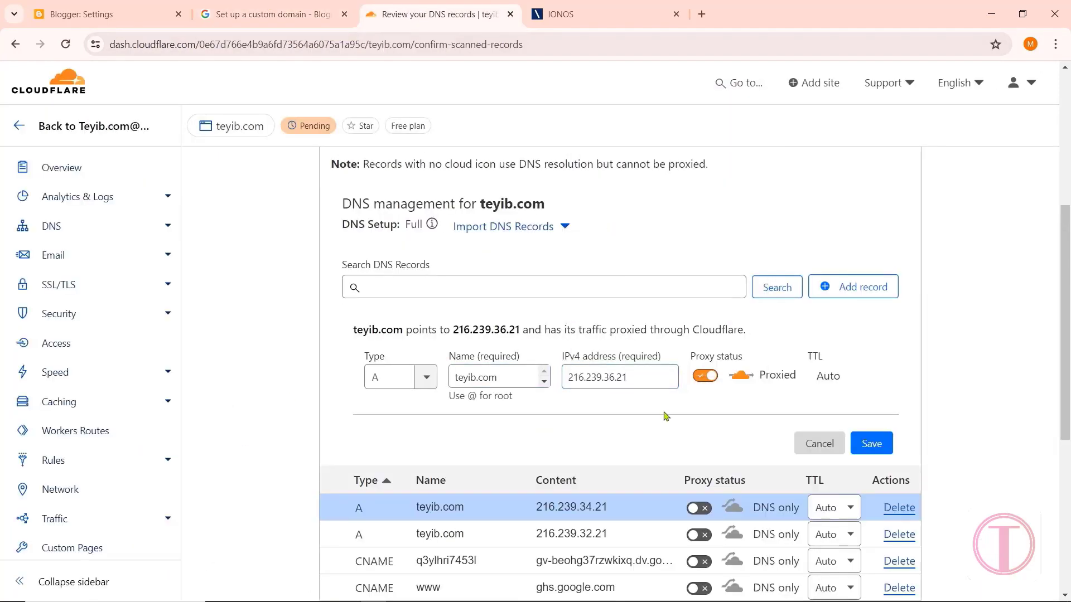
{"action": "left_click", "coordinate": [705, 377]}
{"action": "left_click", "coordinate": [871, 443]}
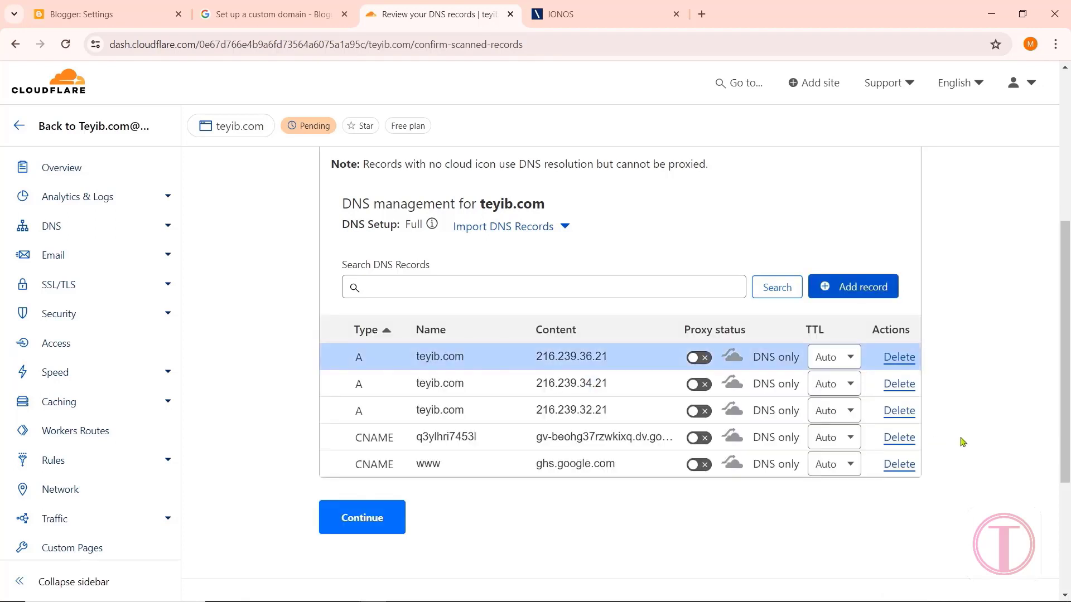
Step: Add a DNS-only A record for teyib.com pointing to 216.239.38.21
{"action": "left_click", "coordinate": [862, 296]}
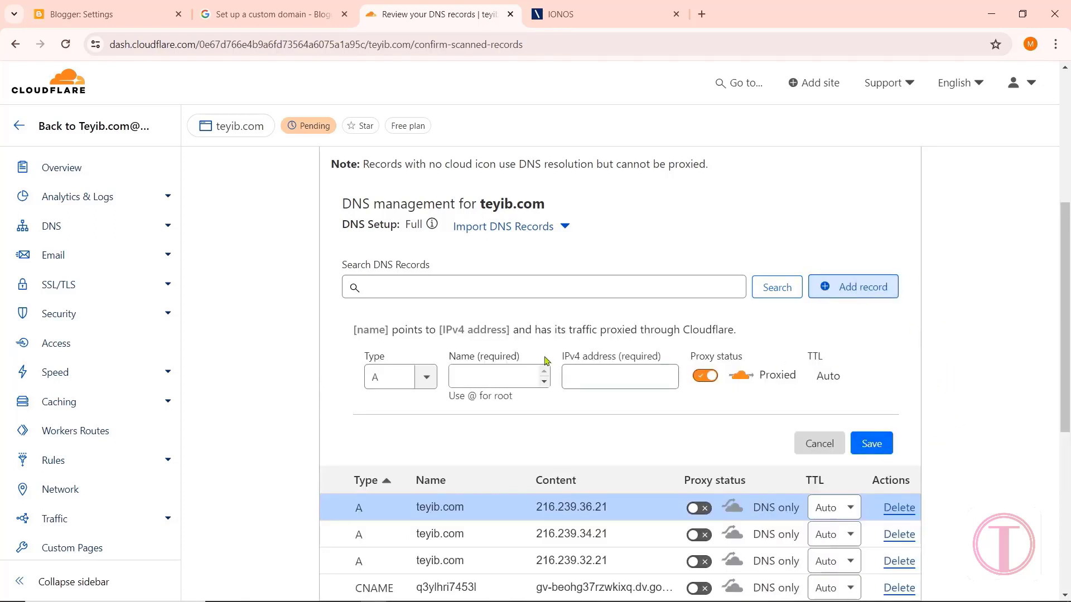
{"action": "left_click", "coordinate": [457, 376]}
{"action": "type", "text": "teyib.com"}
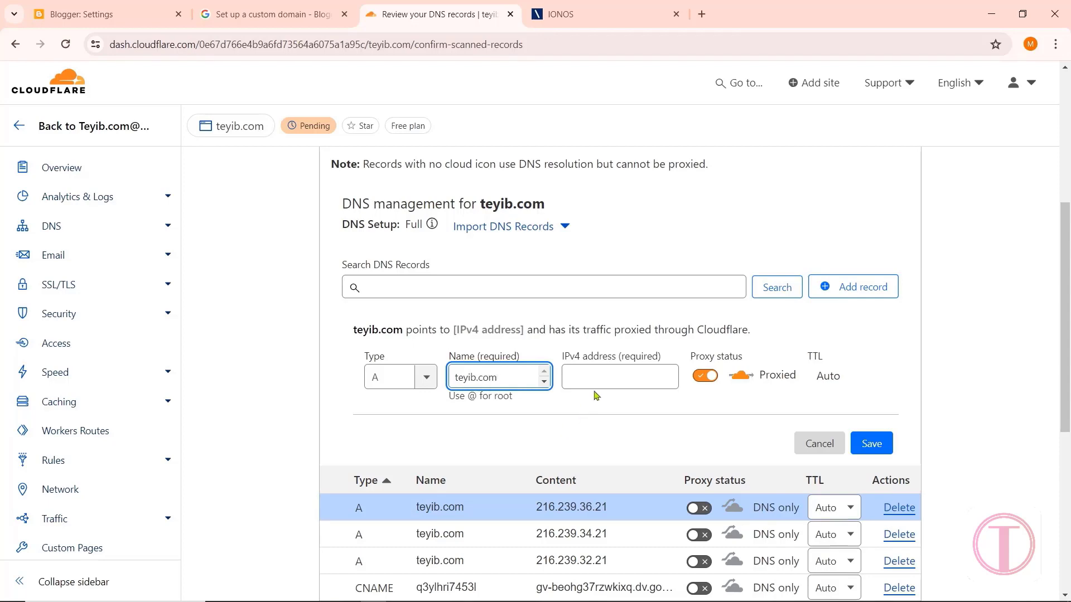
{"action": "left_click", "coordinate": [603, 369]}
{"action": "left_click", "coordinate": [294, 25]}
{"action": "left_click_drag", "start_coordinate": [252, 429], "coordinate": [160, 426]}
{"action": "right_click", "coordinate": [204, 426]}
{"action": "left_click", "coordinate": [244, 287]}
{"action": "left_click", "coordinate": [434, 14]}
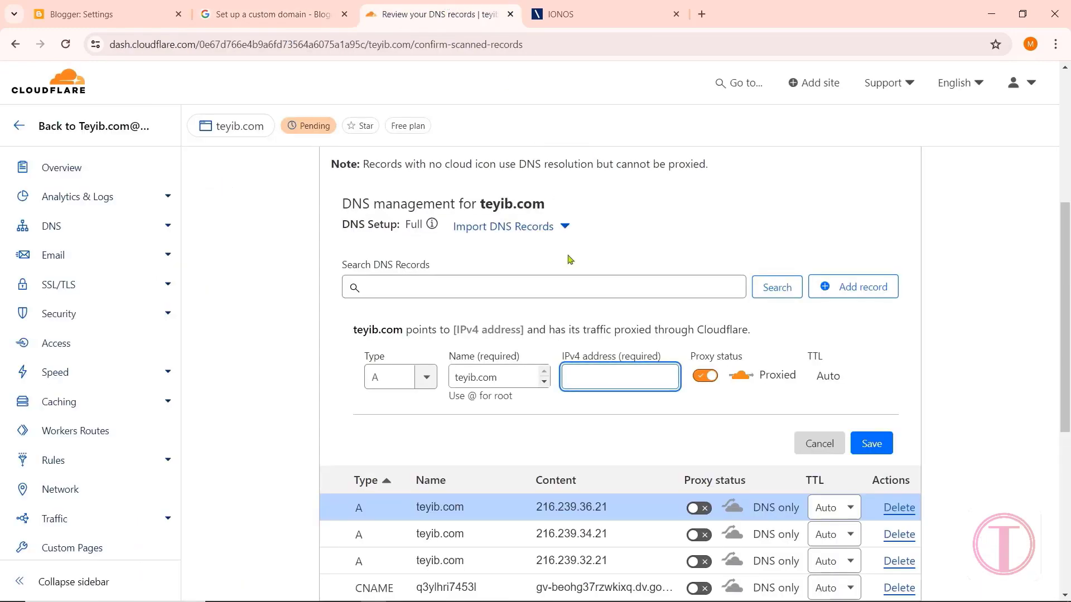
{"action": "right_click", "coordinate": [585, 372]}
{"action": "left_click", "coordinate": [624, 219]}
{"action": "left_click", "coordinate": [705, 375]}
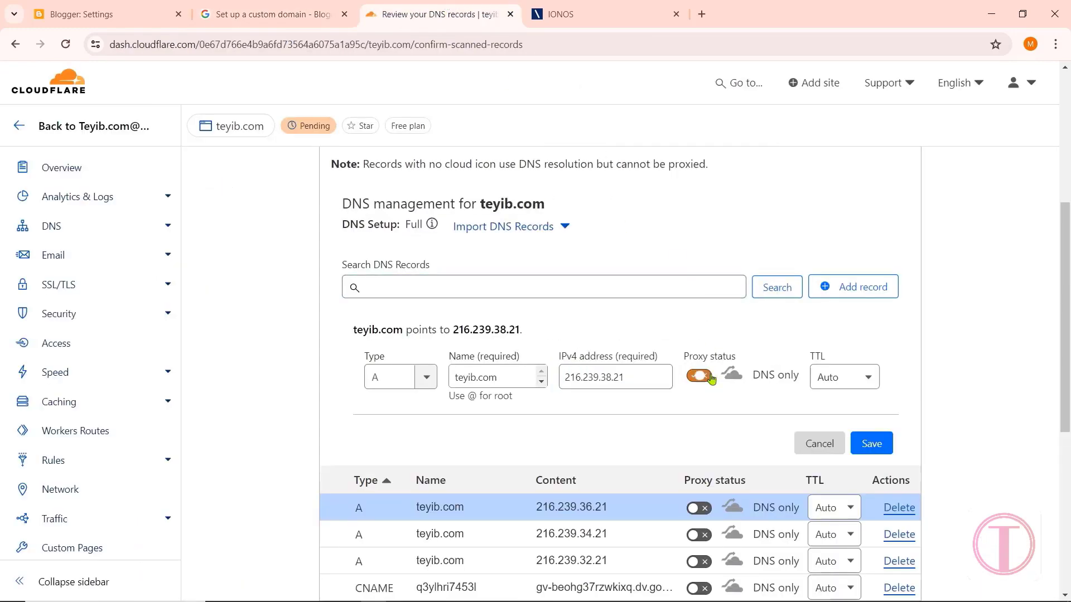
{"action": "left_click", "coordinate": [870, 443]}
{"action": "scroll", "coordinate": [1002, 378], "scroll_direction": "down", "scroll_amount": 1}
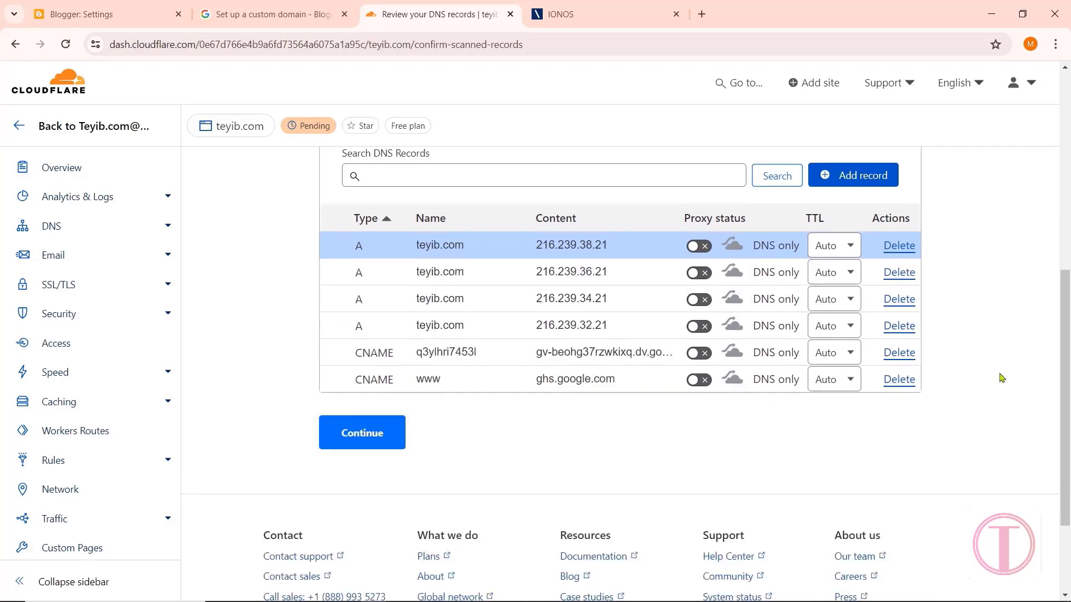
Step: Continue past the DNS record review and copy the nameserver luciane.ns.cloudflare.com
{"action": "left_click", "coordinate": [370, 433]}
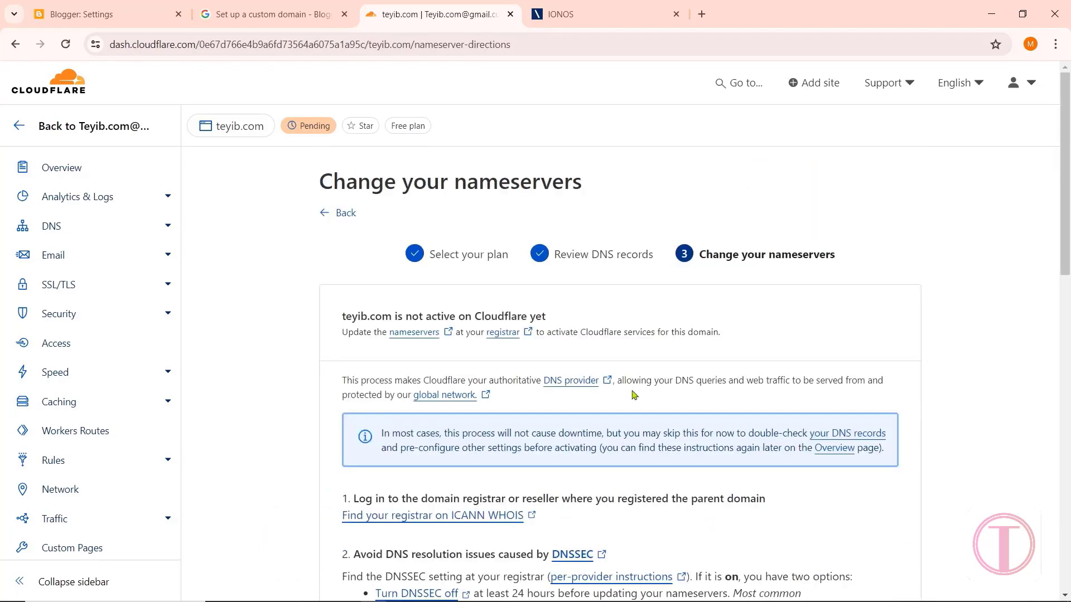
{"action": "scroll", "coordinate": [634, 395], "scroll_direction": "down", "scroll_amount": 5}
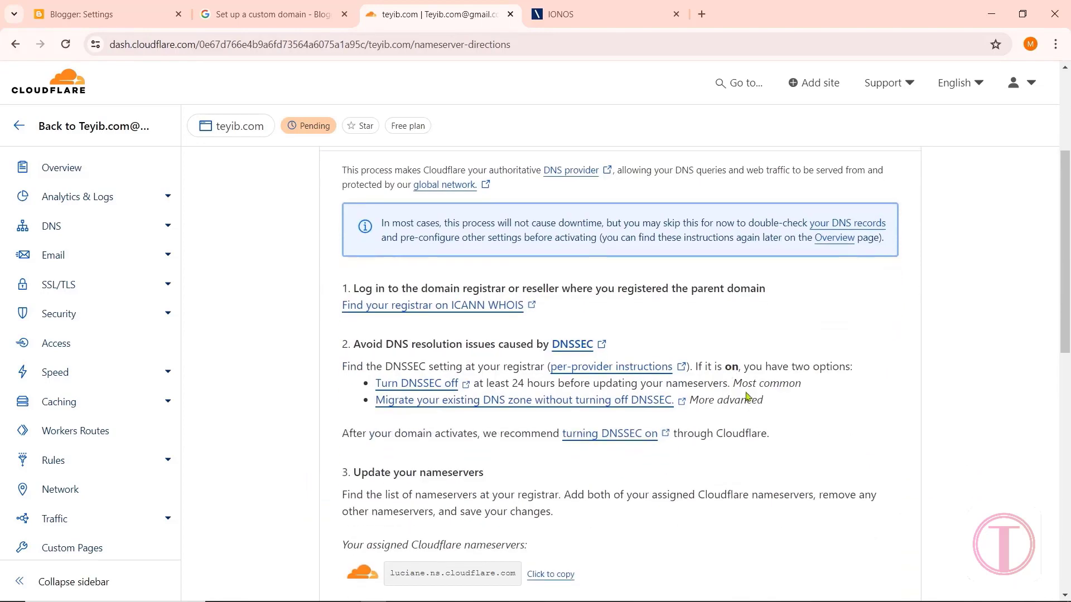
{"action": "scroll", "coordinate": [753, 394], "scroll_direction": "down", "scroll_amount": 2}
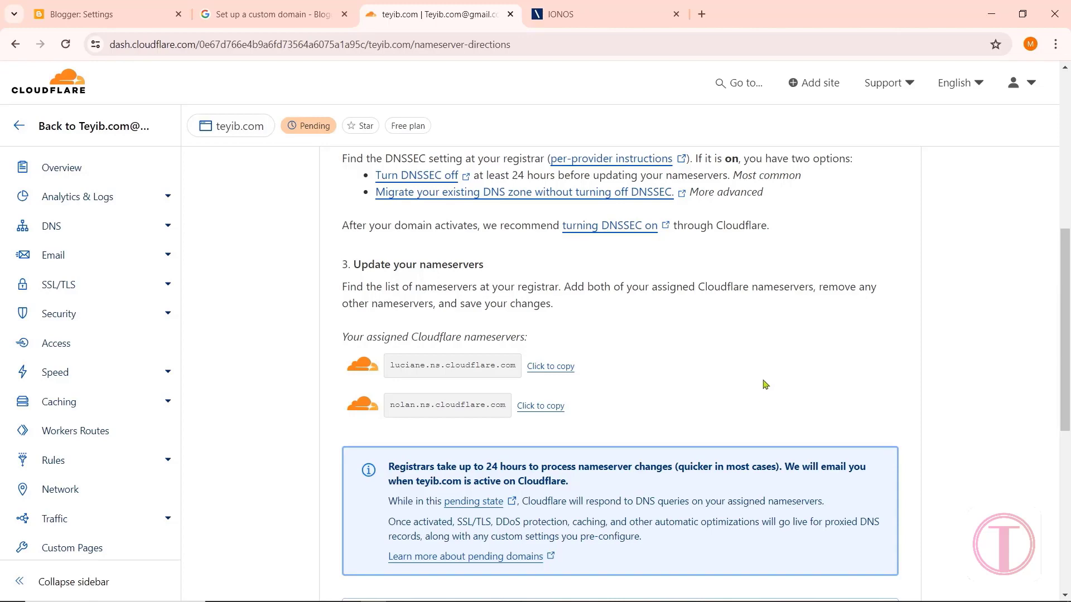
{"action": "scroll", "coordinate": [763, 385], "scroll_direction": "down", "scroll_amount": 4}
{"action": "scroll", "coordinate": [768, 381], "scroll_direction": "up", "scroll_amount": 4}
{"action": "left_click", "coordinate": [562, 366]}
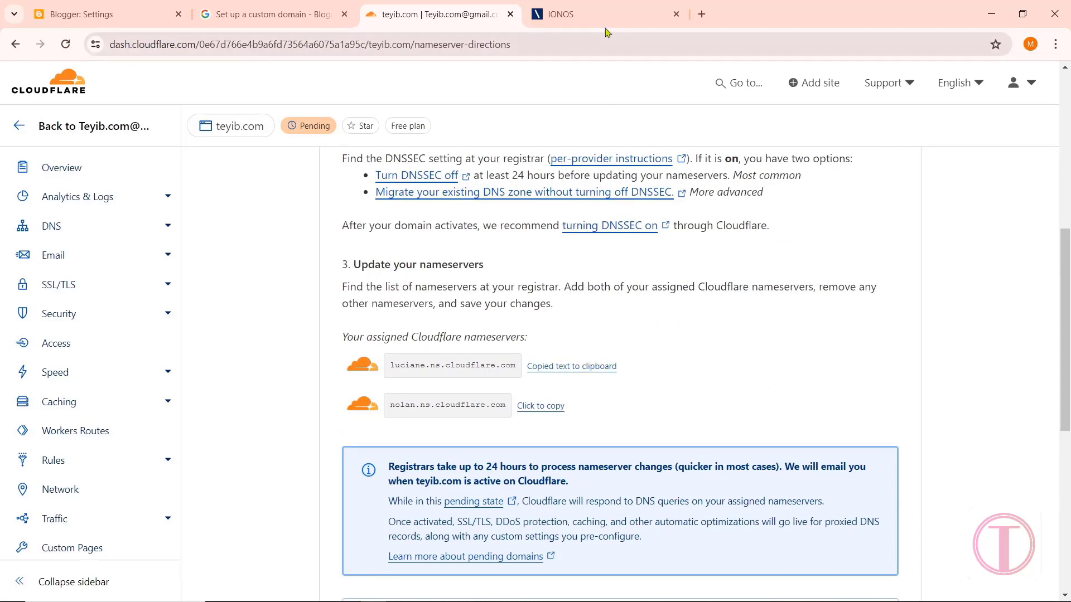
{"action": "left_click", "coordinate": [608, 6]}
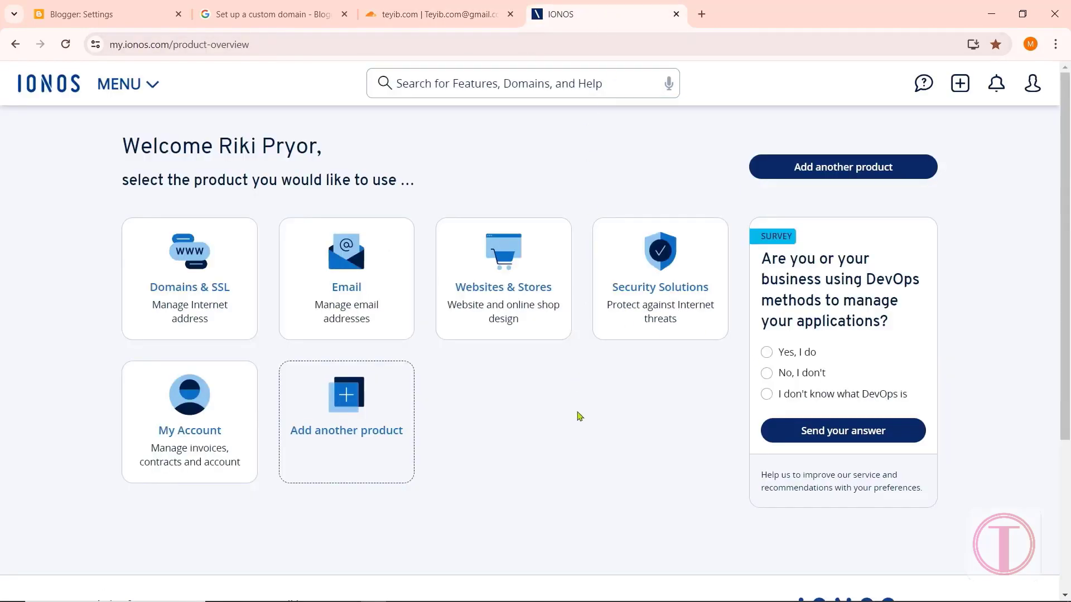
Step: Choose custom name servers for teyib.com in IONOS and paste luciane.ns.cloudflare.com as Name Server 1
{"action": "left_click", "coordinate": [203, 279]}
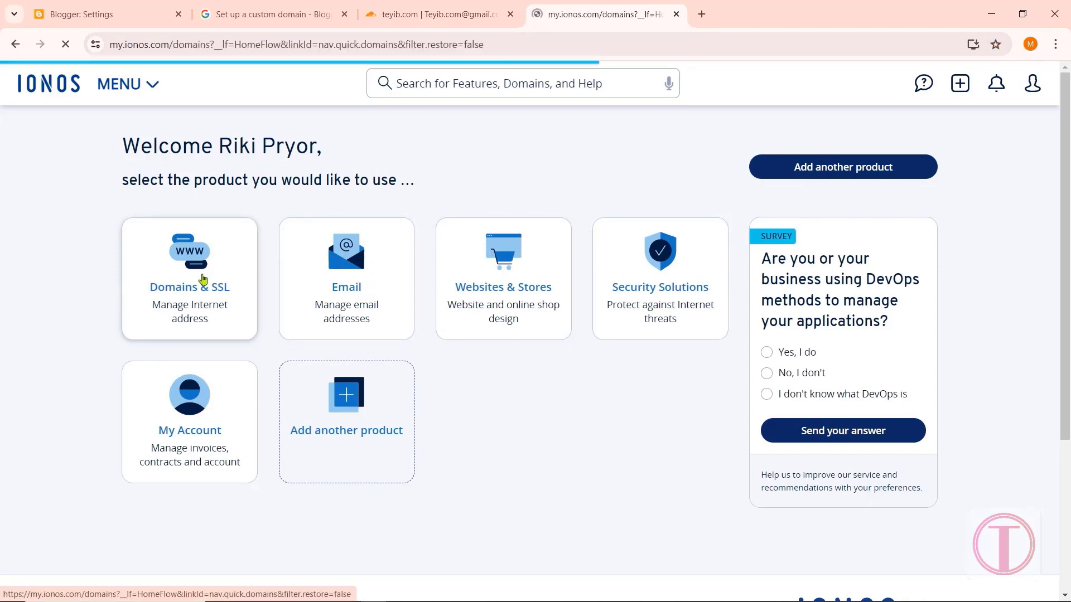
{"action": "left_click", "coordinate": [709, 419]}
{"action": "scroll", "coordinate": [712, 425], "scroll_direction": "down", "scroll_amount": 2}
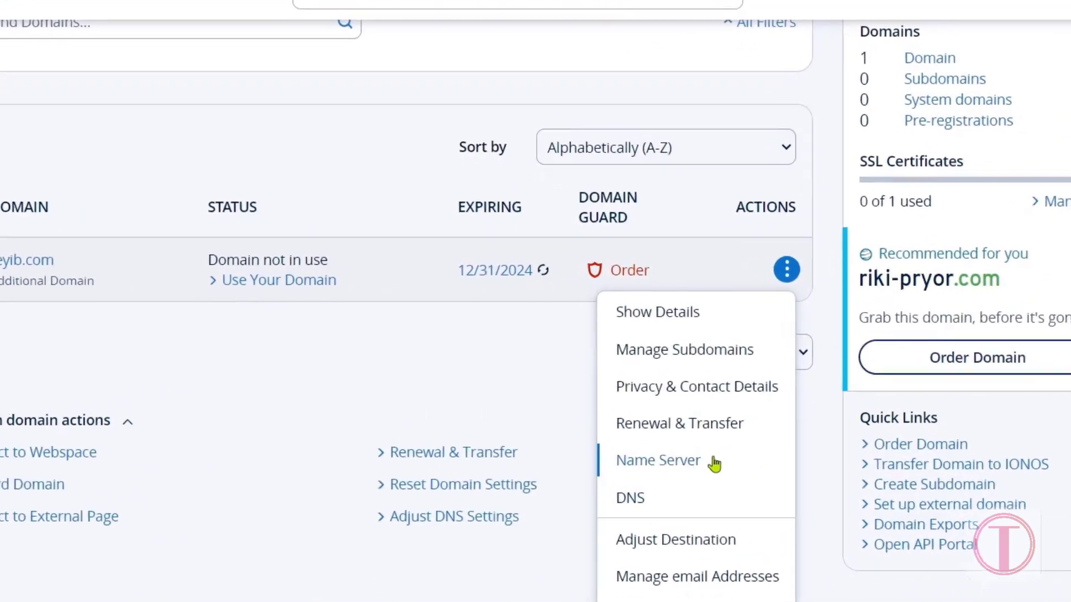
{"action": "left_click", "coordinate": [674, 473]}
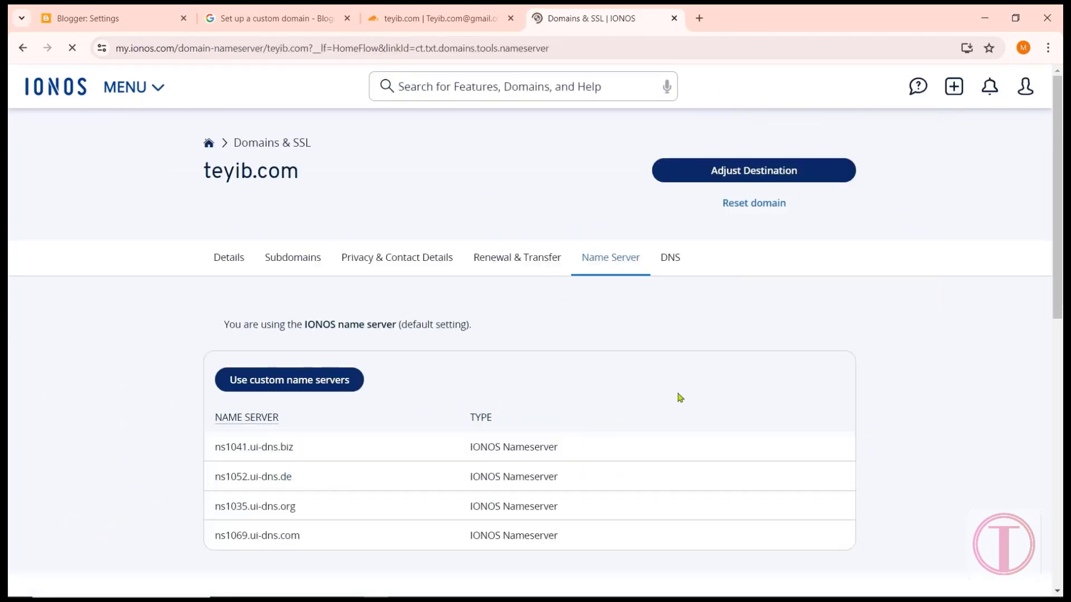
{"action": "scroll", "coordinate": [658, 301], "scroll_direction": "down", "scroll_amount": 1}
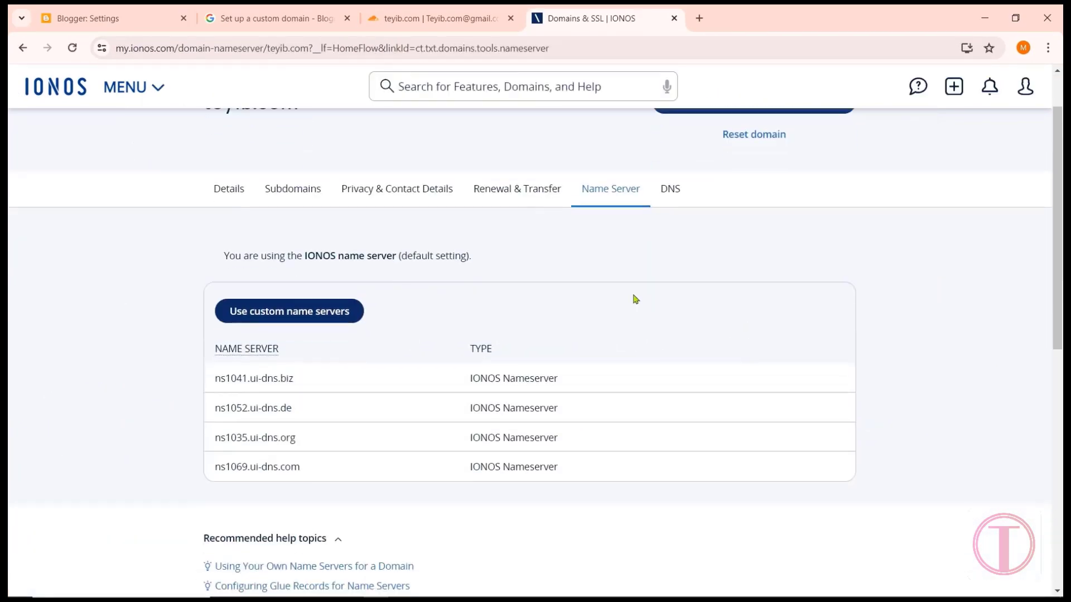
{"action": "left_click", "coordinate": [322, 312]}
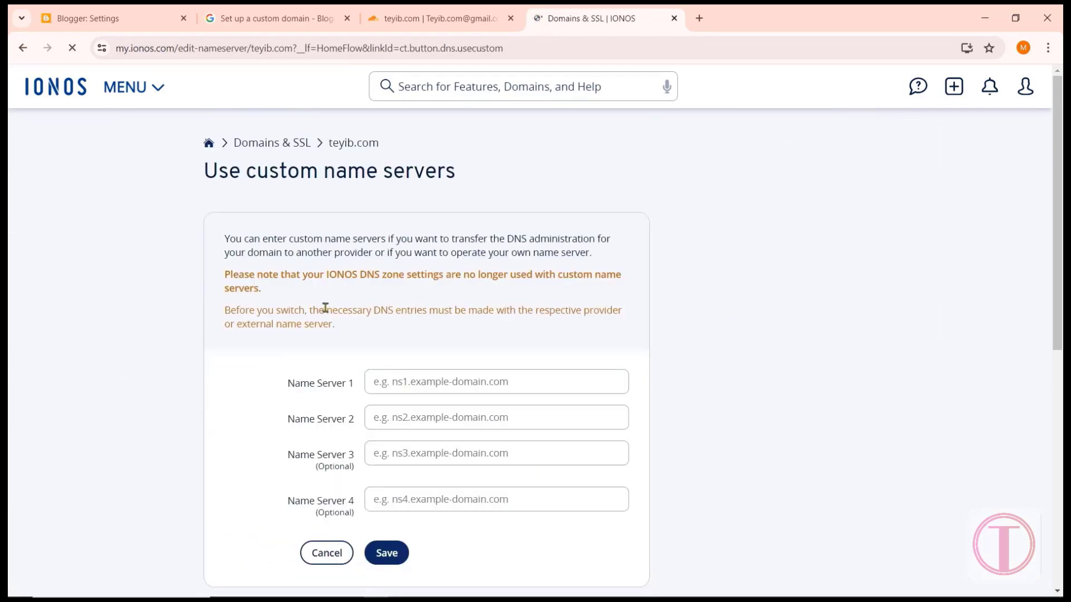
{"action": "left_click", "coordinate": [512, 379]}
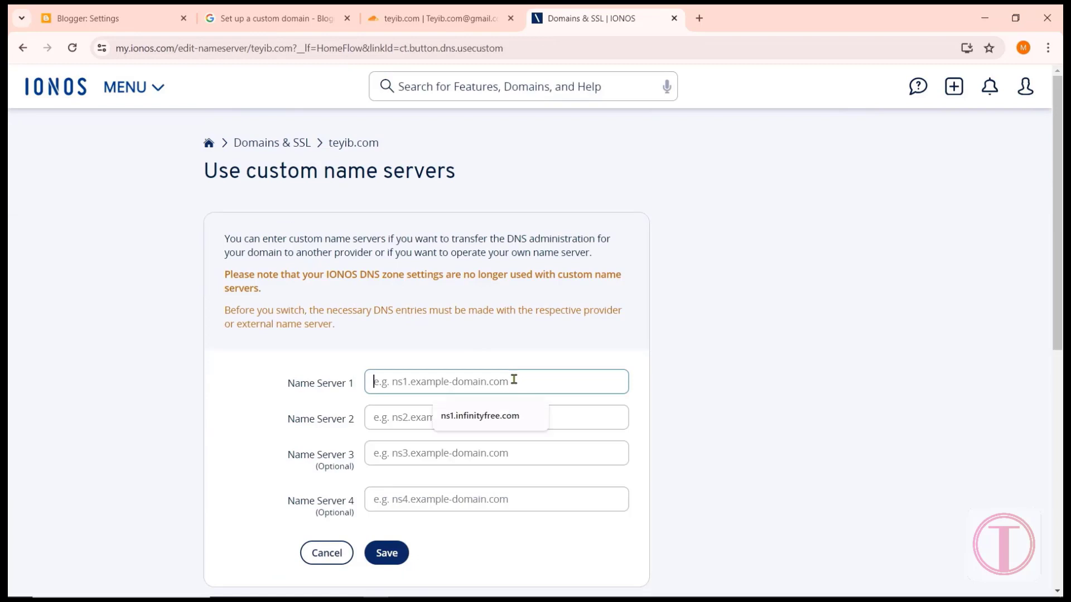
{"action": "right_click", "coordinate": [424, 379]}
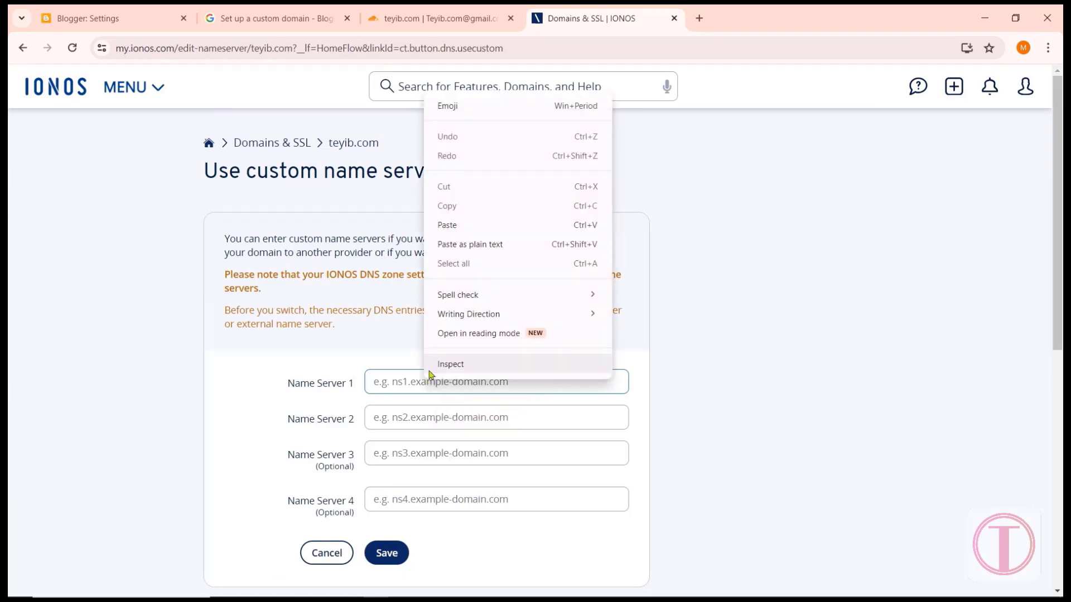
{"action": "left_click", "coordinate": [450, 229]}
Step: Copy nolan.ns.cloudflare.com from Cloudflare, paste it as Name Server 2, and save
{"action": "left_click", "coordinate": [447, 10]}
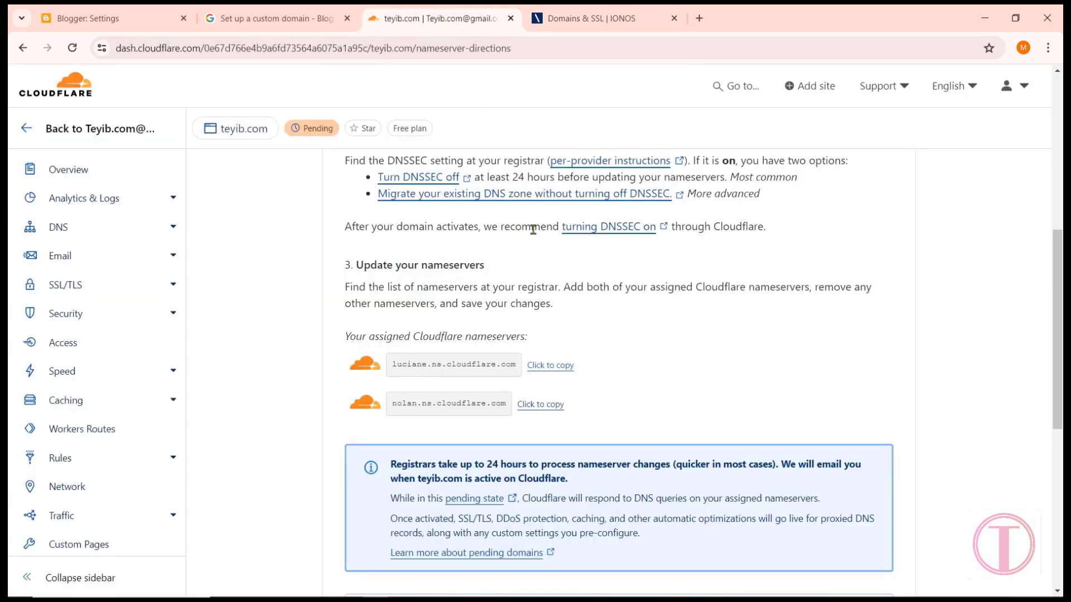
{"action": "left_click", "coordinate": [538, 406]}
{"action": "left_click", "coordinate": [608, 16]}
{"action": "left_click", "coordinate": [395, 418]}
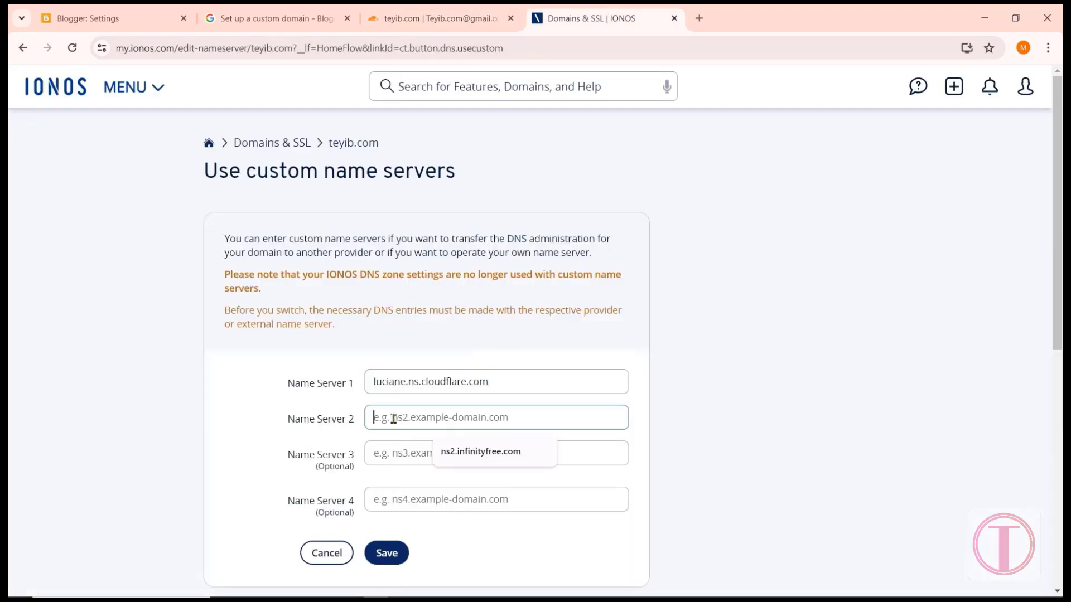
{"action": "right_click", "coordinate": [394, 418]}
{"action": "left_click", "coordinate": [425, 265]}
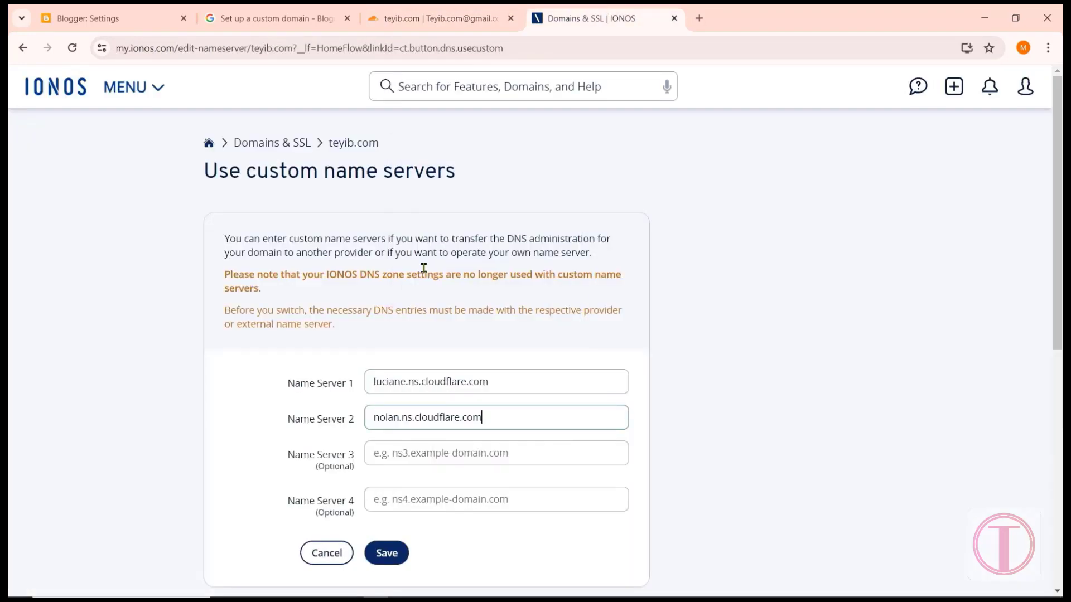
{"action": "left_click", "coordinate": [387, 554]}
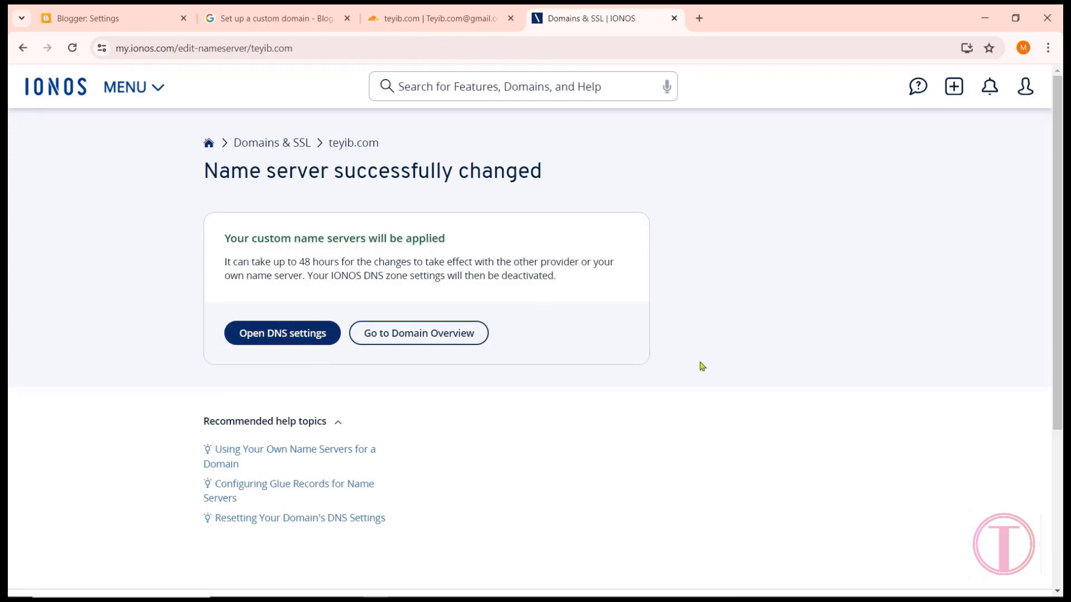
Step: Continue past the nameserver instructions and save Automatic HTTPS Rewrites as on
{"action": "scroll", "coordinate": [619, 201], "scroll_direction": "down", "scroll_amount": 6}
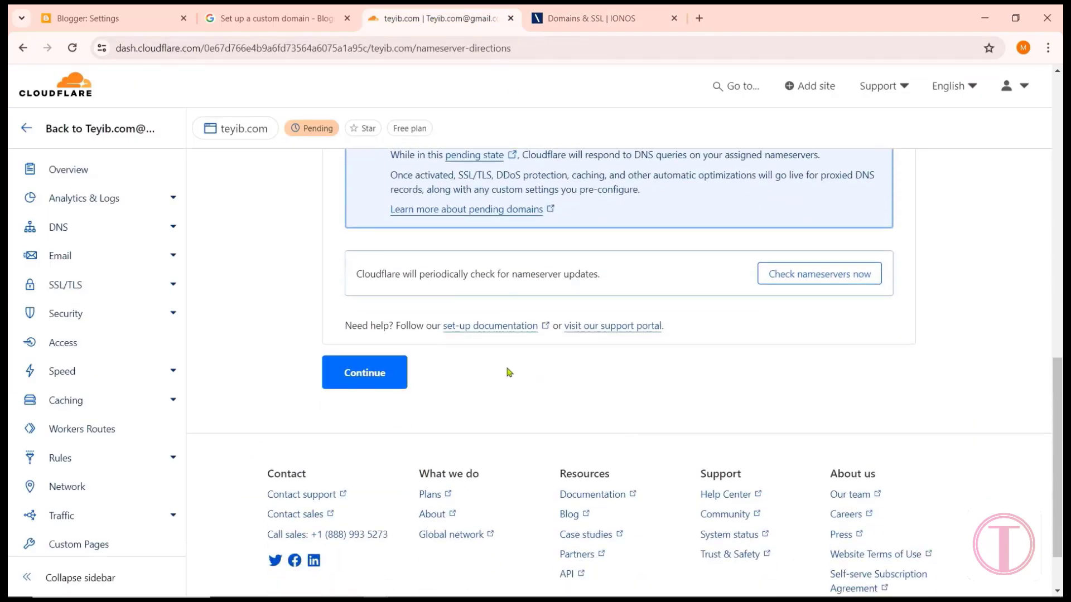
{"action": "left_click", "coordinate": [366, 375]}
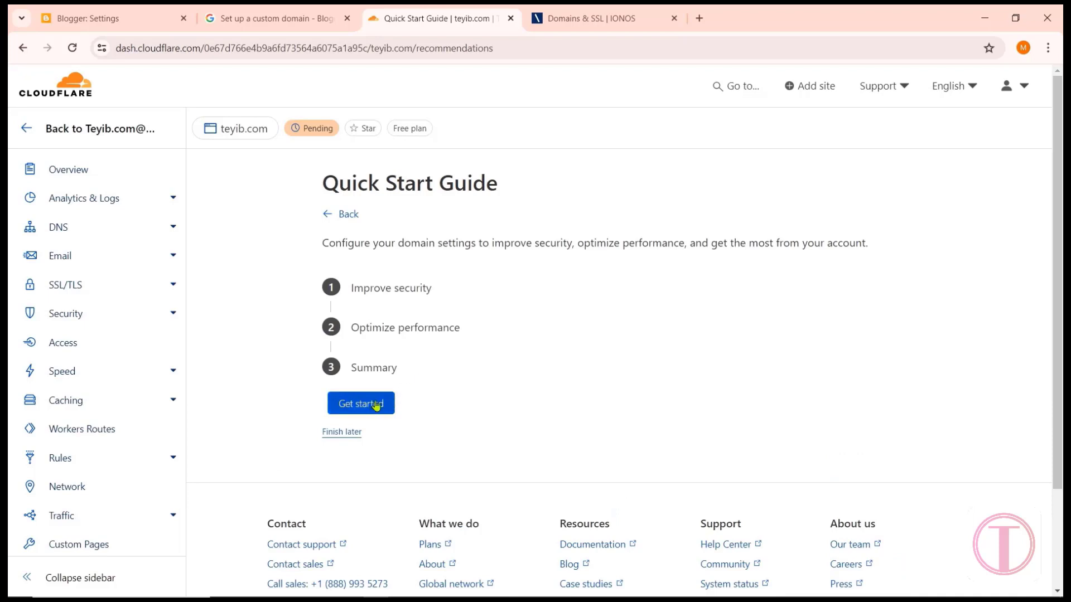
{"action": "left_click", "coordinate": [376, 405]}
{"action": "scroll", "coordinate": [675, 419], "scroll_direction": "down", "scroll_amount": 1}
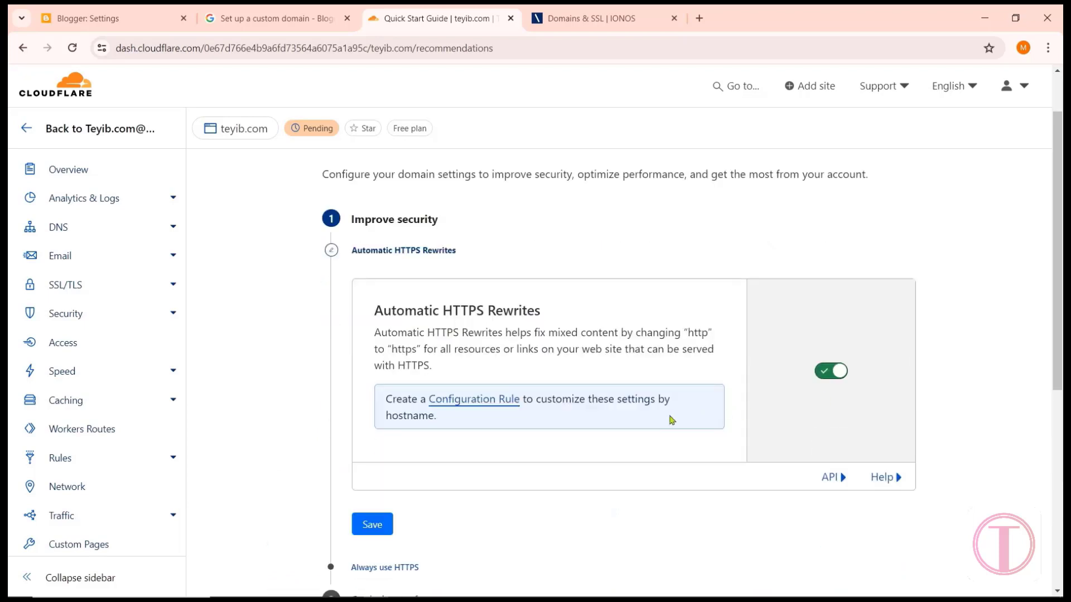
{"action": "scroll", "coordinate": [574, 435], "scroll_direction": "down", "scroll_amount": 1}
{"action": "left_click", "coordinate": [377, 455]}
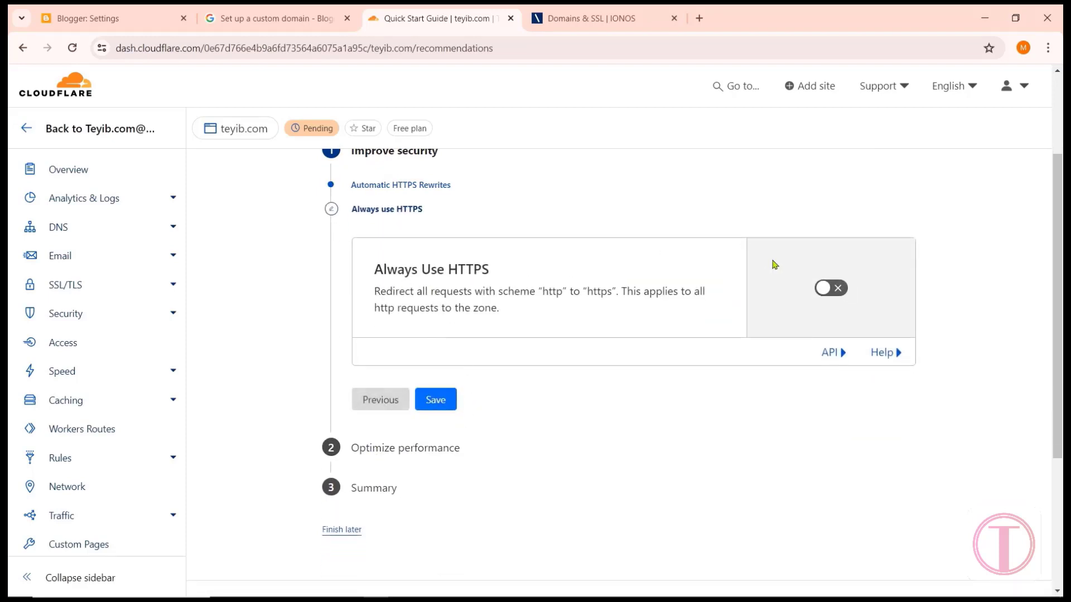
Step: Turn on and save Always Use HTTPS, save Brotli, and finish the guide
{"action": "left_click", "coordinate": [828, 288]}
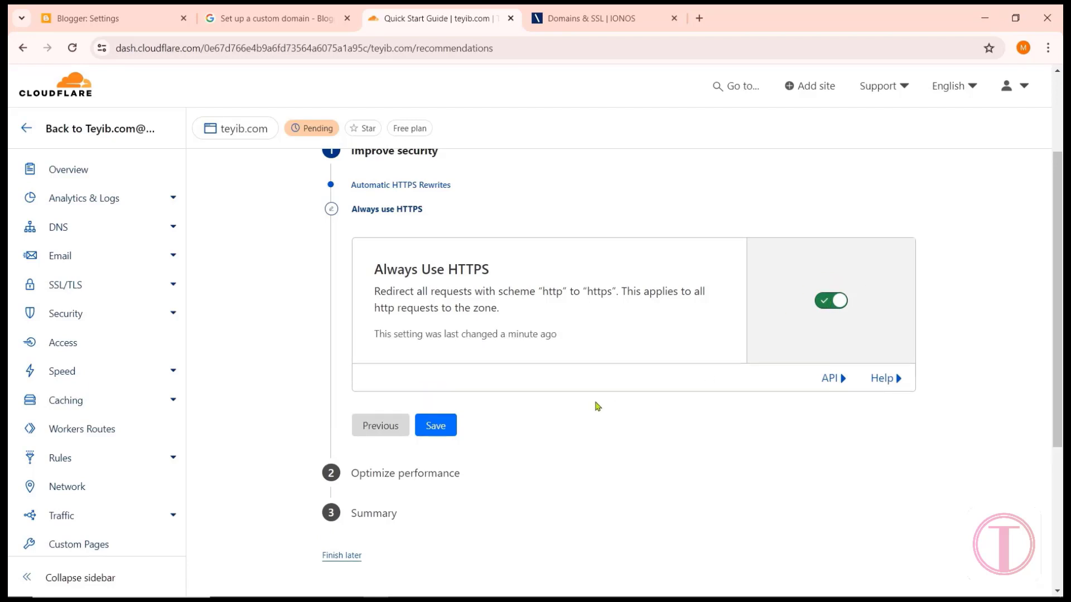
{"action": "left_click", "coordinate": [436, 425]}
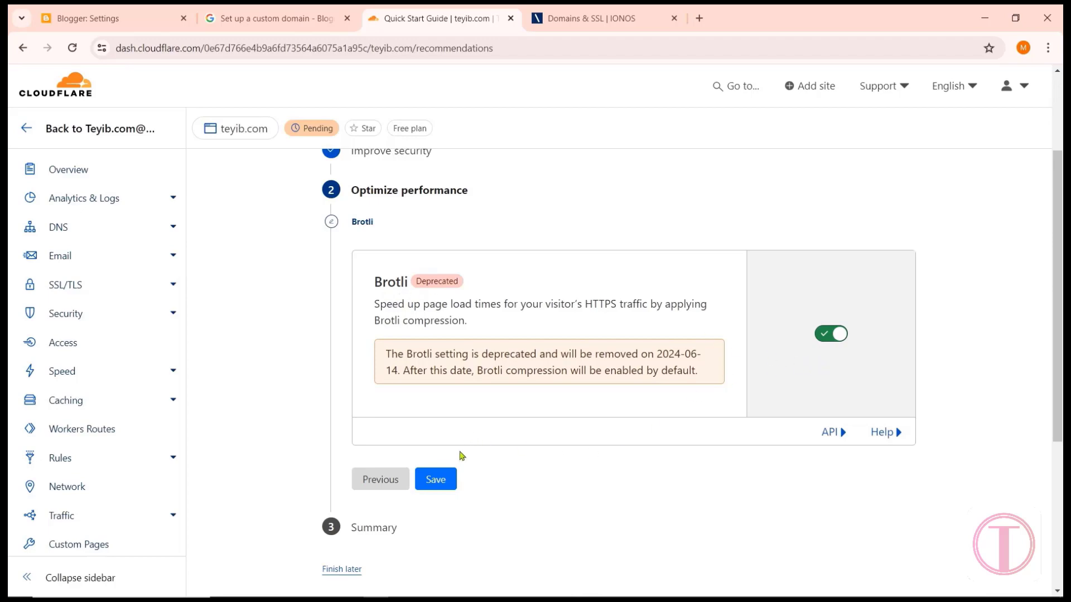
{"action": "left_click", "coordinate": [443, 477]}
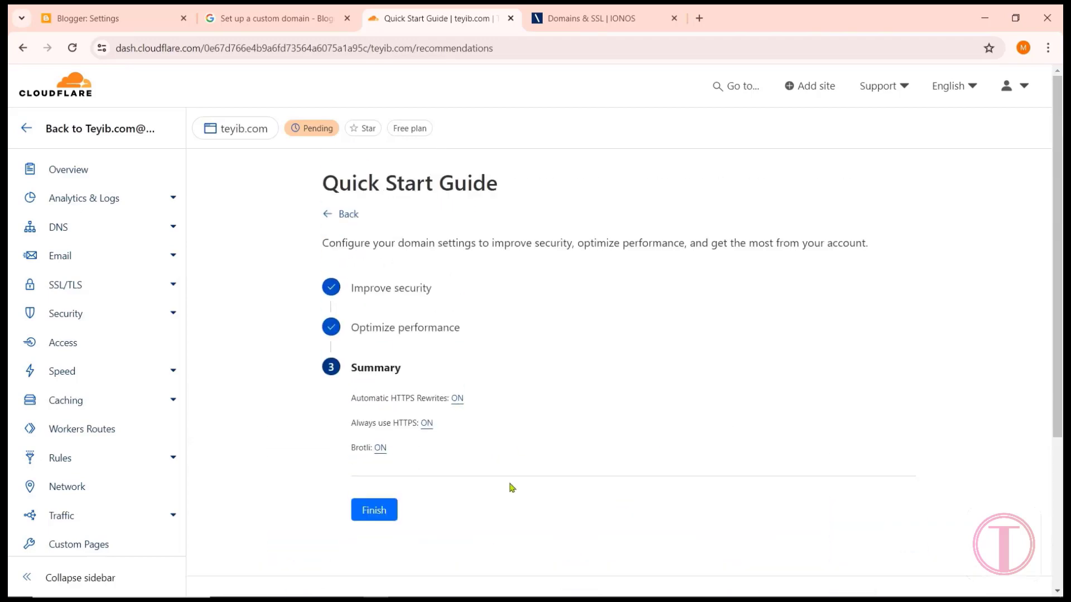
{"action": "left_click", "coordinate": [373, 510]}
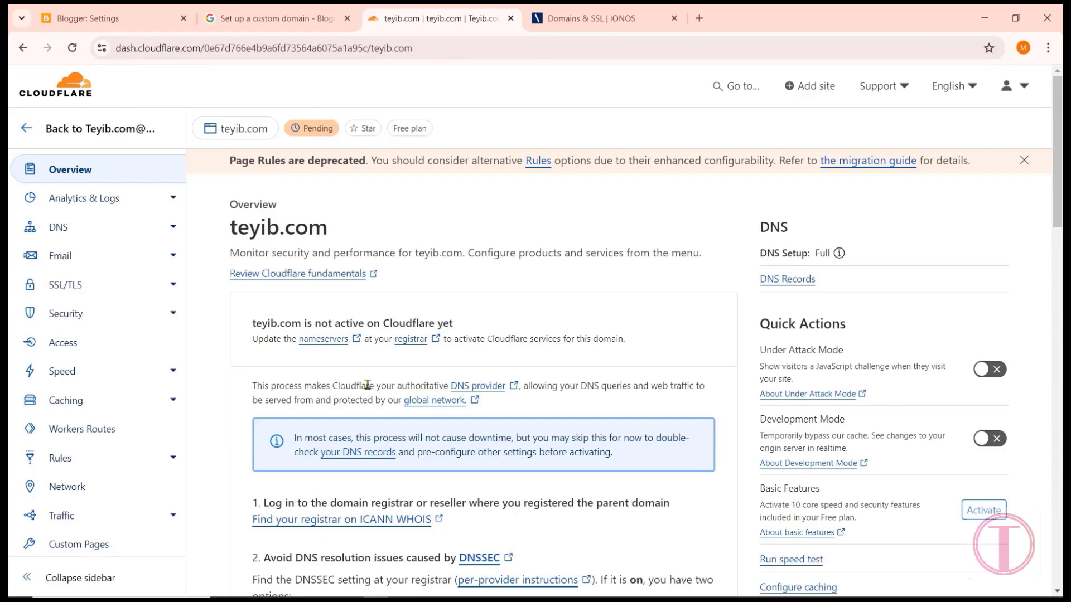
Step: In SSL/TLS Overview, confirm Flexible encryption mode and enable the SSL/TLS Recommender toggle
{"action": "scroll", "coordinate": [368, 388], "scroll_direction": "down", "scroll_amount": 2}
{"action": "scroll", "coordinate": [368, 388], "scroll_direction": "down", "scroll_amount": 9}
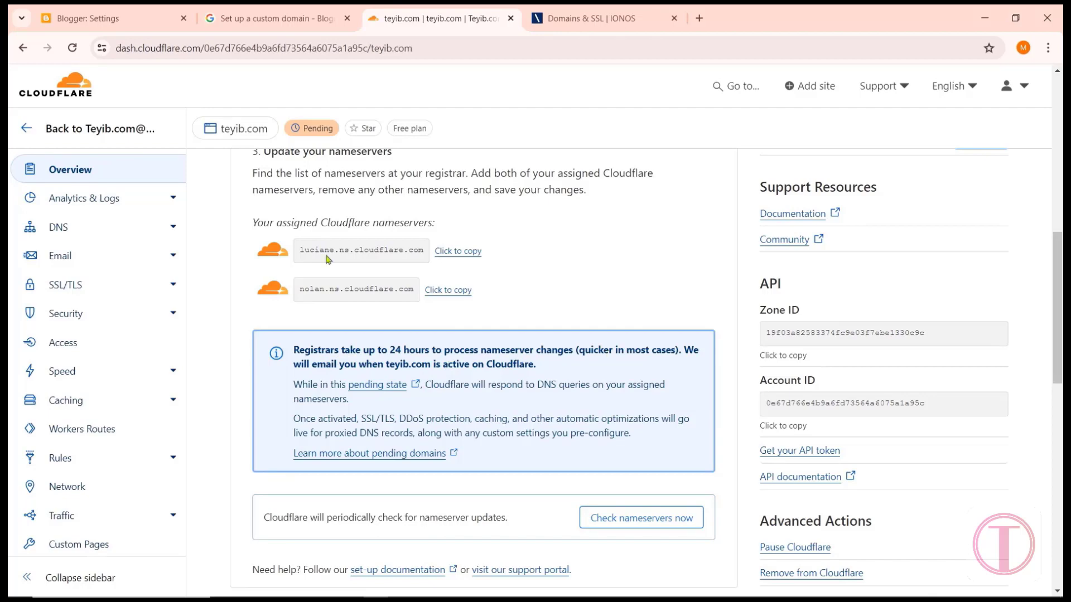
{"action": "left_click", "coordinate": [96, 287]}
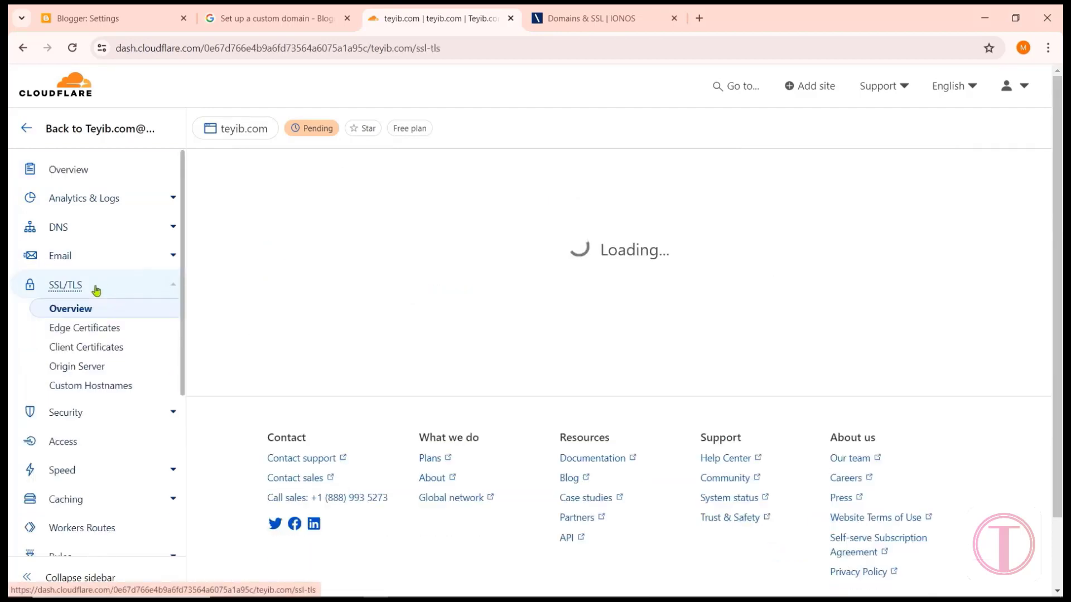
{"action": "scroll", "coordinate": [530, 340], "scroll_direction": "down", "scroll_amount": 3}
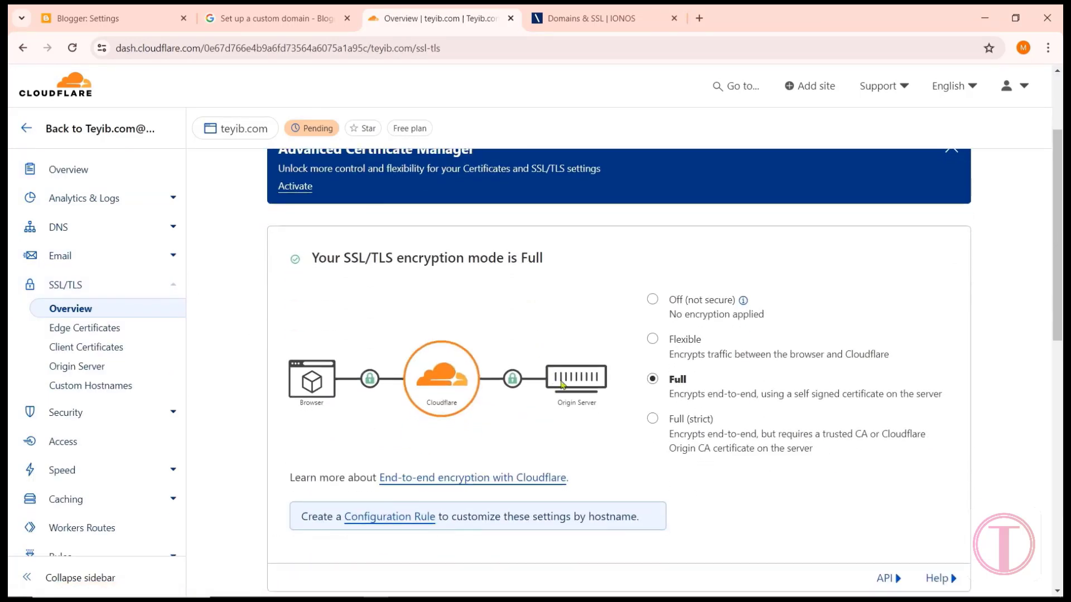
{"action": "left_click", "coordinate": [653, 339]}
{"action": "left_click", "coordinate": [771, 376]}
{"action": "scroll", "coordinate": [446, 368], "scroll_direction": "down", "scroll_amount": 4}
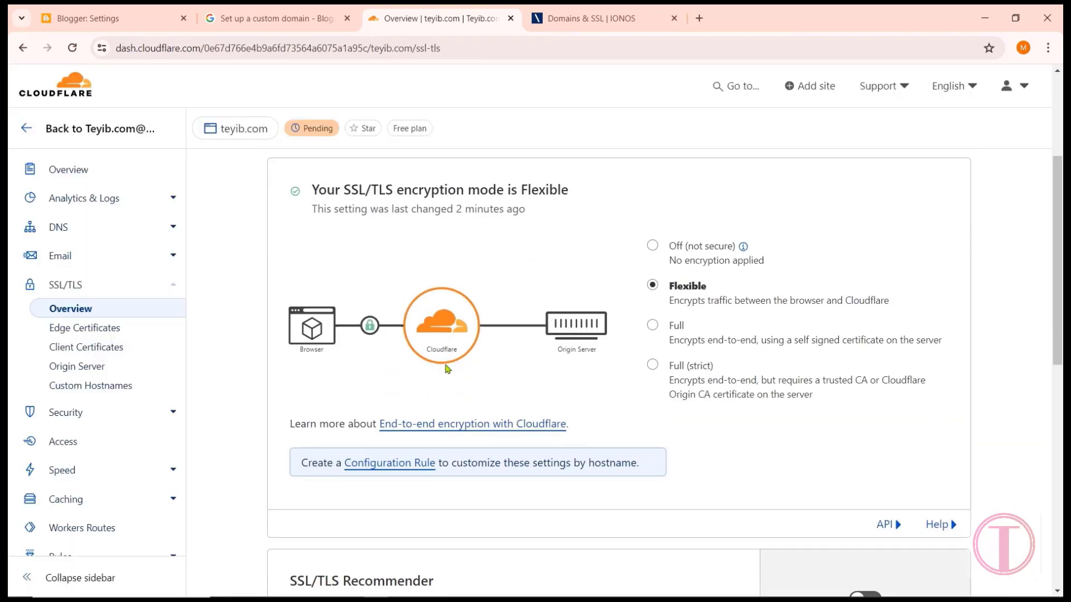
{"action": "left_click", "coordinate": [857, 463]}
{"action": "scroll", "coordinate": [702, 494], "scroll_direction": "up", "scroll_amount": 1}
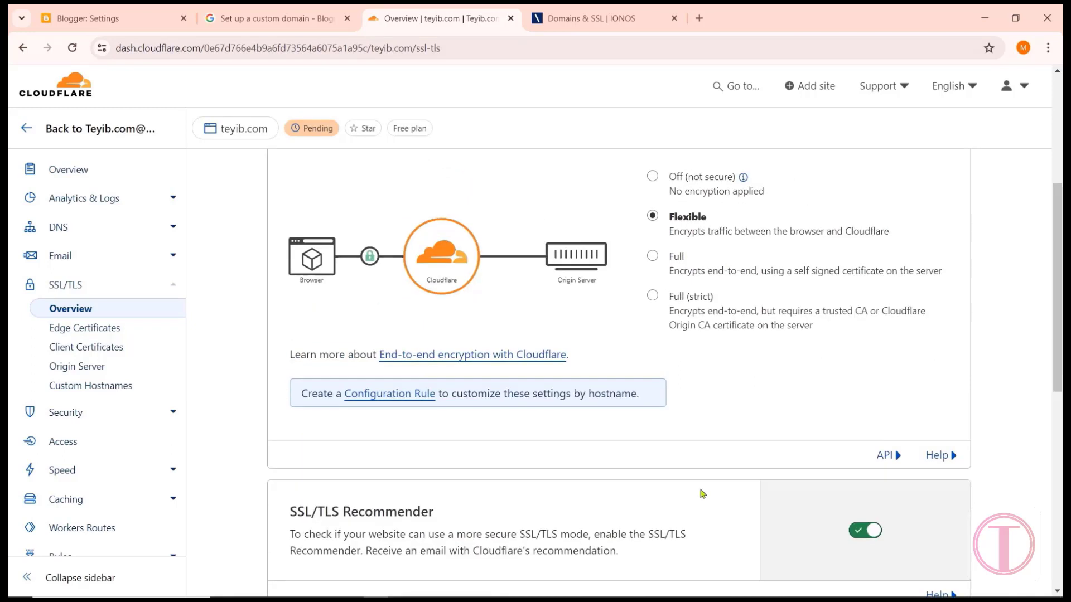
{"action": "left_click", "coordinate": [74, 470]}
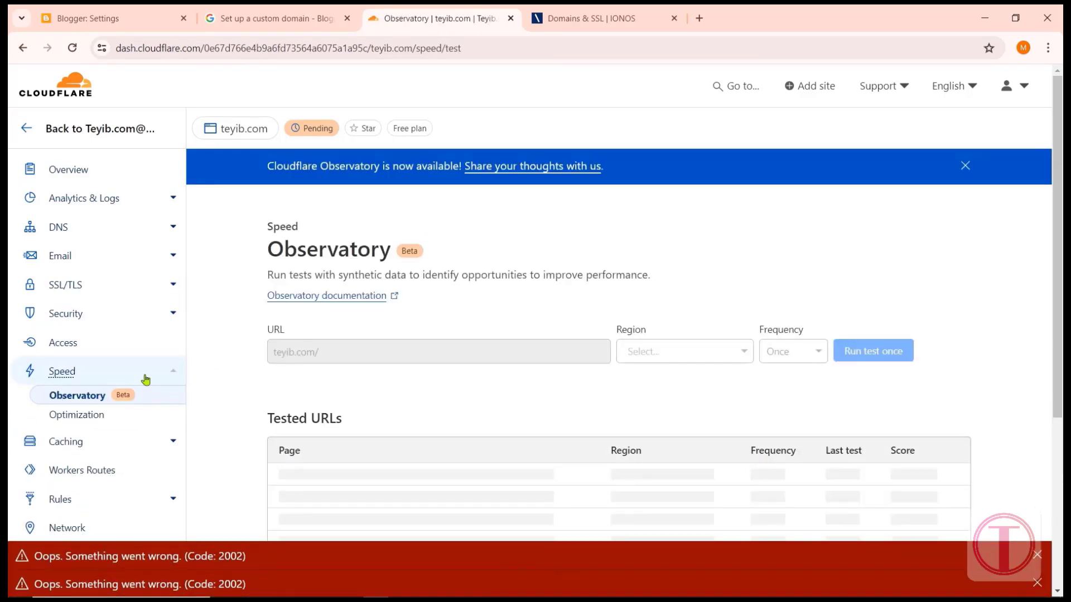
Step: Turn on Rocket Loader in Cloudflare's Speed > Optimization content settings for teyib.com
{"action": "left_click", "coordinate": [65, 414]}
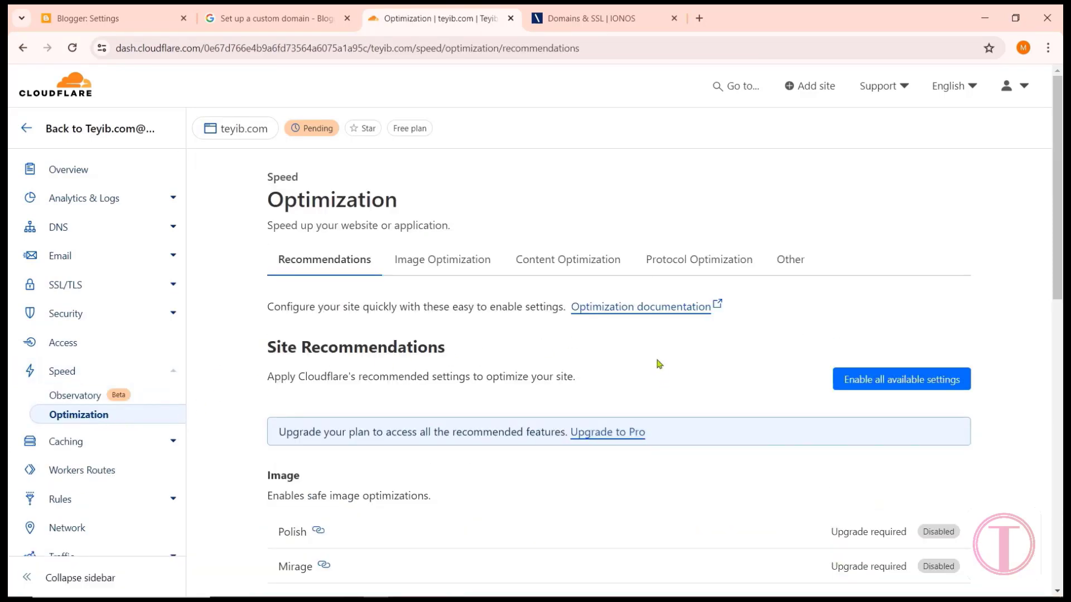
{"action": "left_click", "coordinate": [581, 263]}
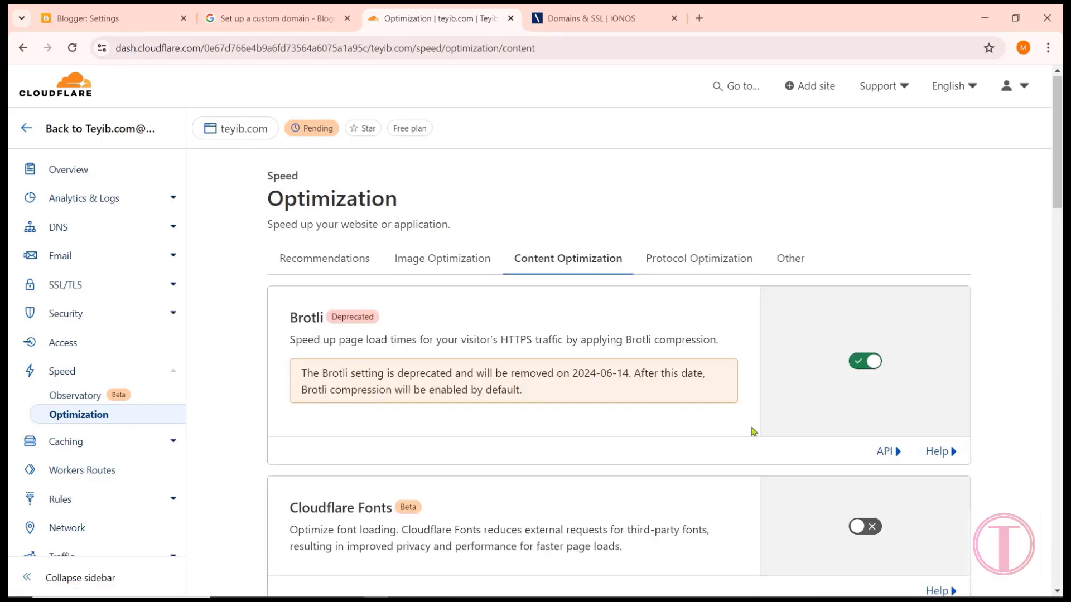
{"action": "scroll", "coordinate": [754, 431], "scroll_direction": "down", "scroll_amount": 5}
{"action": "scroll", "coordinate": [740, 437], "scroll_direction": "down", "scroll_amount": 5}
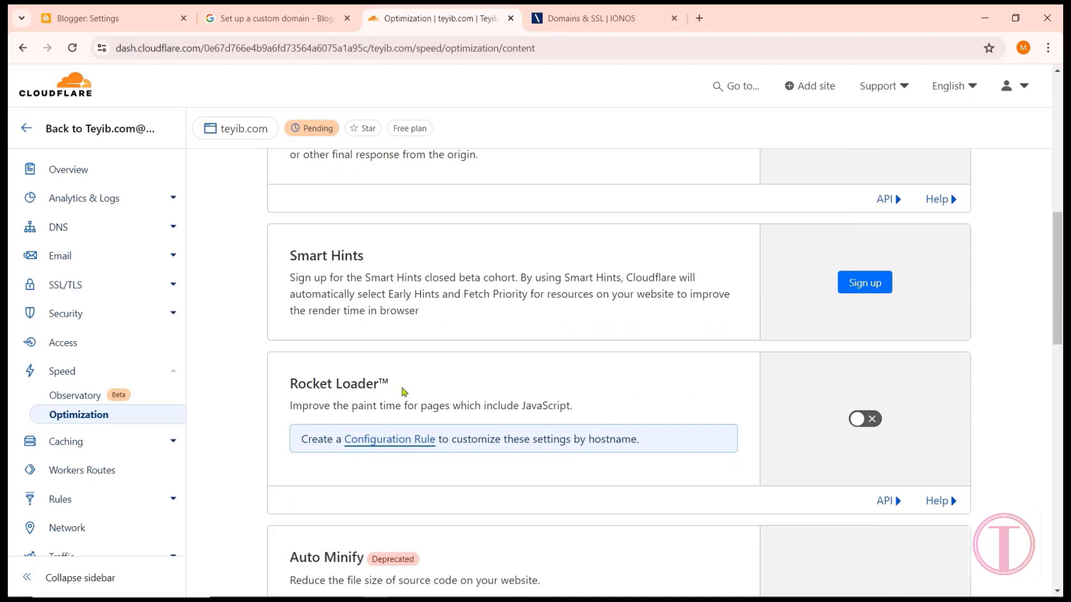
{"action": "left_click", "coordinate": [857, 420]}
Step: Enable Auto Minify for JavaScript, CSS and HTML, then return to Blogger
{"action": "scroll", "coordinate": [809, 461], "scroll_direction": "down", "scroll_amount": 4}
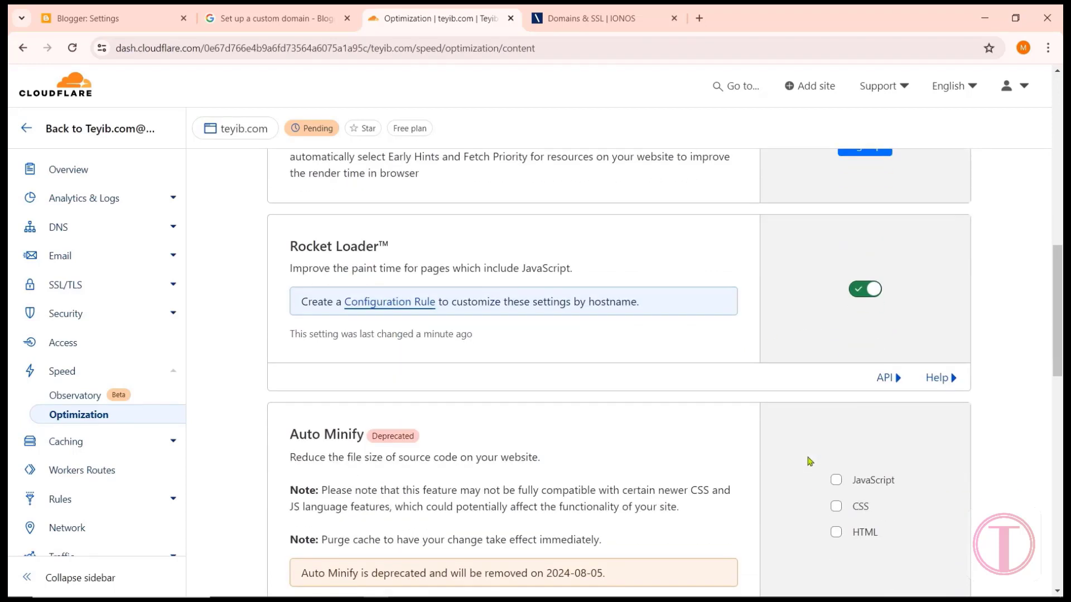
{"action": "left_click", "coordinate": [836, 412]}
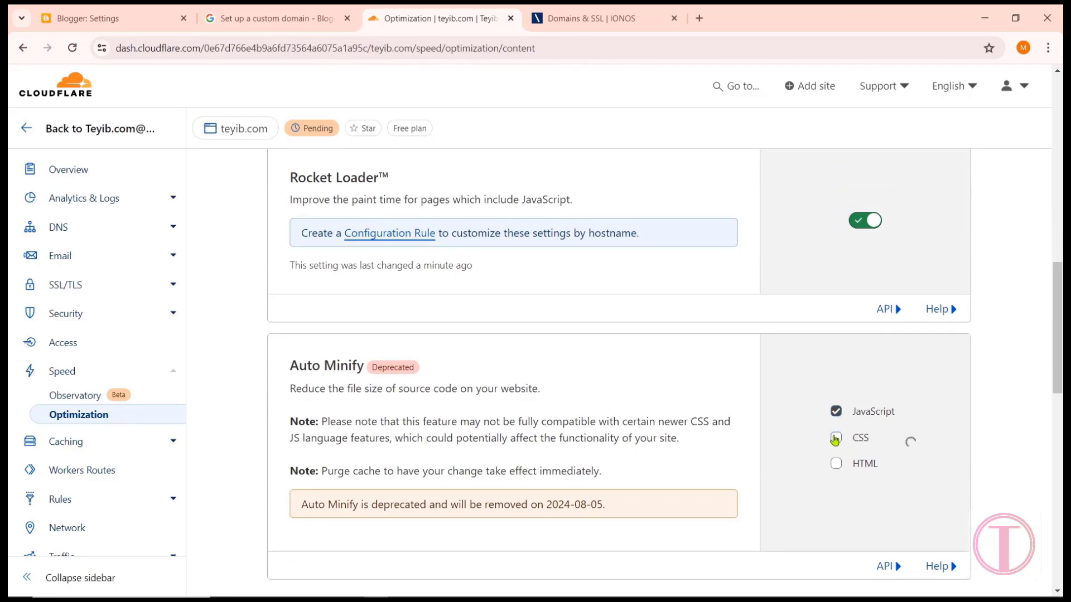
{"action": "left_click", "coordinate": [834, 448]}
{"action": "left_click", "coordinate": [835, 471]}
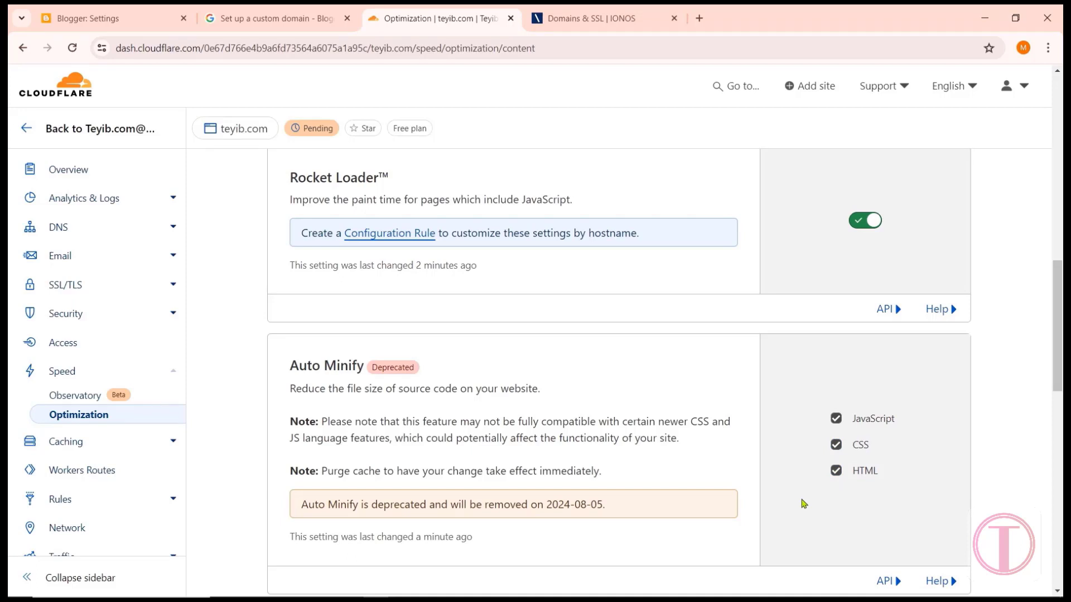
{"action": "scroll", "coordinate": [804, 503], "scroll_direction": "up", "scroll_amount": 1}
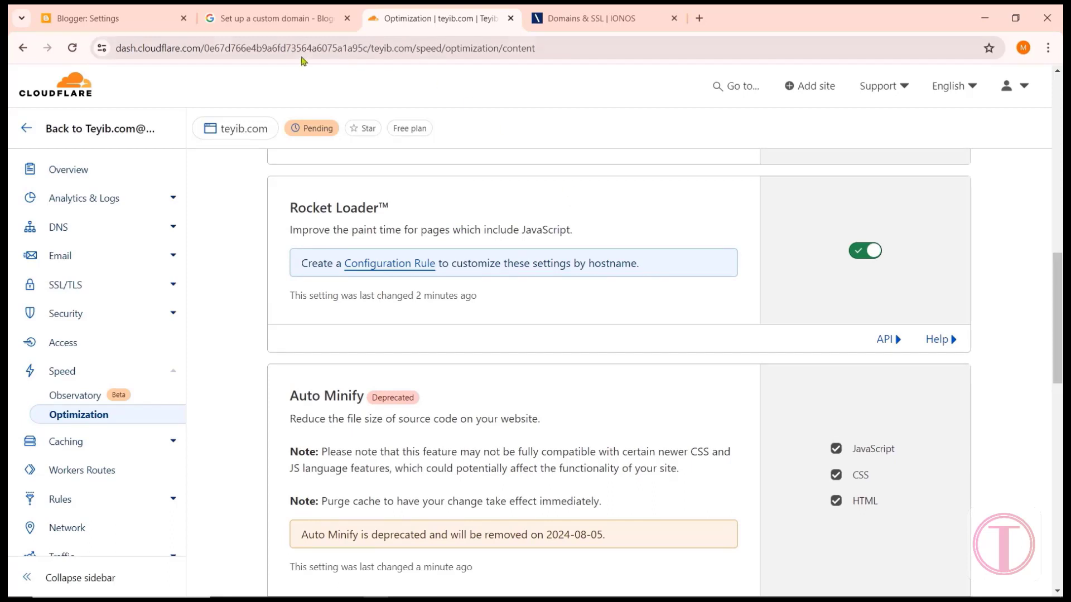
{"action": "left_click", "coordinate": [103, 8]}
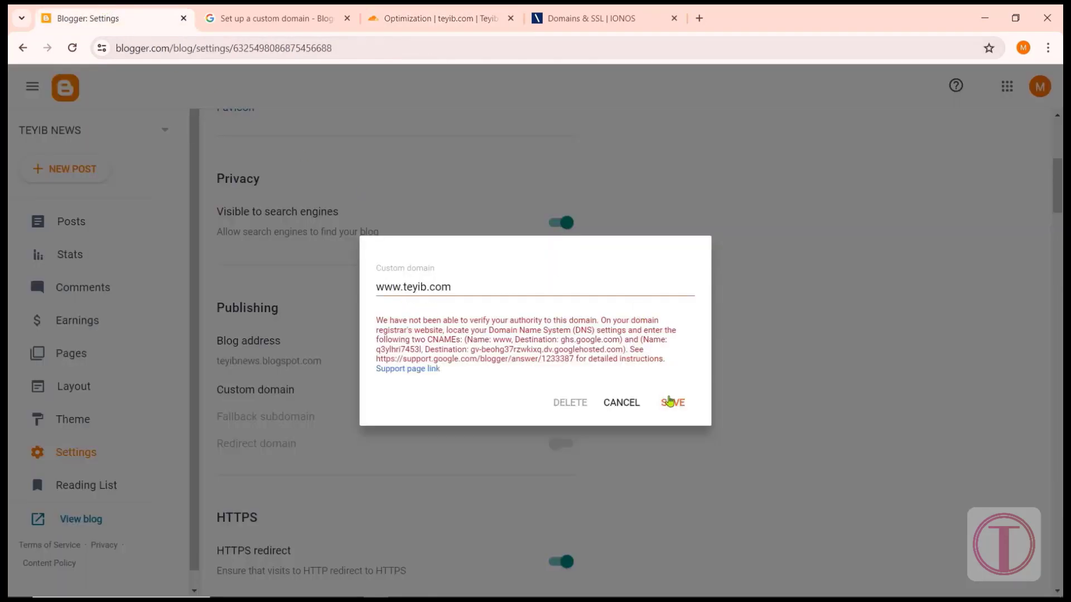
{"action": "left_click", "coordinate": [670, 401]}
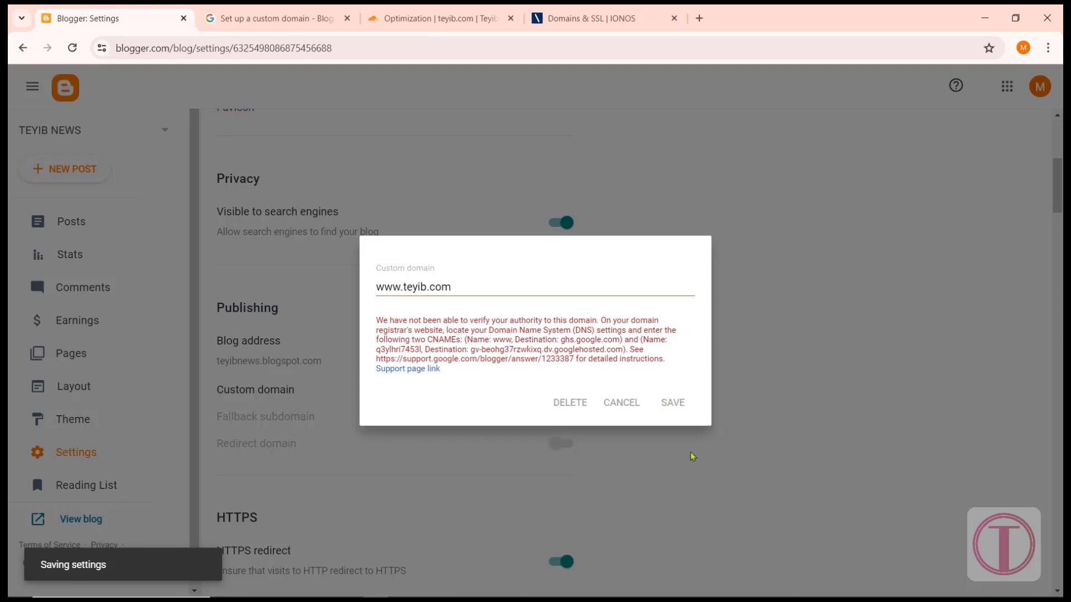
{"action": "scroll", "coordinate": [613, 429], "scroll_direction": "down", "scroll_amount": 1}
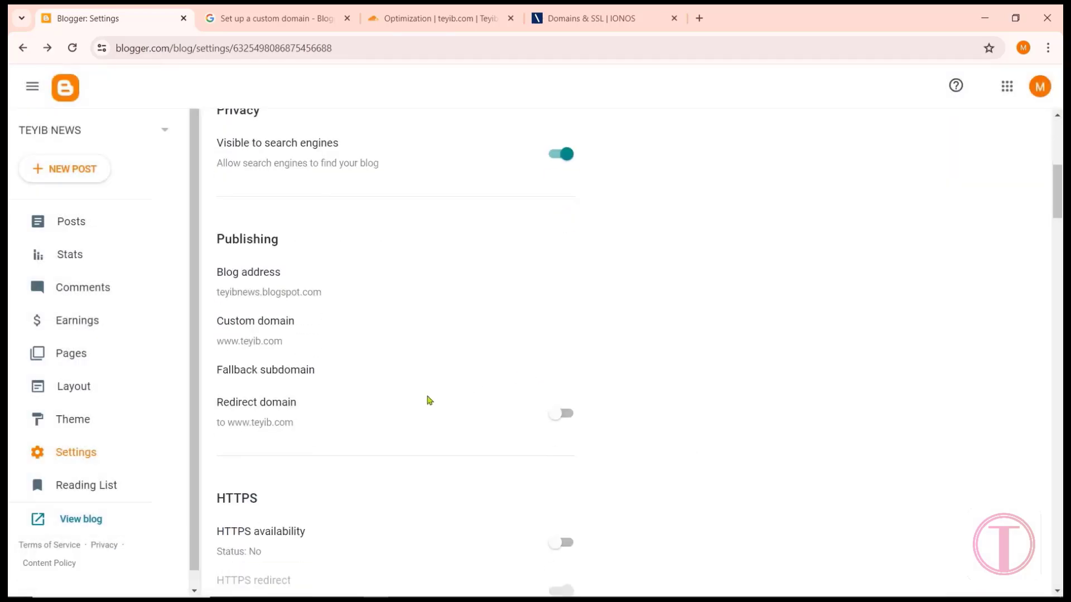
{"action": "left_click", "coordinate": [553, 417]}
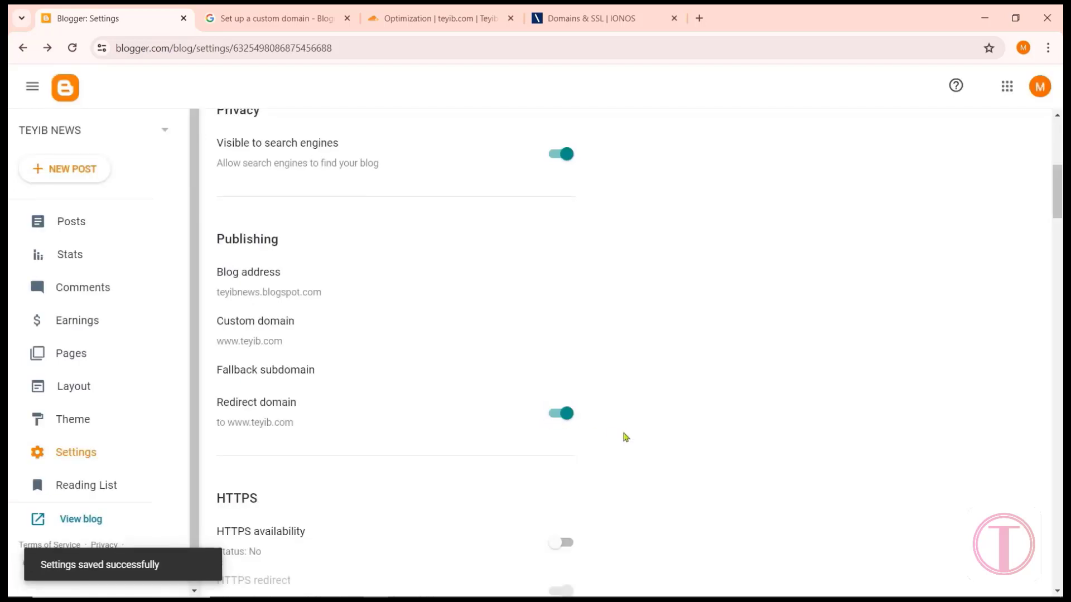
{"action": "scroll", "coordinate": [626, 437], "scroll_direction": "down", "scroll_amount": 1}
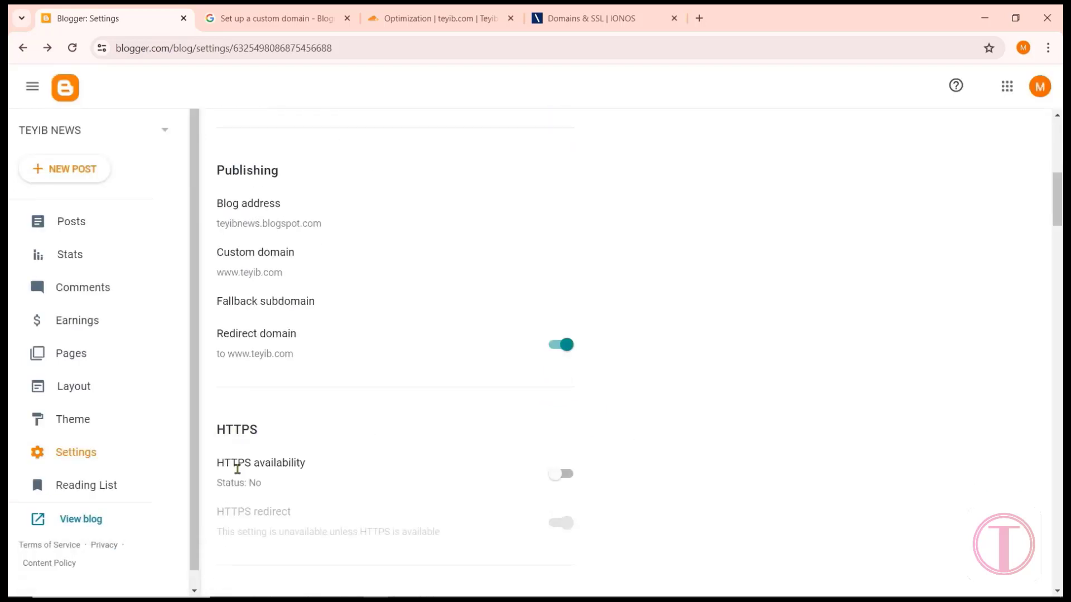
{"action": "left_click", "coordinate": [558, 473]}
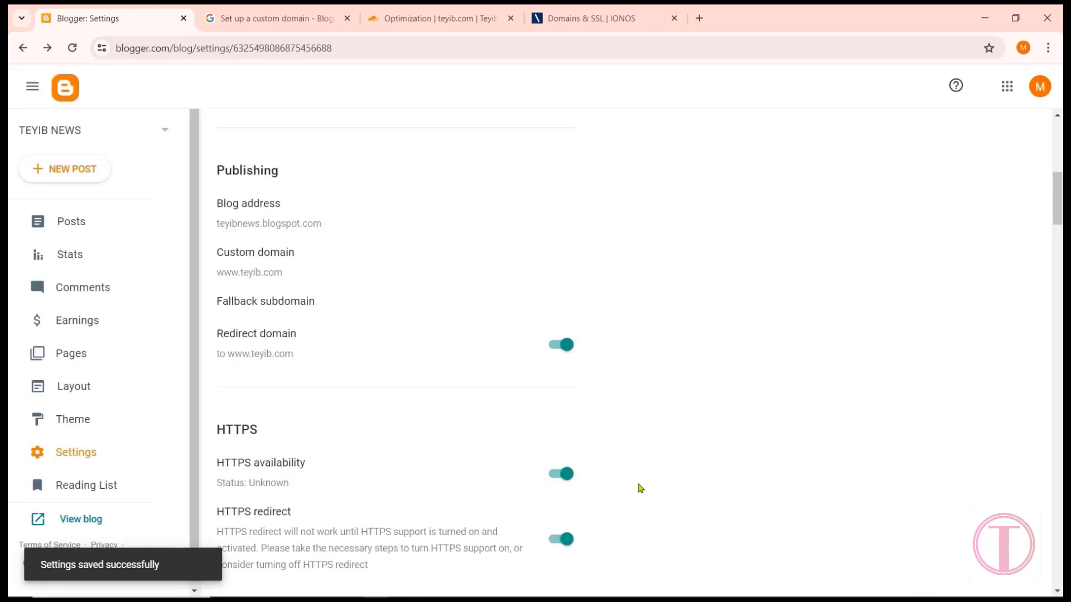
Step: Open the live blog in a new tab with View blog
{"action": "scroll", "coordinate": [785, 390], "scroll_direction": "down", "scroll_amount": 2}
{"action": "scroll", "coordinate": [785, 390], "scroll_direction": "up", "scroll_amount": 1}
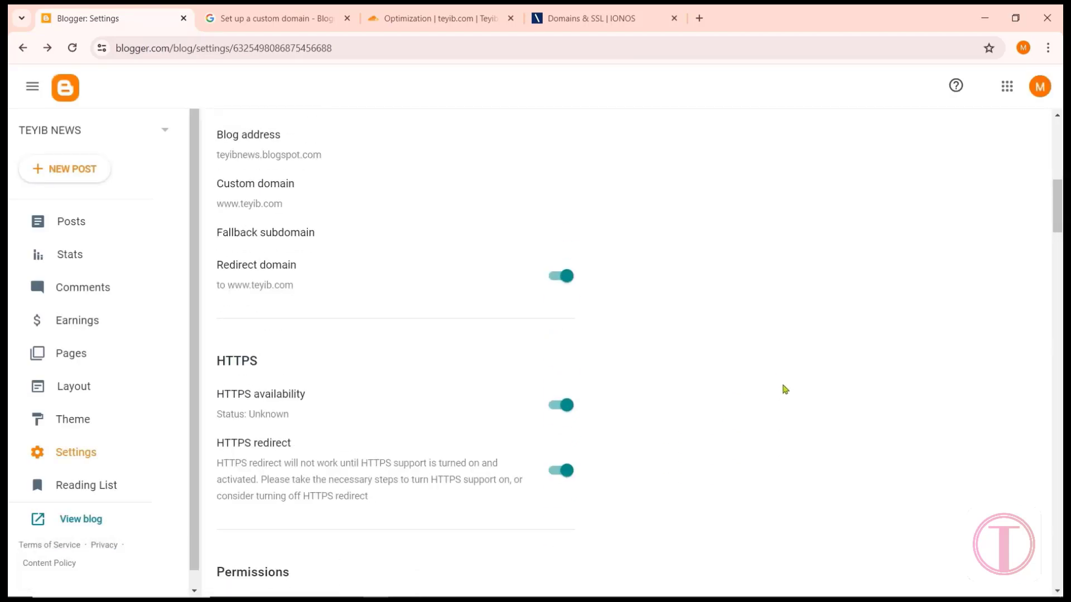
{"action": "left_click", "coordinate": [80, 521]}
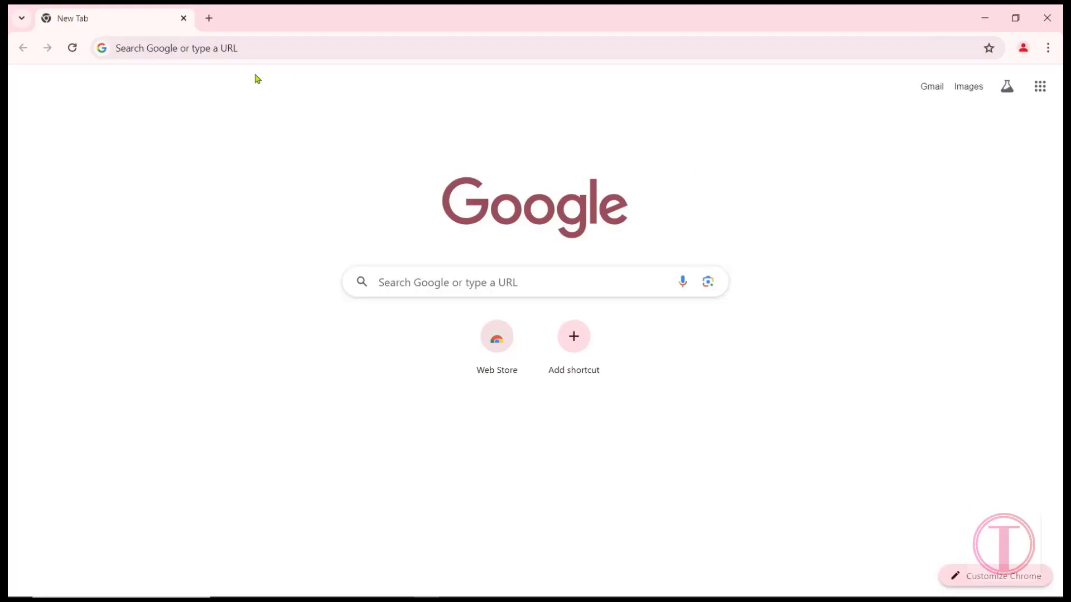
Step: Load teyib.com in the new Chrome tab
{"action": "left_click", "coordinate": [162, 44]}
{"action": "type", "text": "teyib.com"}
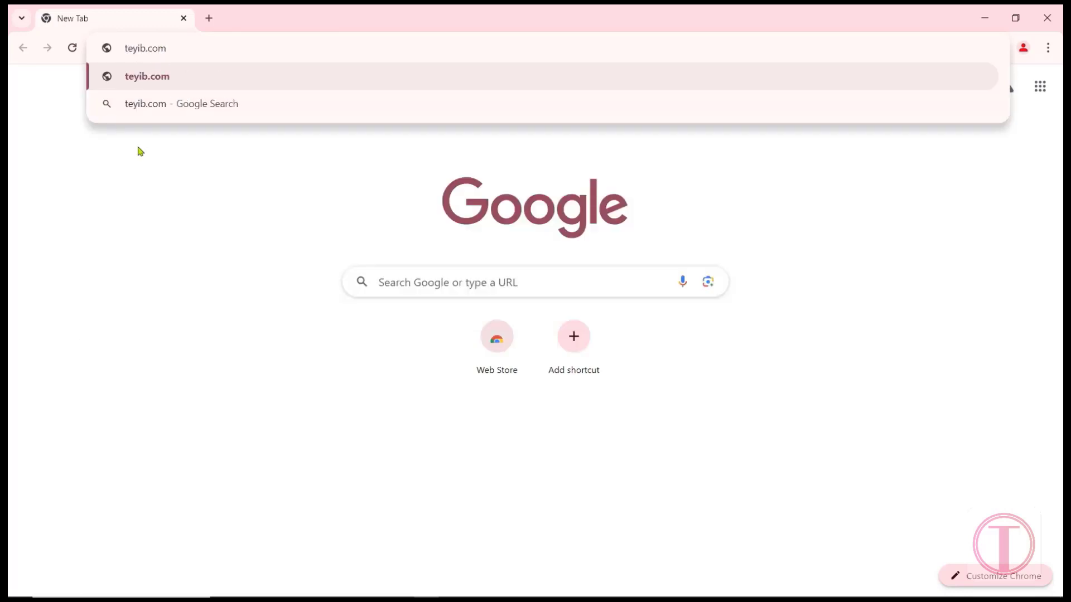
{"action": "key", "text": "Return"}
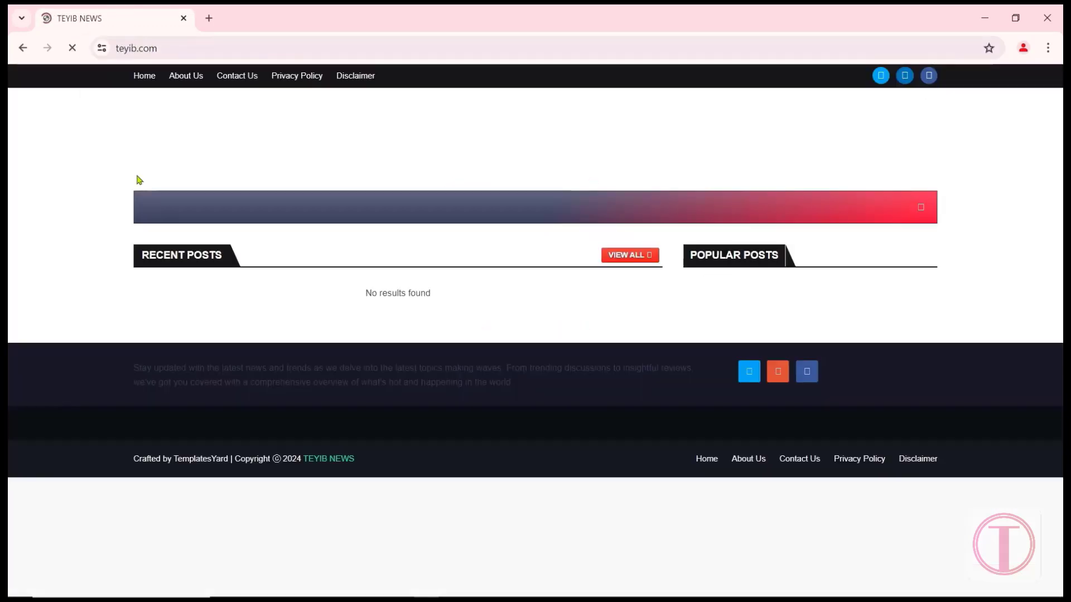